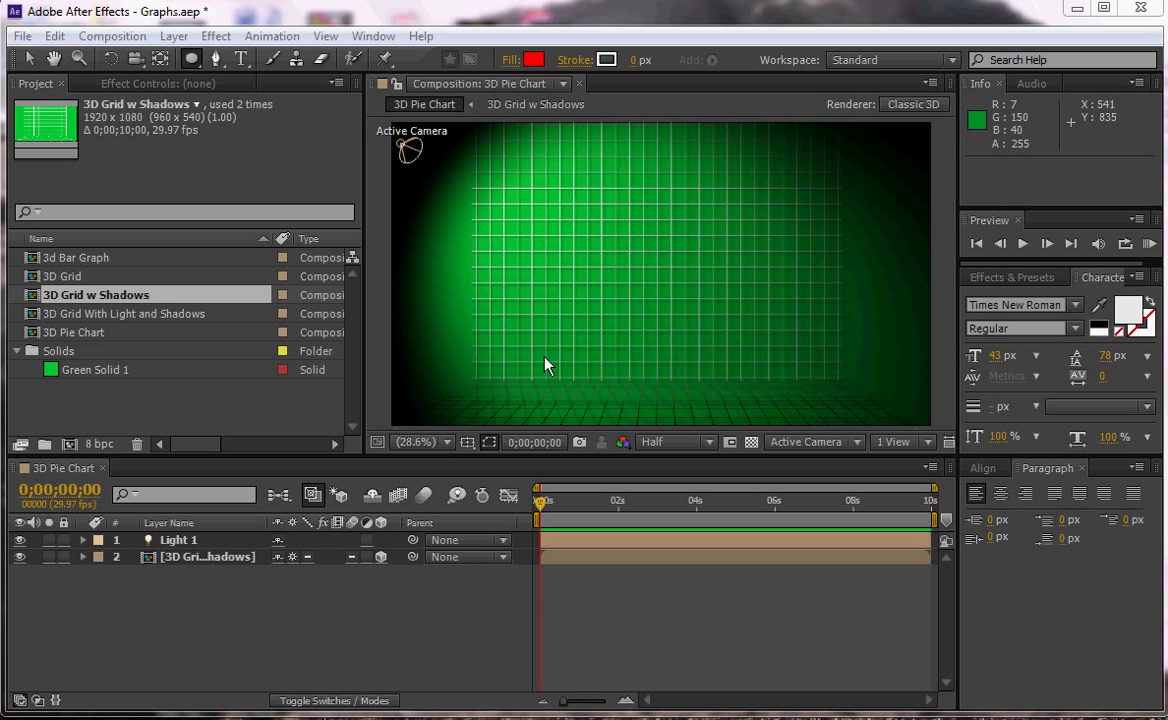
Select the 3D Grid w Shadows layer and toggle its collapse transformations switch on and off.
{"action": "left_click", "coordinate": [164, 543]}
{"action": "left_click", "coordinate": [175, 557]}
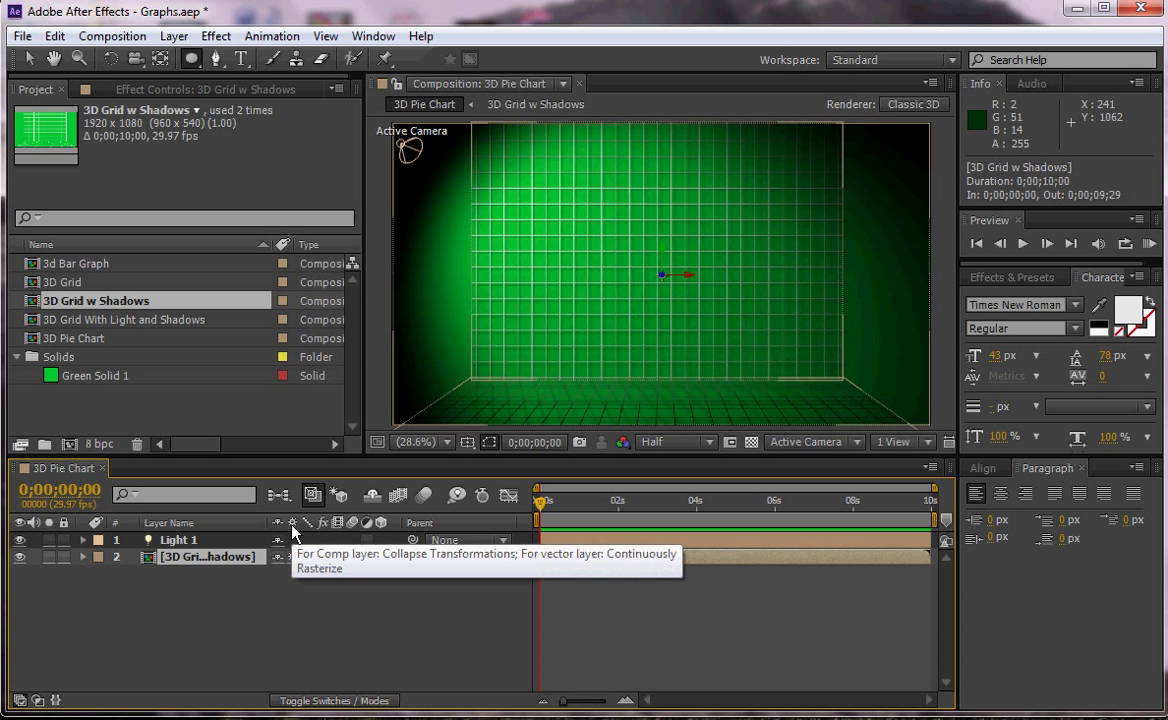
{"action": "left_click", "coordinate": [293, 557]}
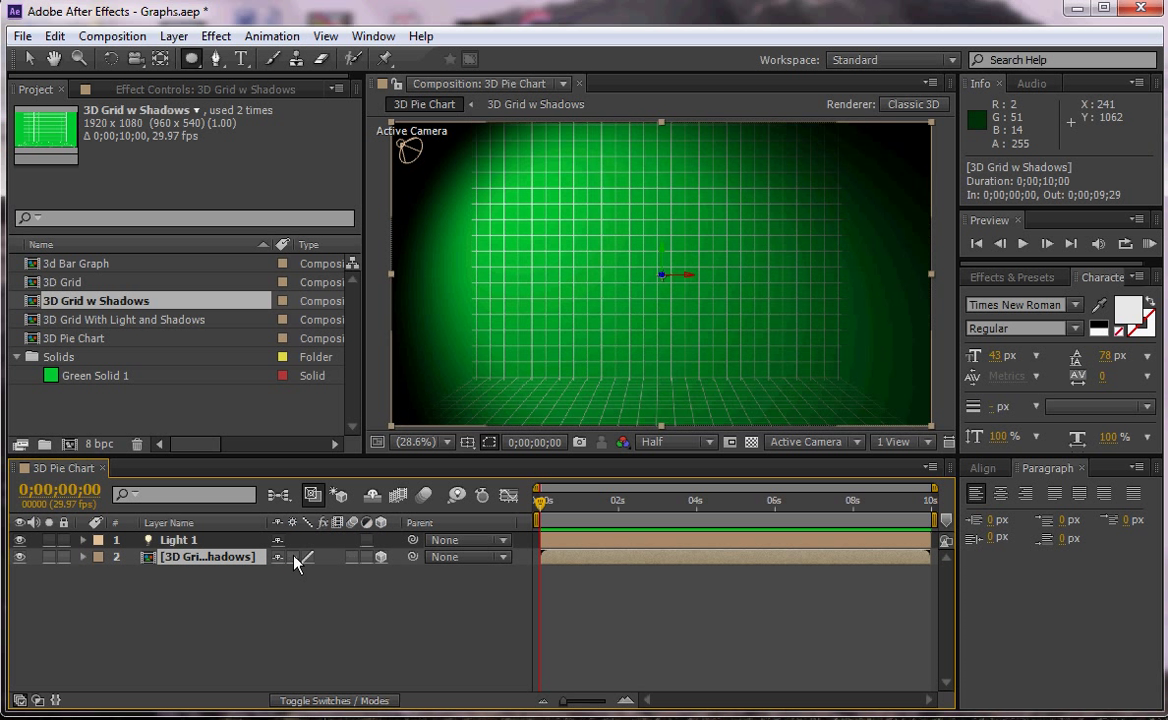
{"action": "left_click", "coordinate": [293, 557]}
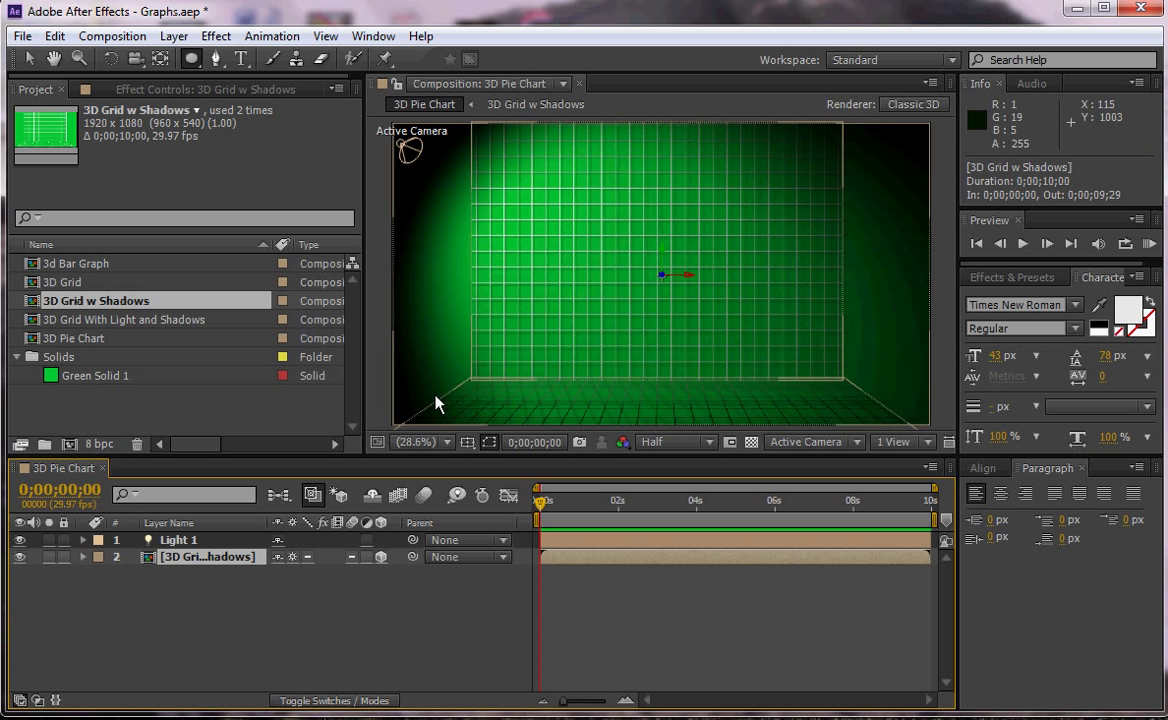
Choose the Ellipse tool, undo the stray mask on the grid, and draw a red circle.
{"action": "left_click", "coordinate": [194, 60]}
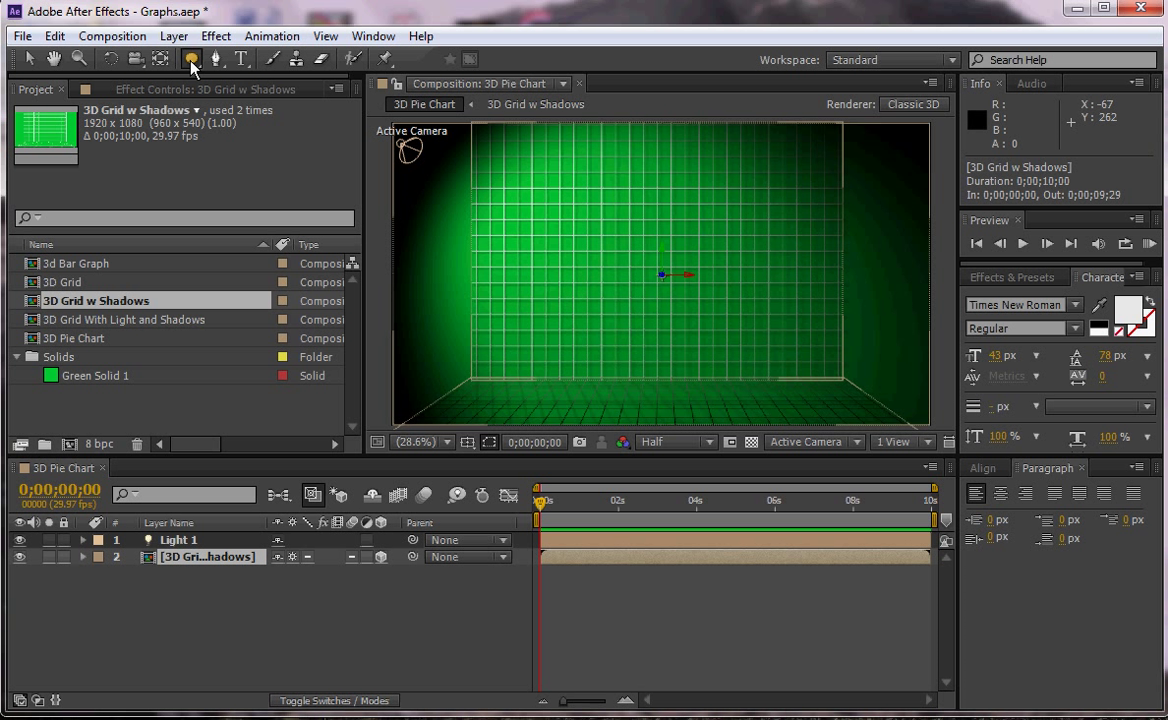
{"action": "left_click", "coordinate": [193, 62]}
{"action": "left_click", "coordinate": [285, 101]}
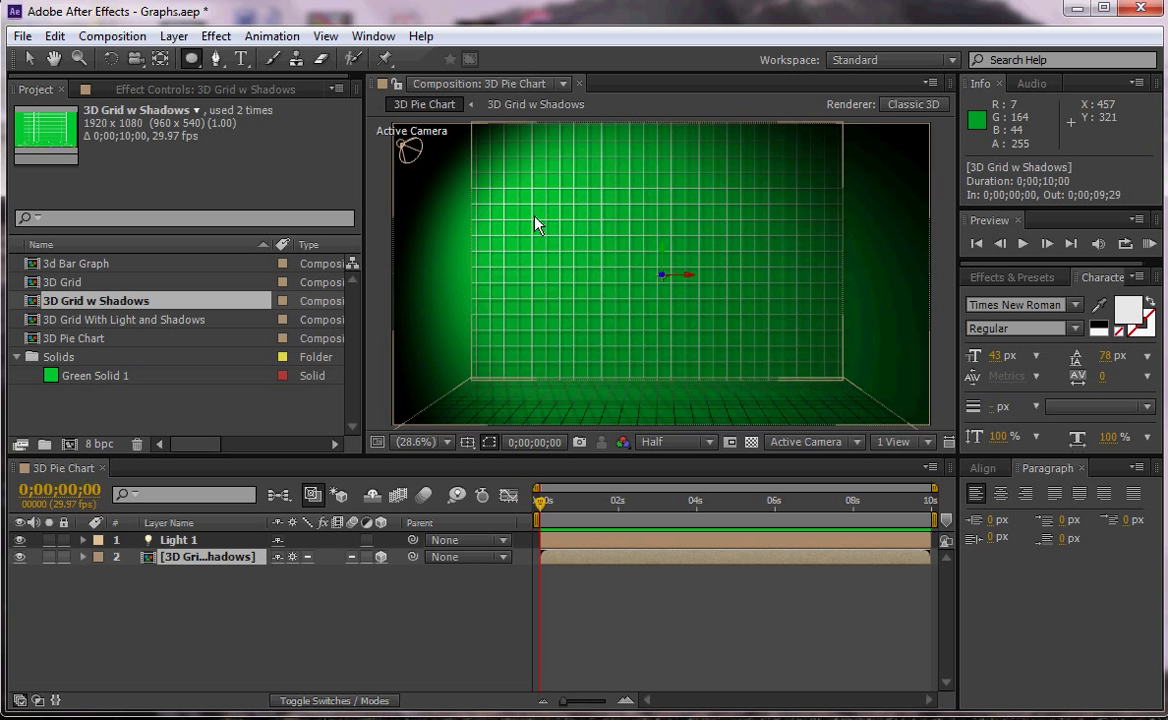
{"action": "left_click_drag", "start_coordinate": [532, 193], "coordinate": [655, 270]}
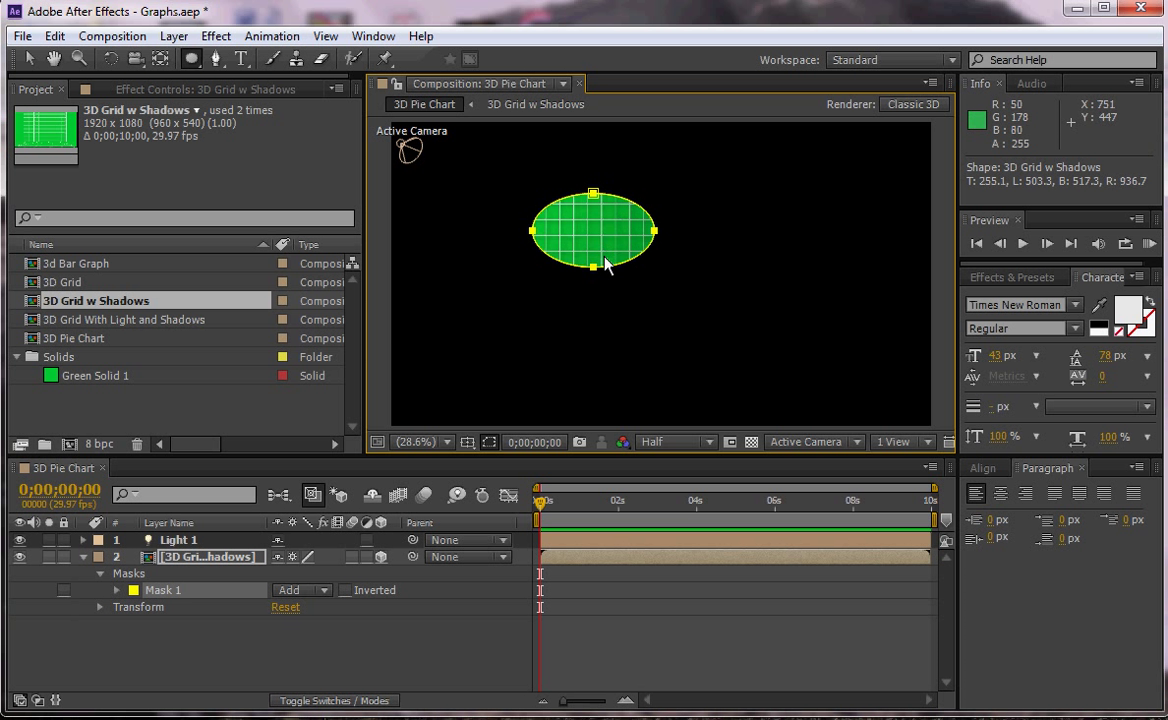
{"action": "key", "text": "ctrl+z"}
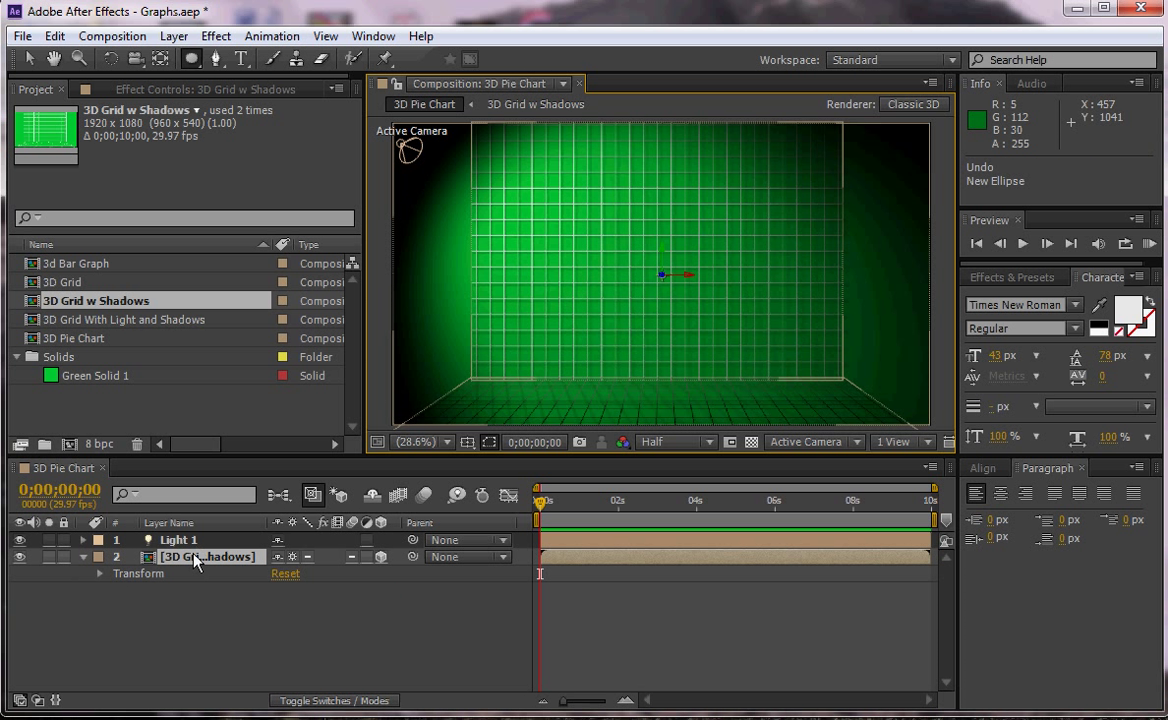
{"action": "left_click", "coordinate": [185, 625]}
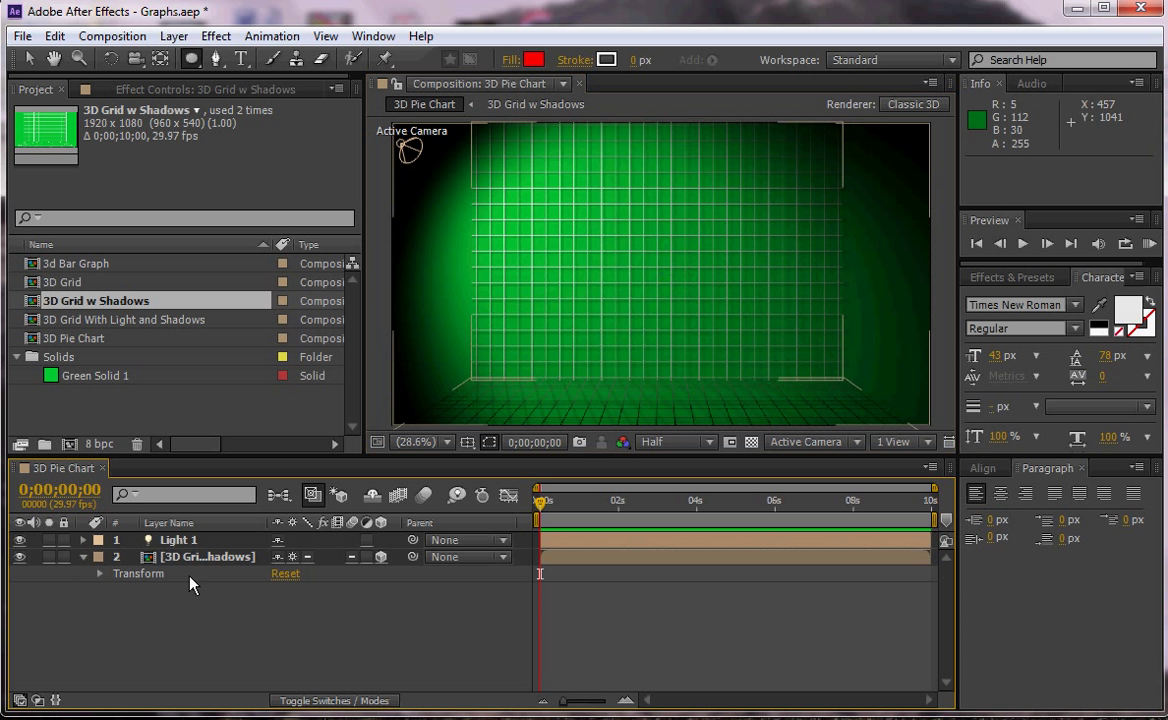
{"action": "left_click_drag", "start_coordinate": [543, 204], "coordinate": [690, 308]}
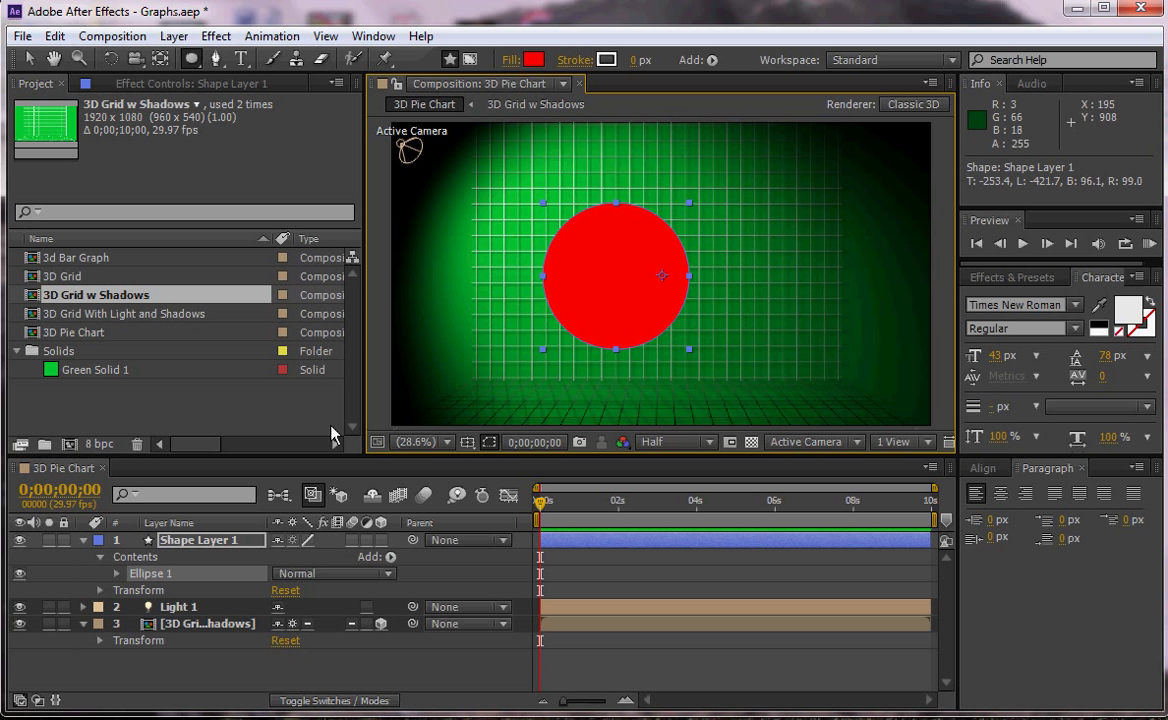
Set Ellipse 1's own Transform Position to 0,0, leaving Scale at 100%.
{"action": "left_click", "coordinate": [118, 575]}
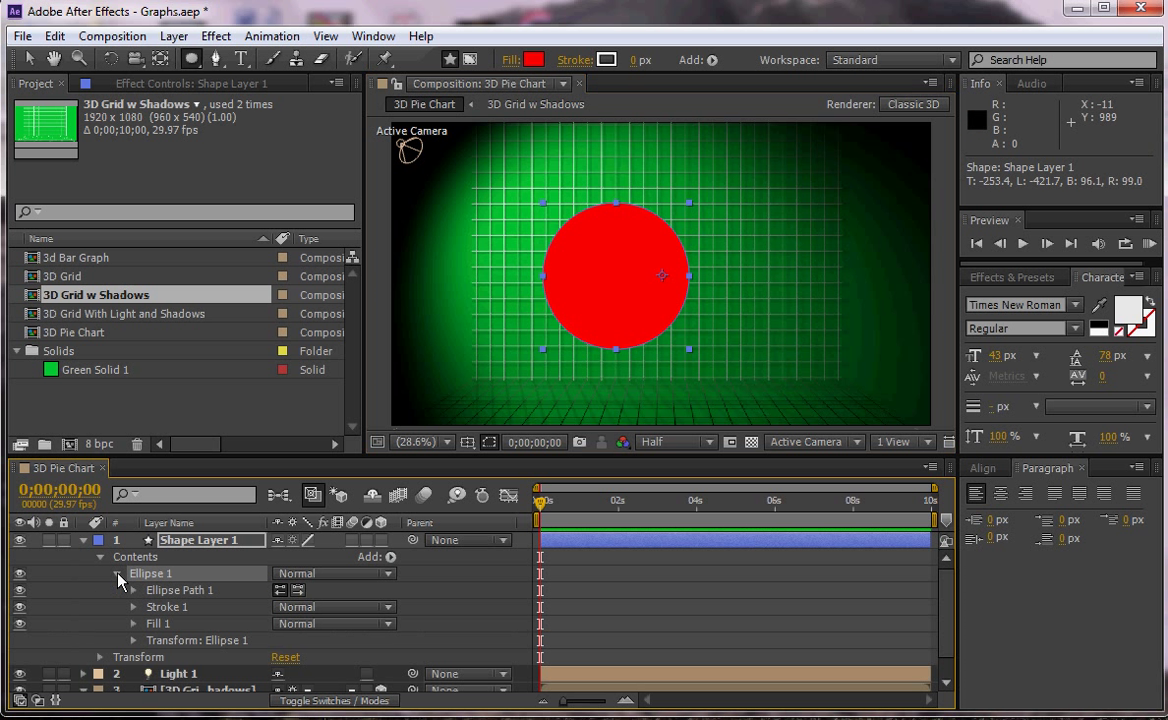
{"action": "left_click", "coordinate": [134, 640]}
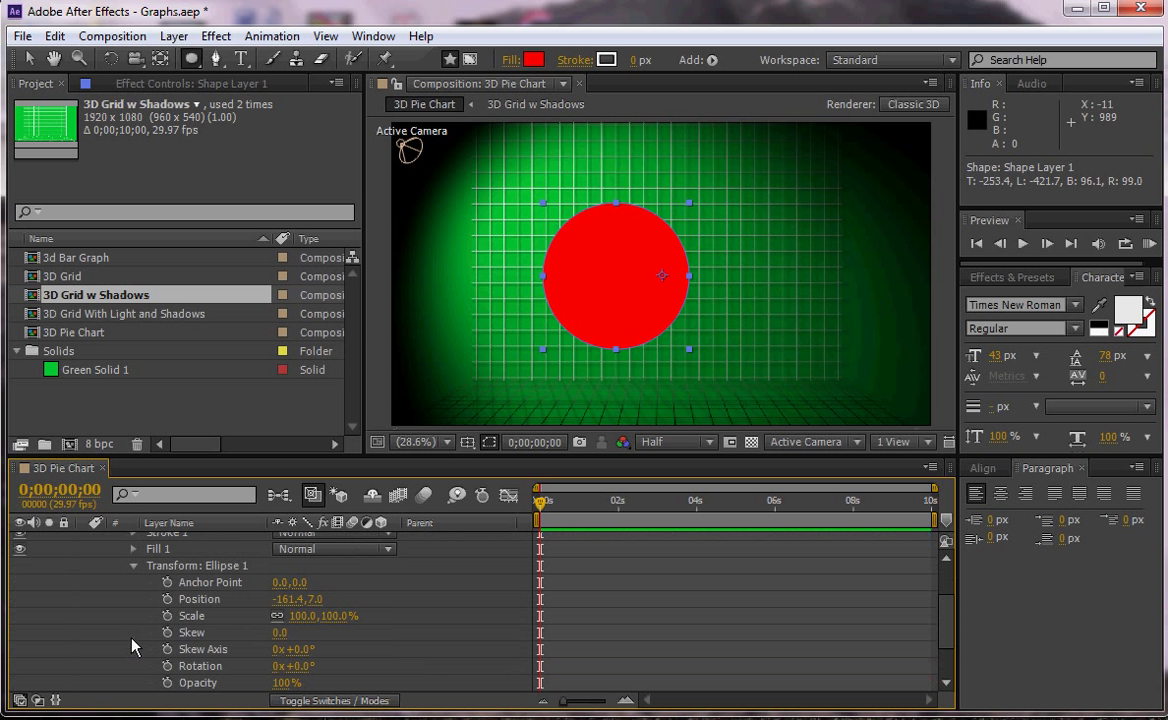
{"action": "left_click", "coordinate": [294, 600]}
{"action": "key", "text": "Tab"}
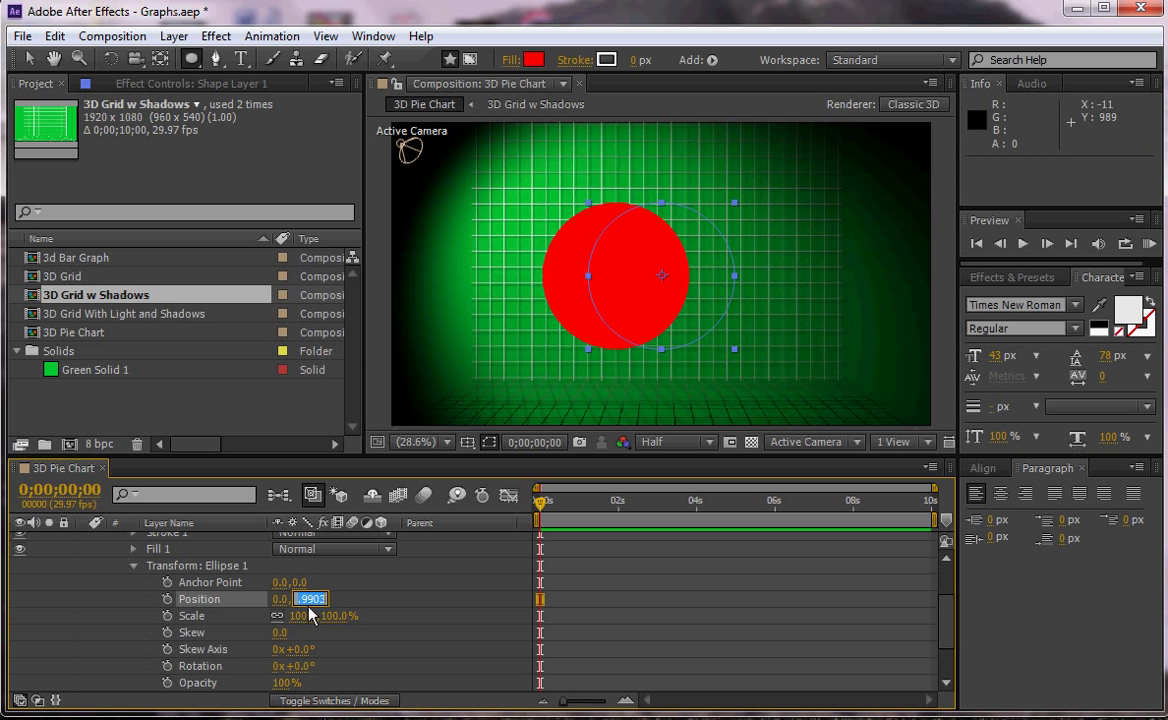
{"action": "type", "text": "0"}
{"action": "key", "text": "Tab"}
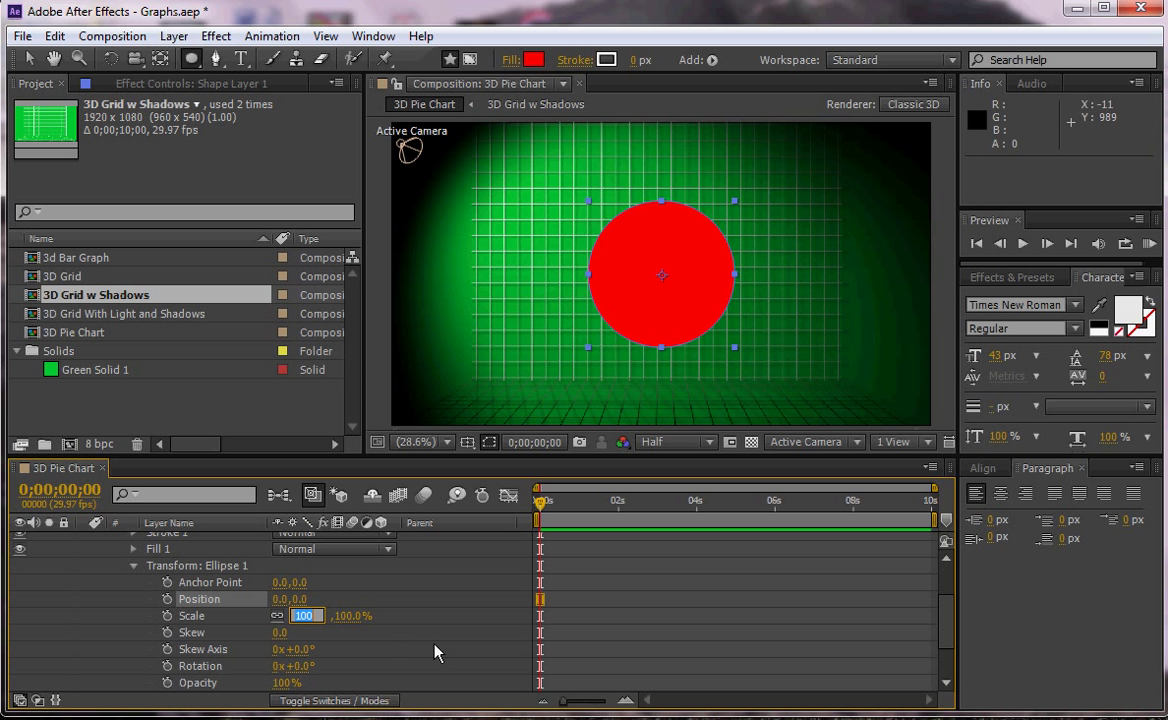
{"action": "left_click", "coordinate": [430, 633]}
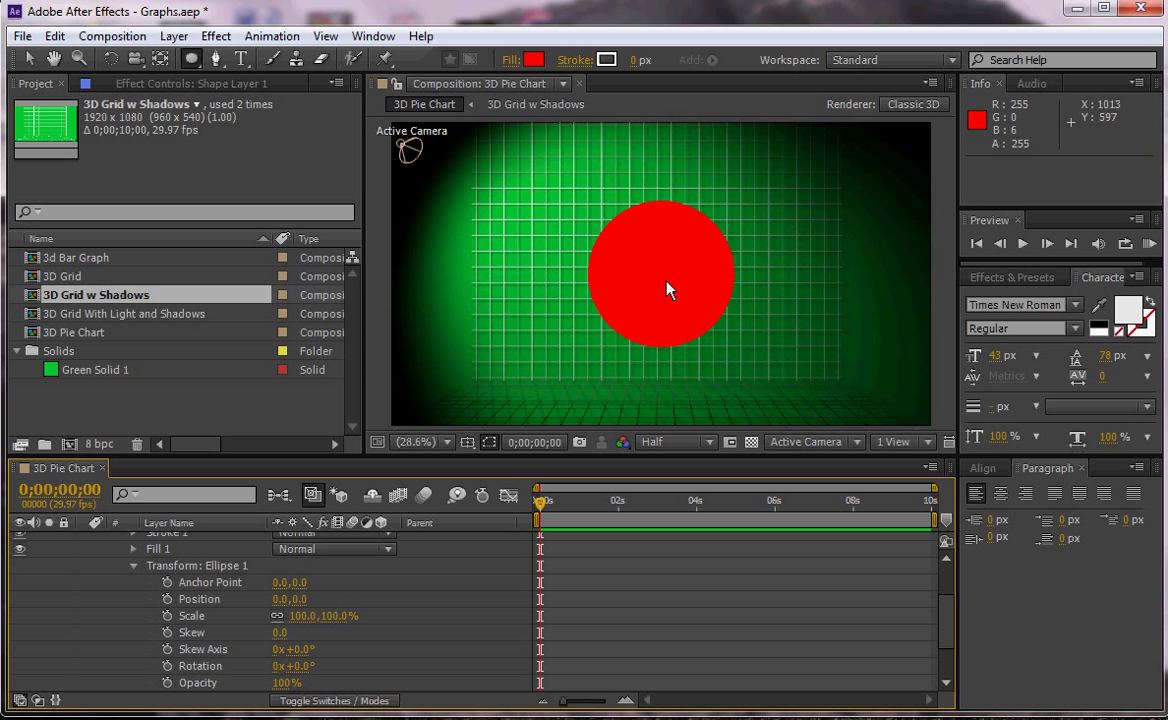
Collapse the Ellipse 1 groups and reveal Shape Layer 1's Transform properties.
{"action": "left_click", "coordinate": [246, 567]}
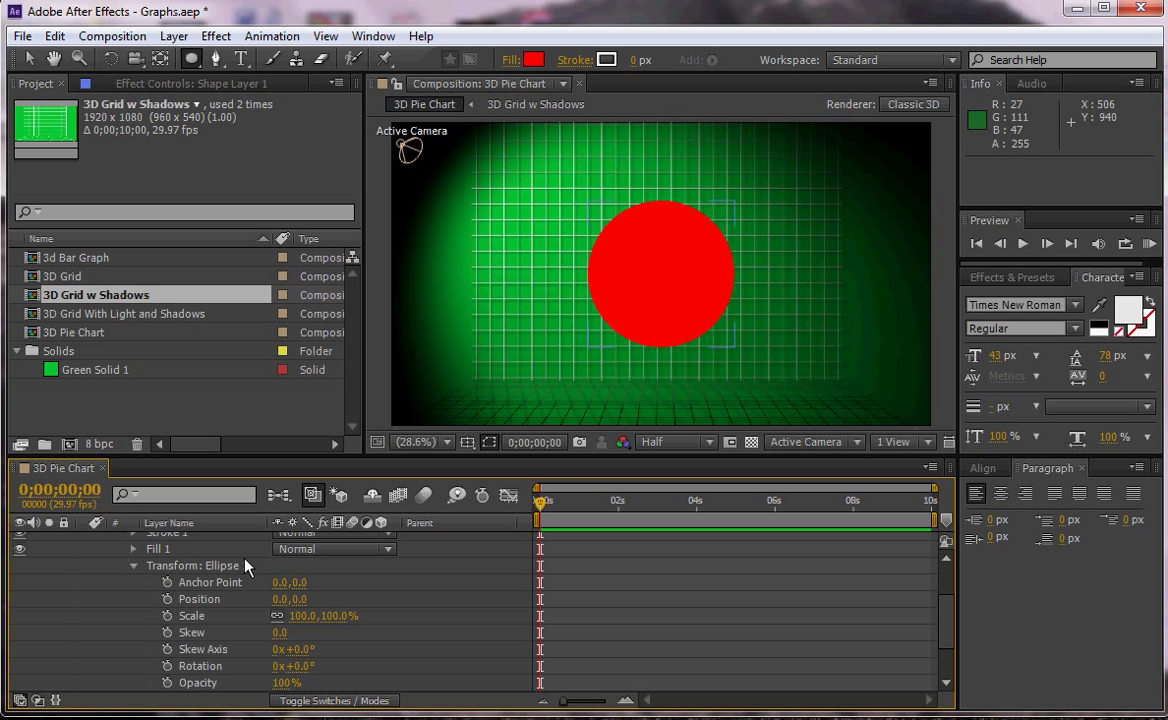
{"action": "left_click", "coordinate": [134, 566]}
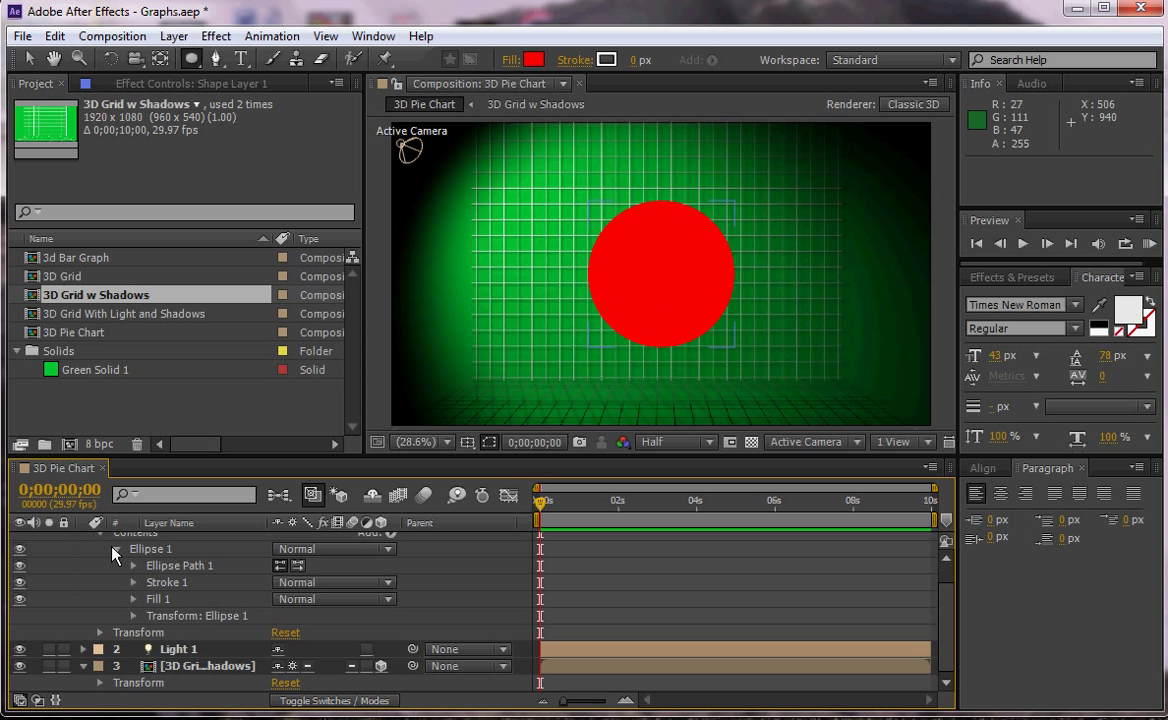
{"action": "left_click", "coordinate": [116, 552]}
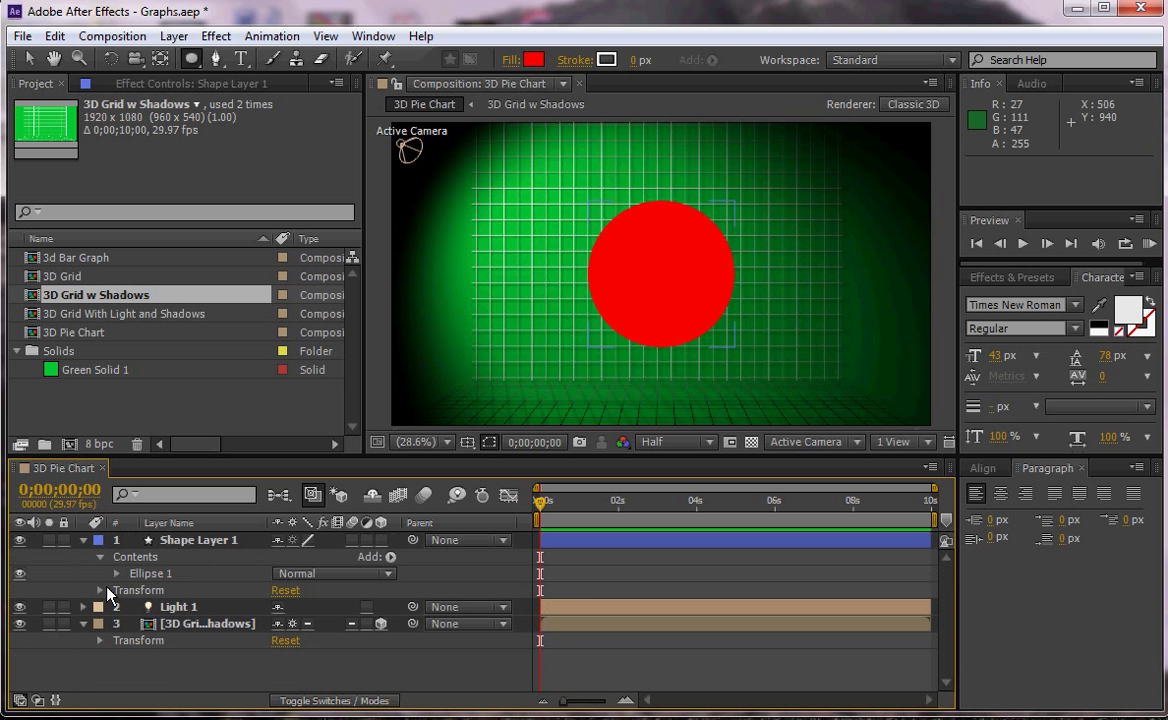
{"action": "left_click", "coordinate": [99, 591]}
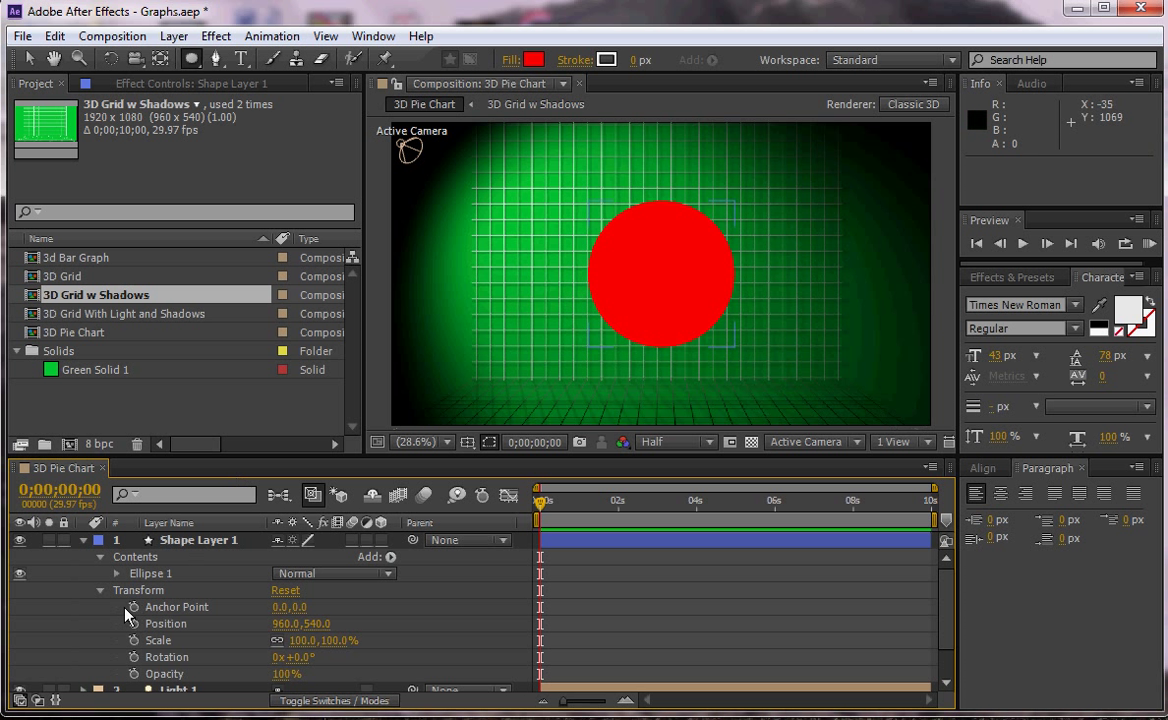
Make Shape Layer 1 a 3D layer and set its Material Options Casts Shadows to On.
{"action": "left_click", "coordinate": [381, 540]}
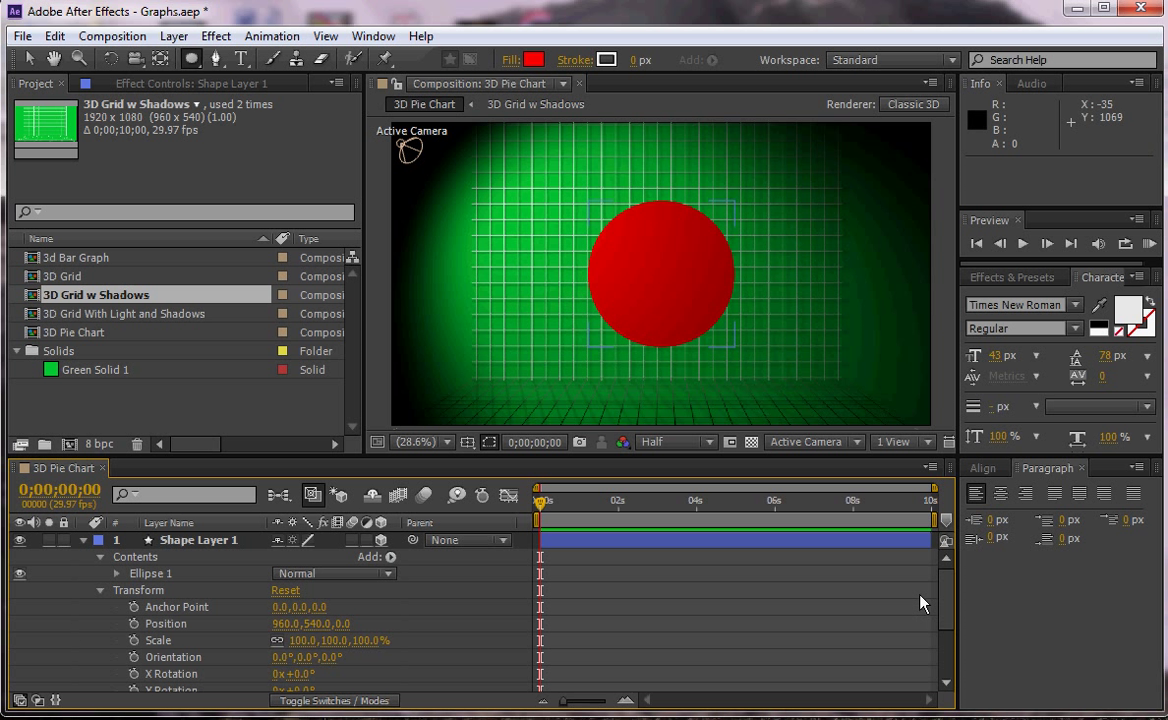
{"action": "left_click_drag", "start_coordinate": [940, 605], "coordinate": [951, 647]}
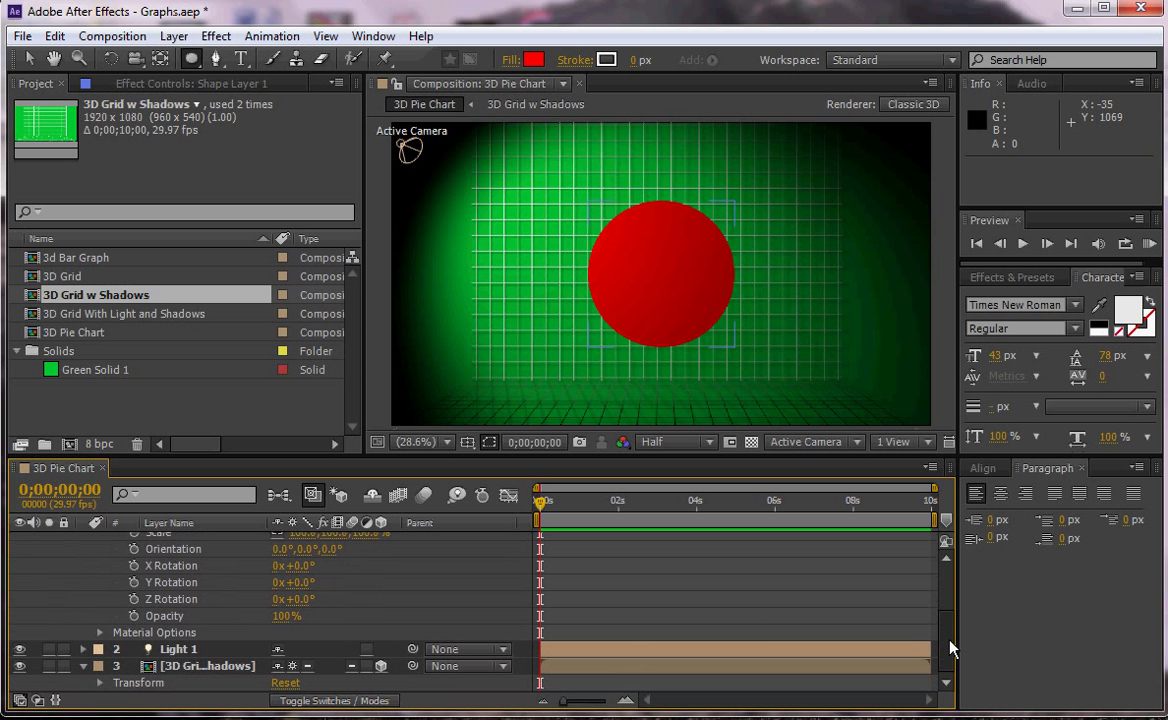
{"action": "left_click", "coordinate": [100, 634]}
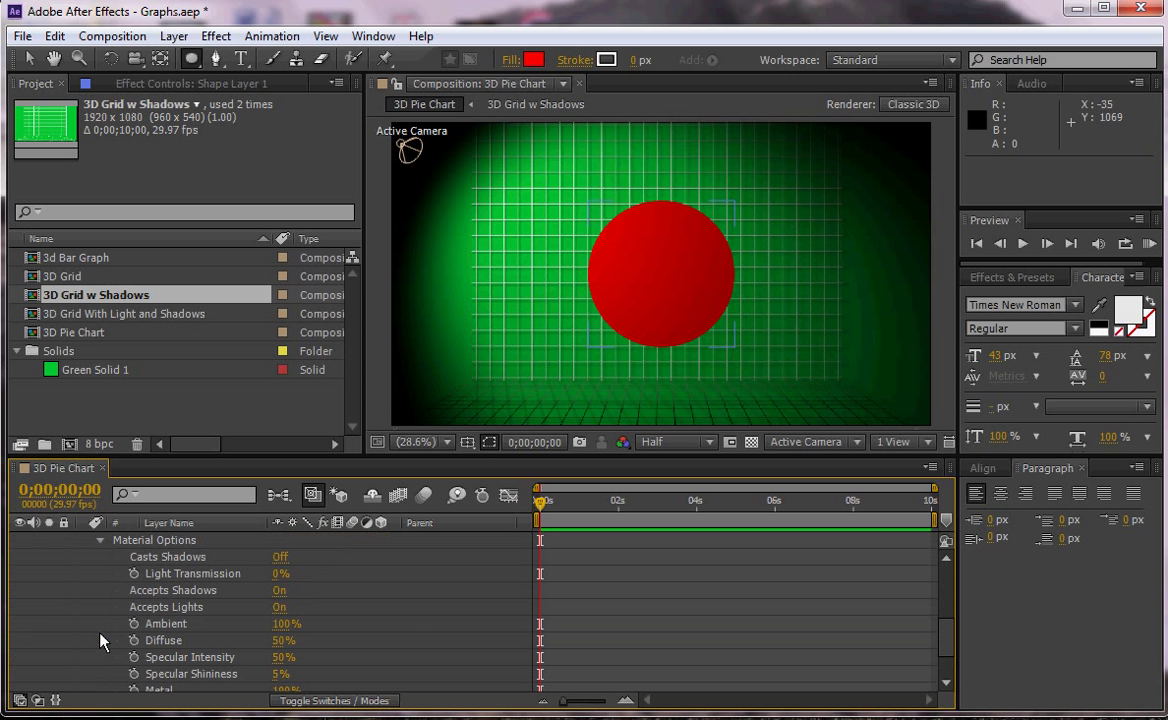
{"action": "left_click", "coordinate": [280, 557]}
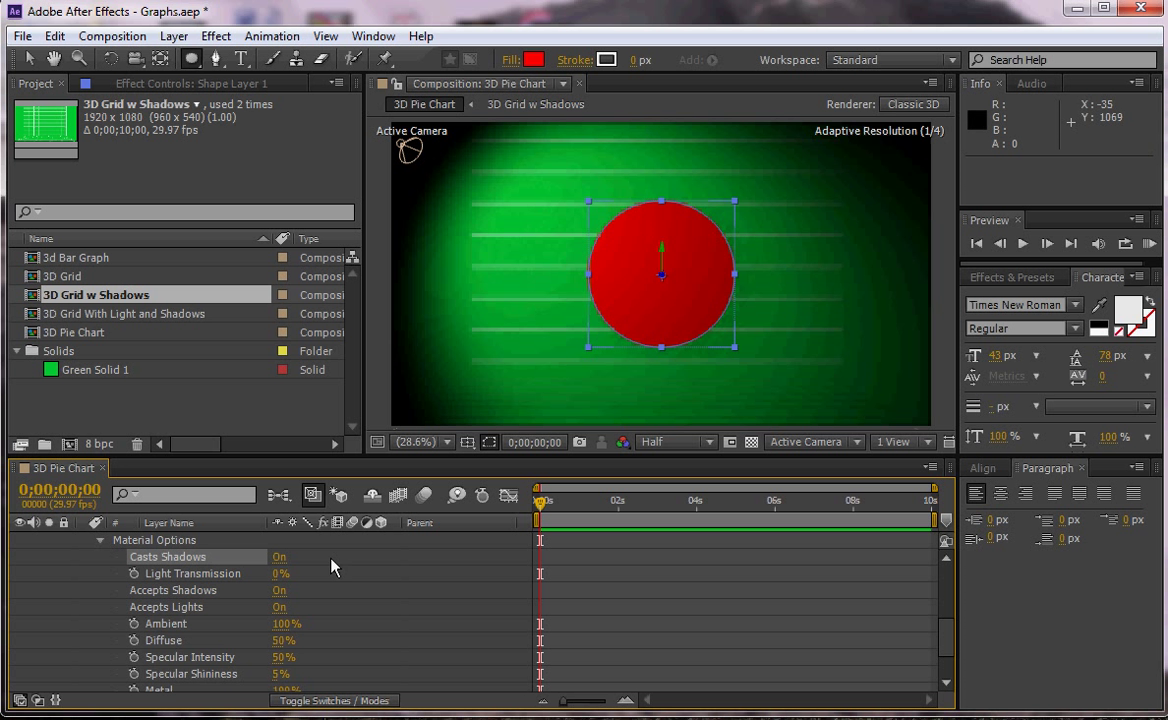
{"action": "left_click", "coordinate": [101, 541]}
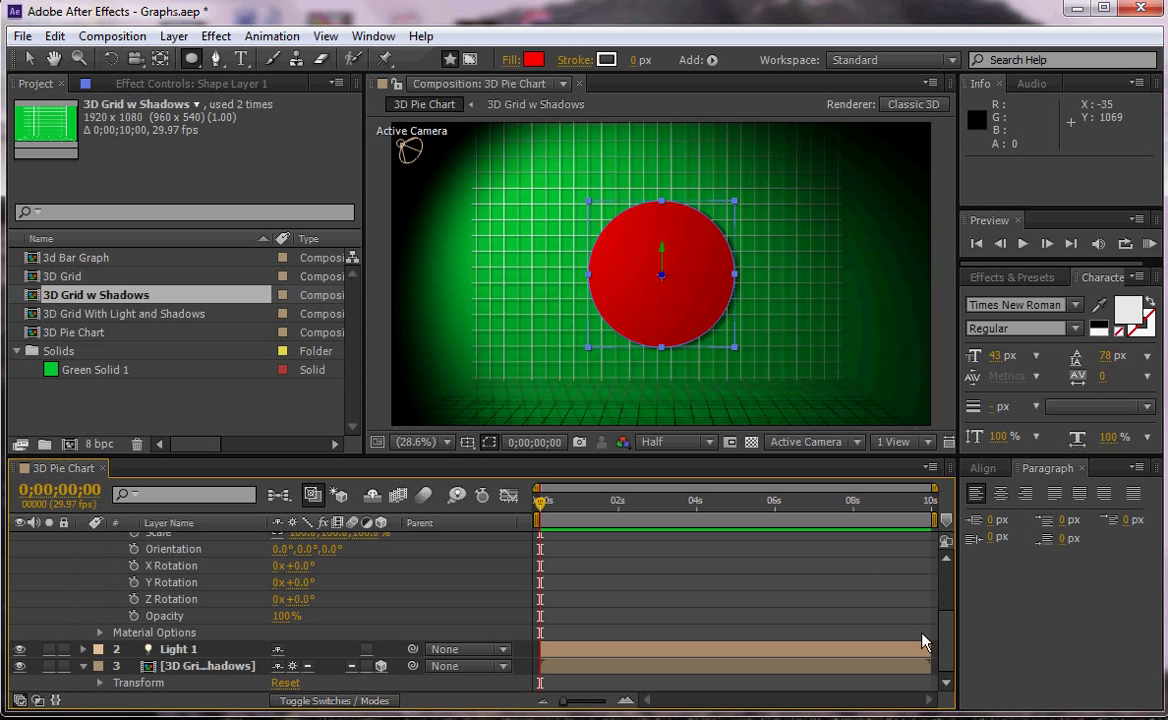
{"action": "left_click_drag", "start_coordinate": [948, 644], "coordinate": [945, 592]}
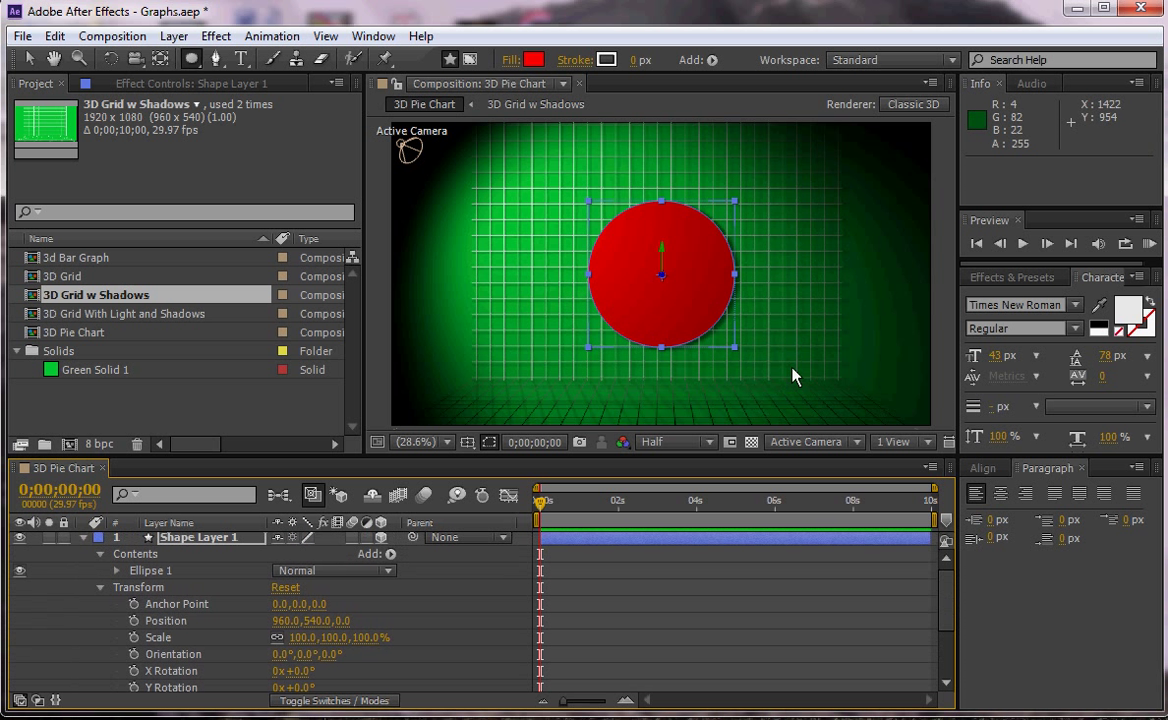
{"action": "left_click", "coordinate": [100, 588]}
{"action": "left_click", "coordinate": [99, 558]}
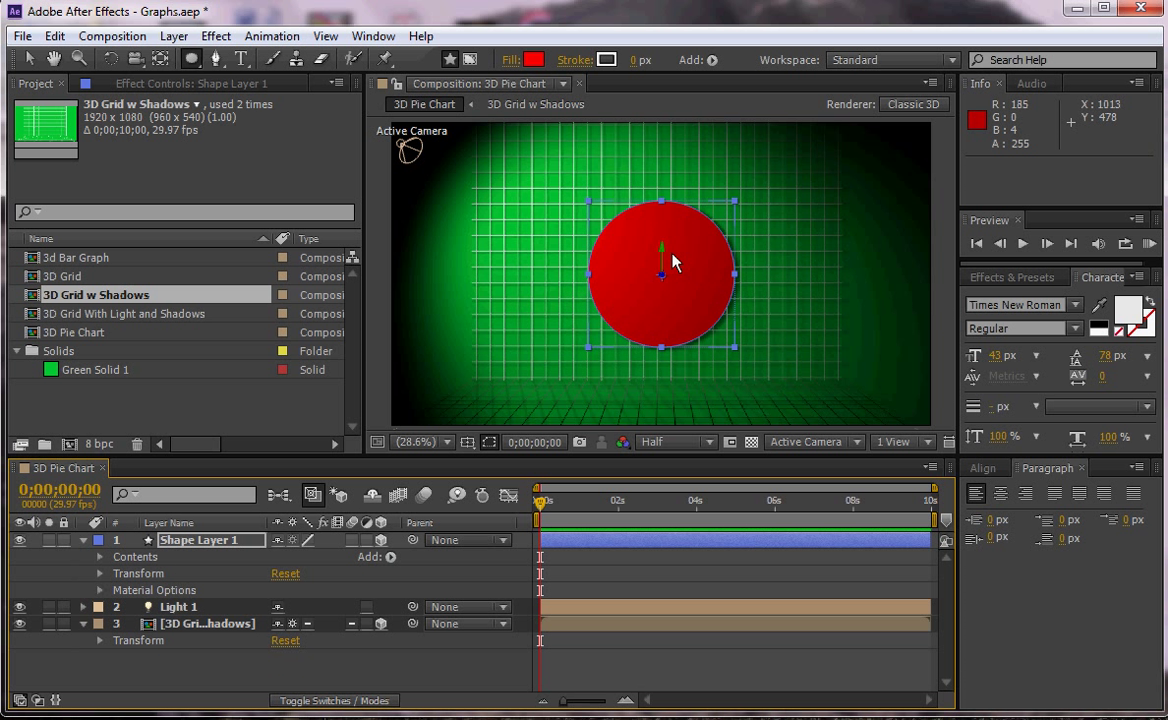
Apply the Perspective > Bevel Alpha effect to the red circle layer.
{"action": "left_click", "coordinate": [214, 36]}
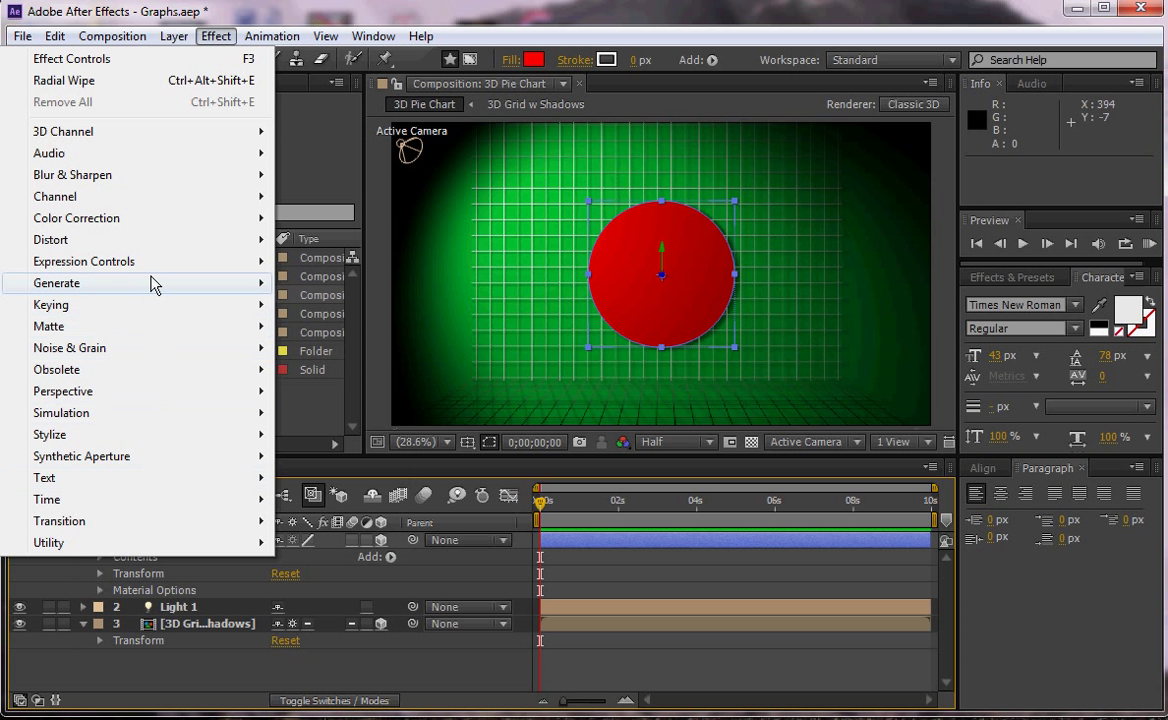
{"action": "mouse_move", "coordinate": [135, 396]}
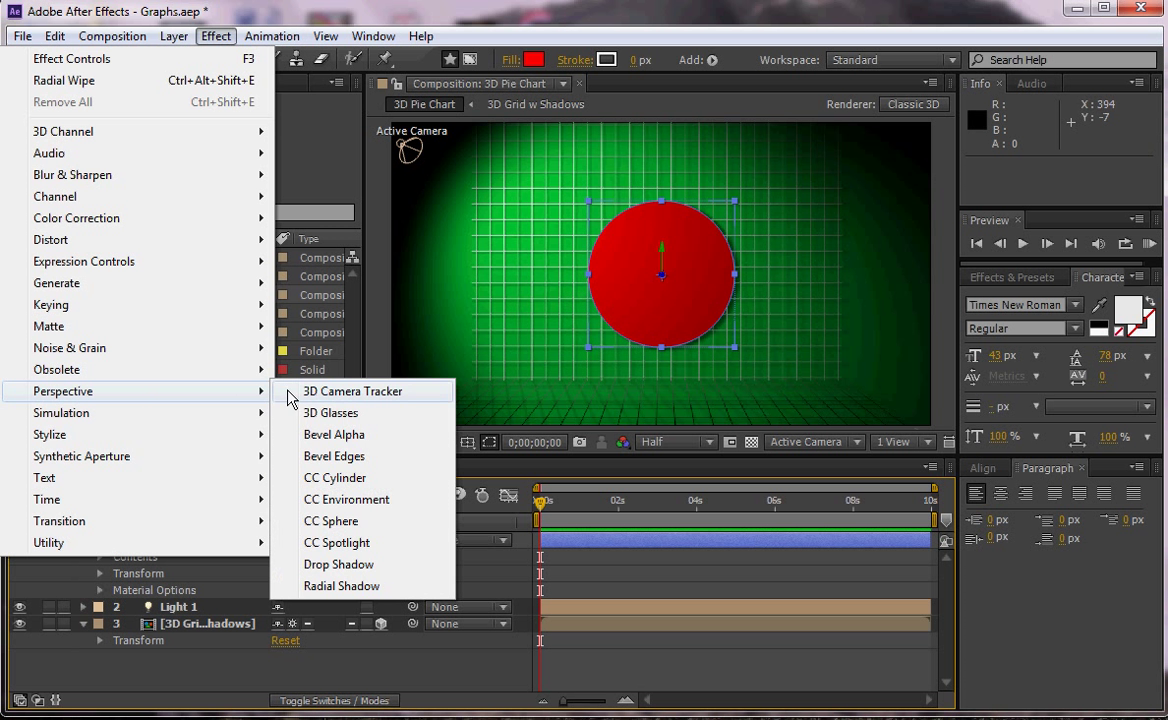
{"action": "left_click", "coordinate": [318, 434]}
{"action": "key", "text": "v"}
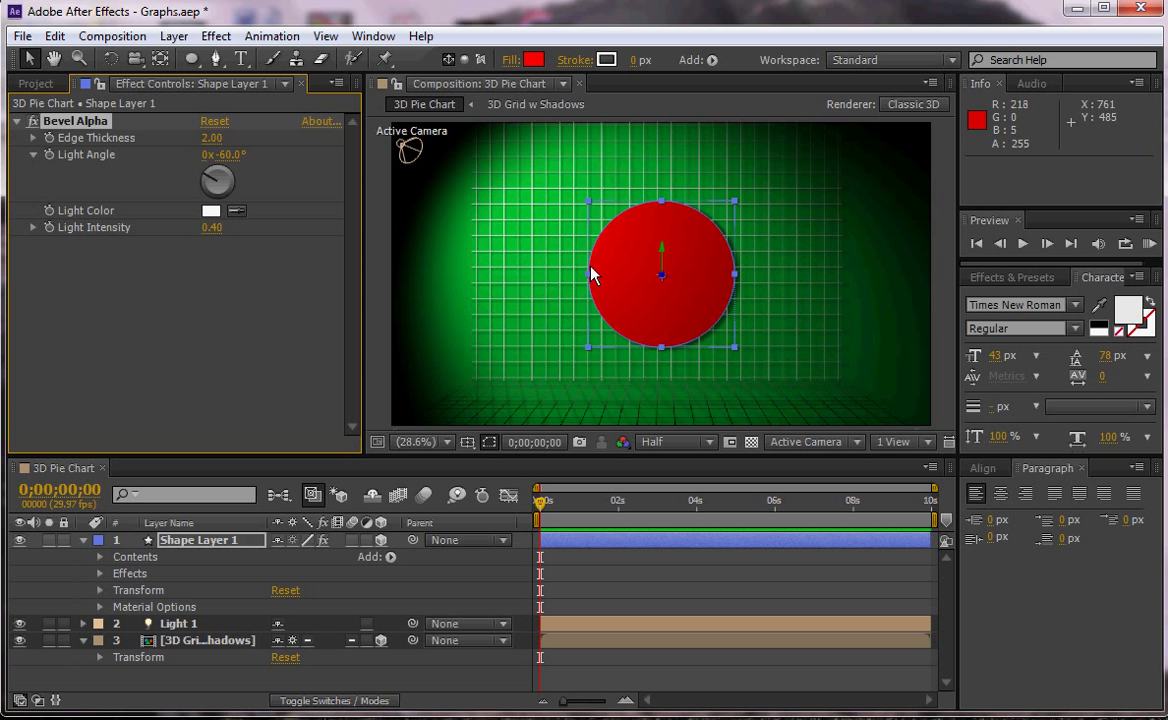
Set Bevel Alpha's Edge Thickness to 25, then to 50.
{"action": "left_click", "coordinate": [208, 140]}
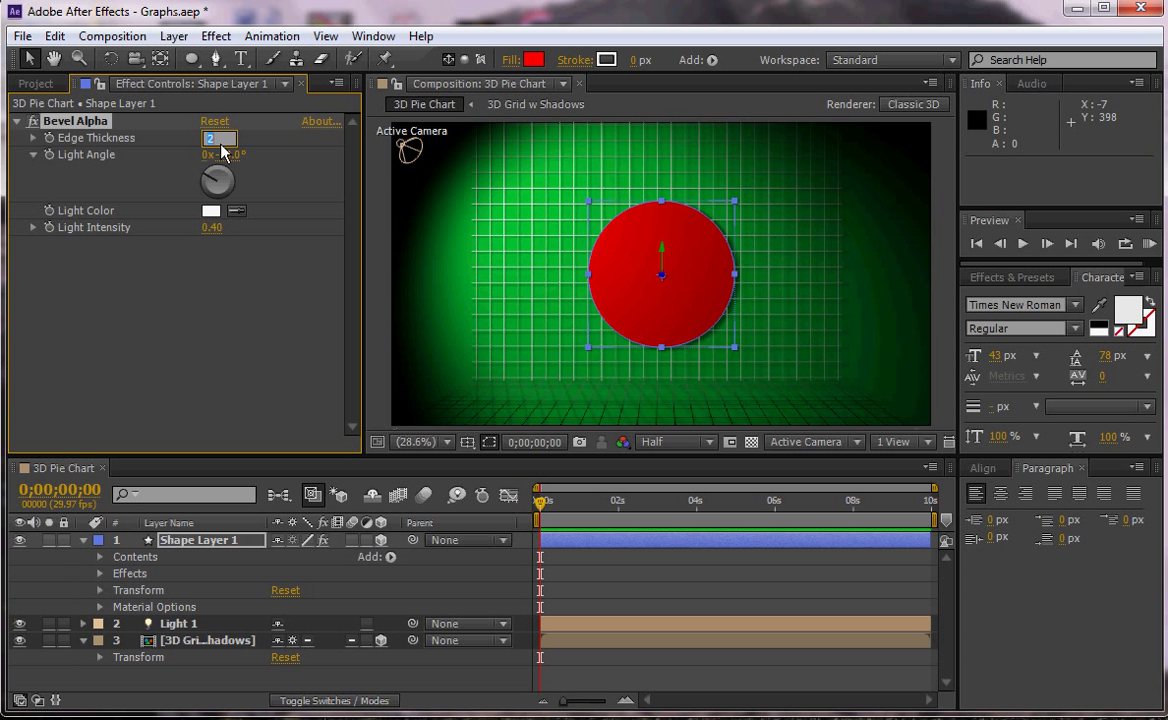
{"action": "type", "text": "25"}
{"action": "key", "text": "Return"}
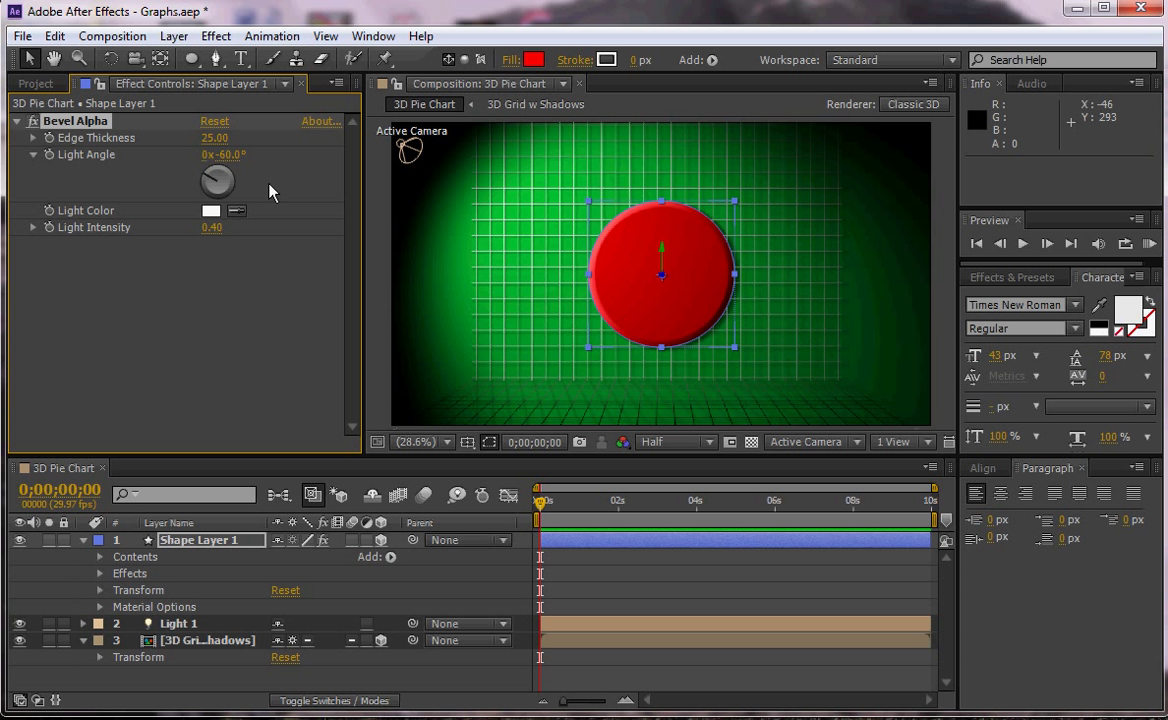
{"action": "left_click", "coordinate": [212, 138]}
{"action": "type", "text": "50"}
{"action": "key", "text": "Return"}
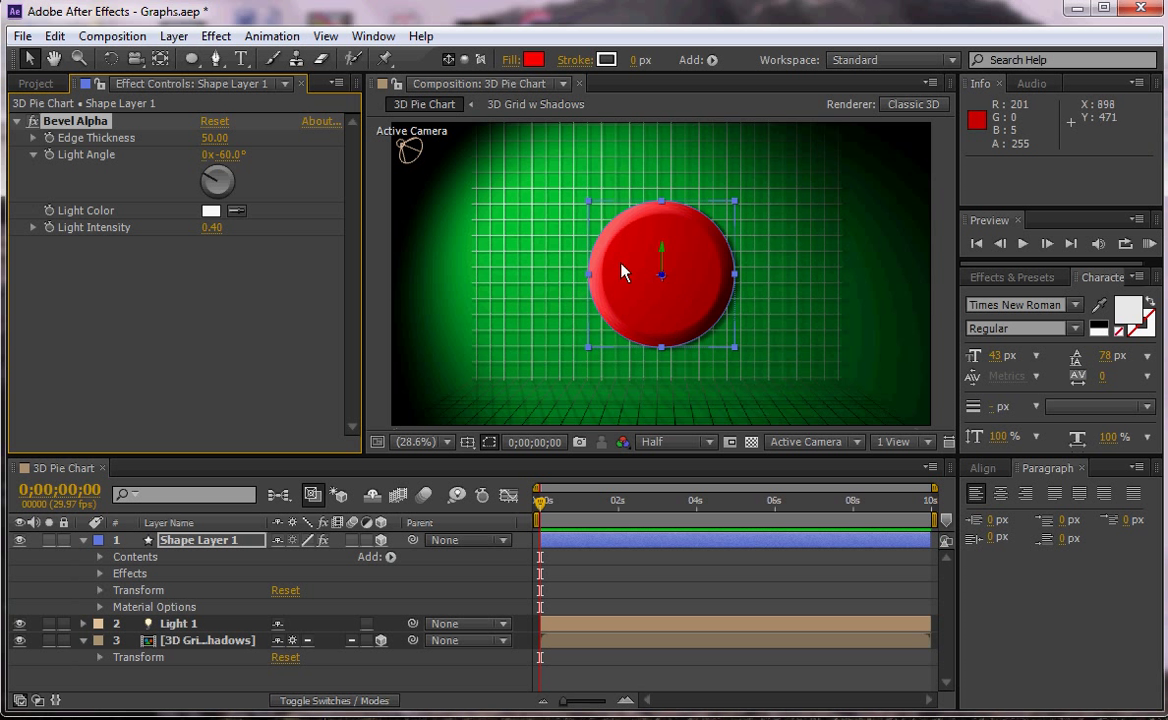
Duplicate Shape Layer 1 four times to make Shape Layers 1–5.
{"action": "left_click", "coordinate": [97, 541]}
{"action": "left_click", "coordinate": [316, 572]}
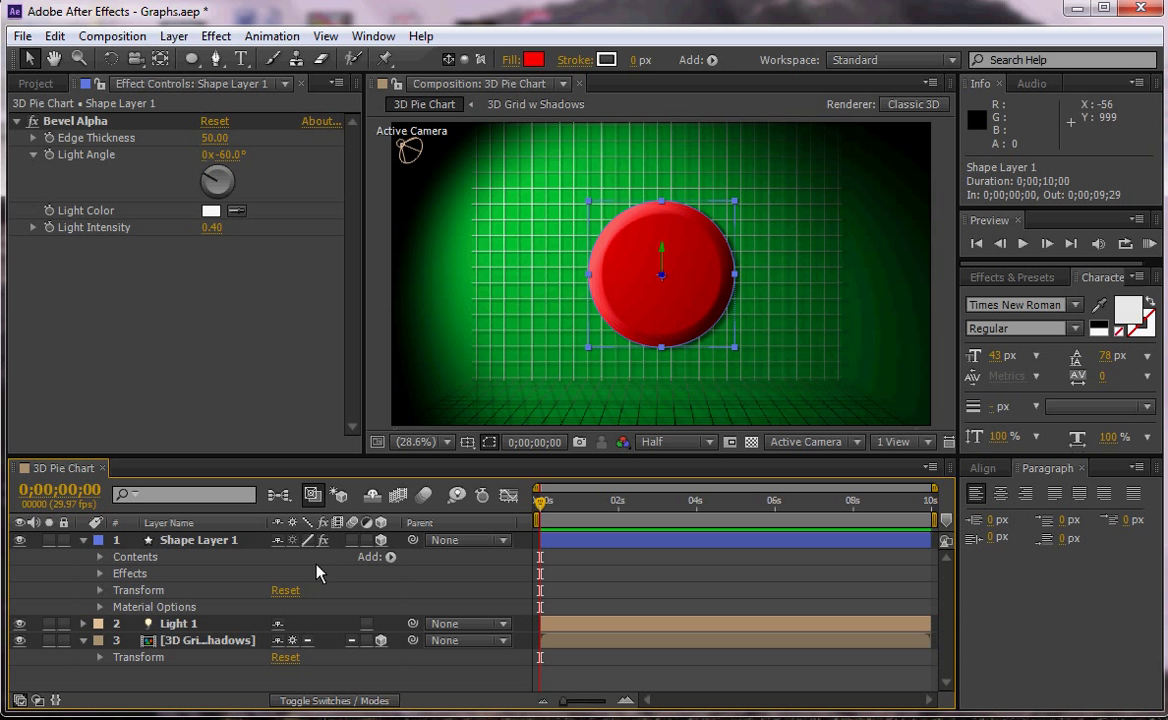
{"action": "left_click", "coordinate": [199, 541]}
{"action": "key", "text": "Return"}
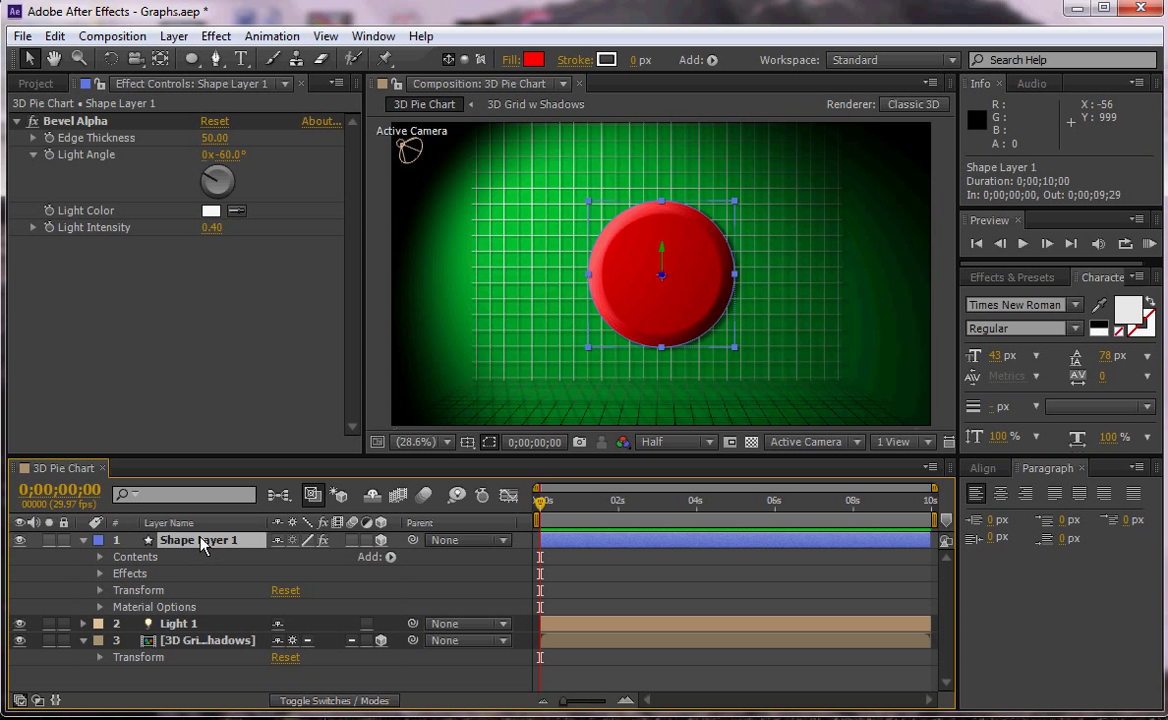
{"action": "key", "text": "Return"}
{"action": "key", "text": "ctrl+d"}
{"action": "key", "text": "ctrl+d"}
{"action": "key", "text": "ctrl+d"}
{"action": "key", "text": "ctrl+d"}
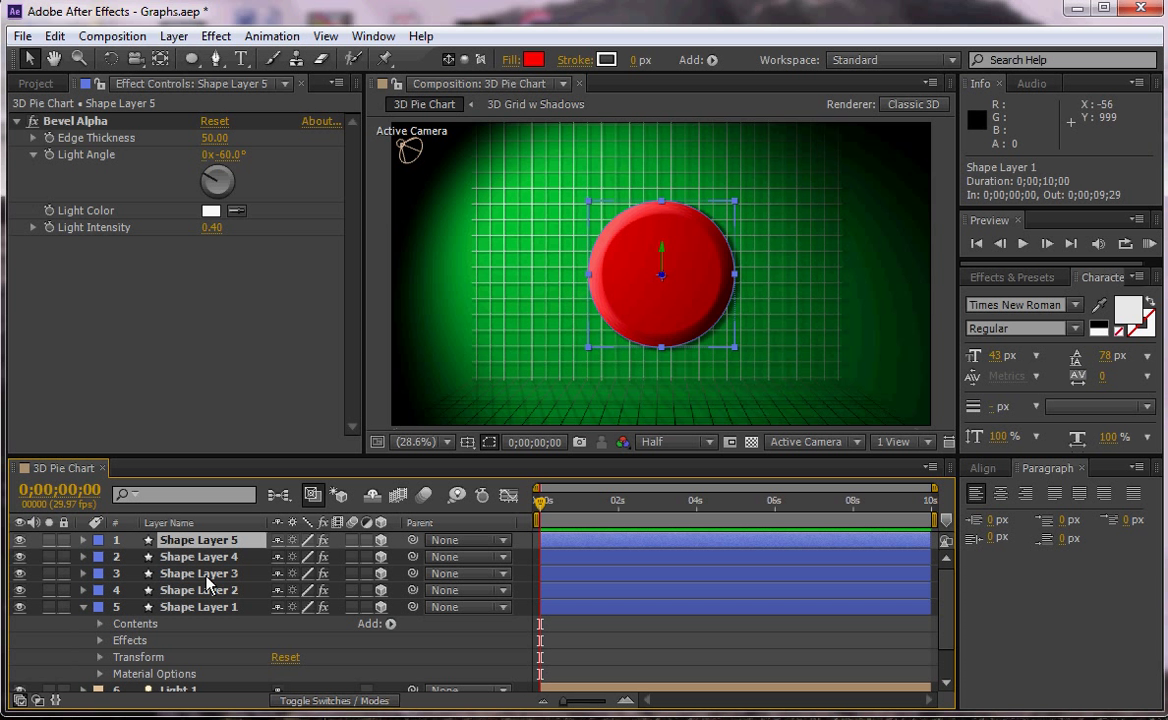
Fill the top copy purple and Shape Layer 4 cyan.
{"action": "left_click", "coordinate": [535, 60]}
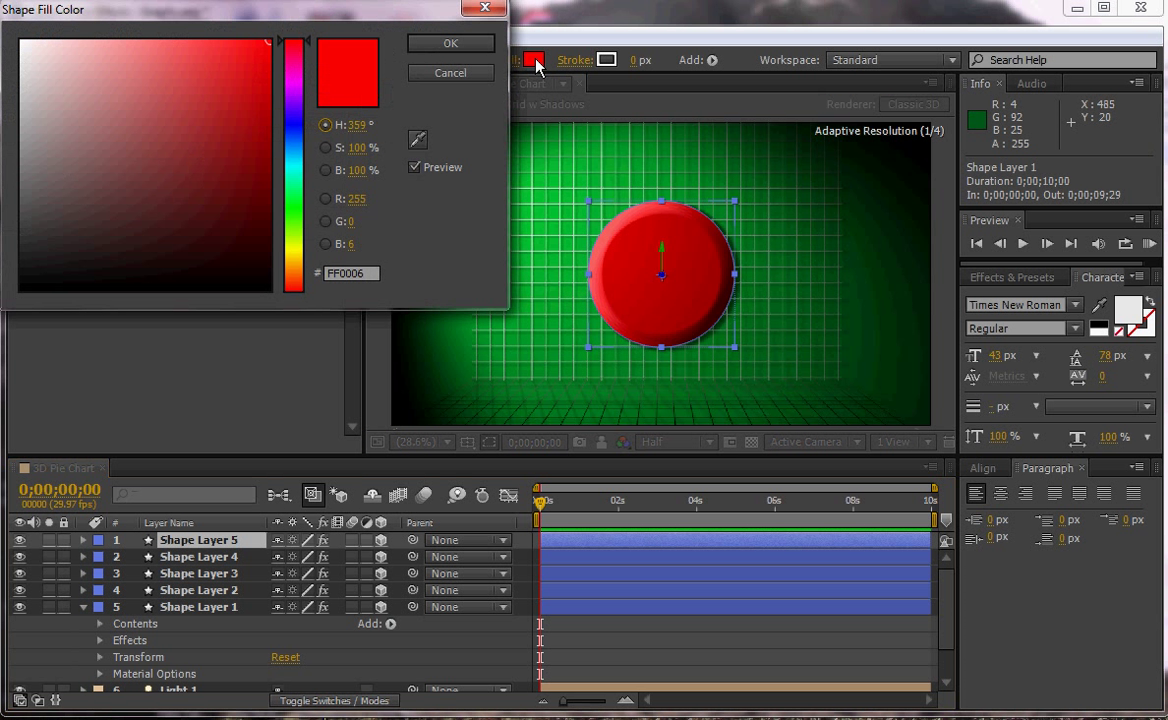
{"action": "left_click", "coordinate": [302, 106]}
{"action": "left_click", "coordinate": [414, 44]}
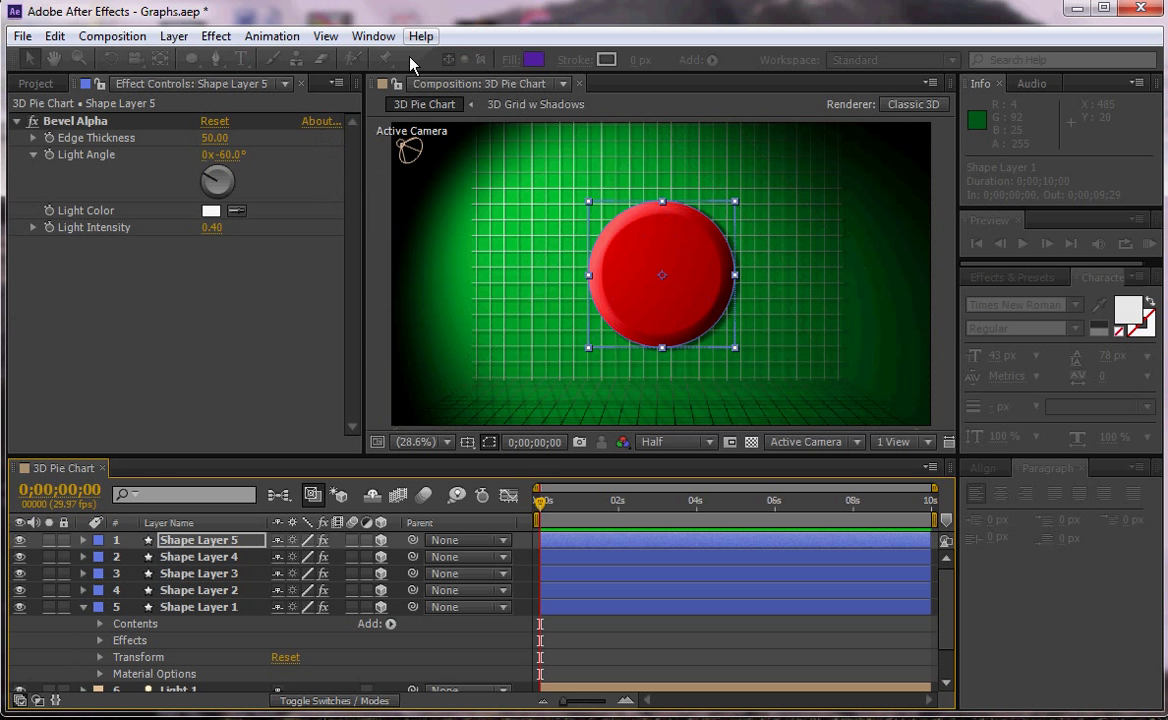
{"action": "left_click", "coordinate": [205, 559]}
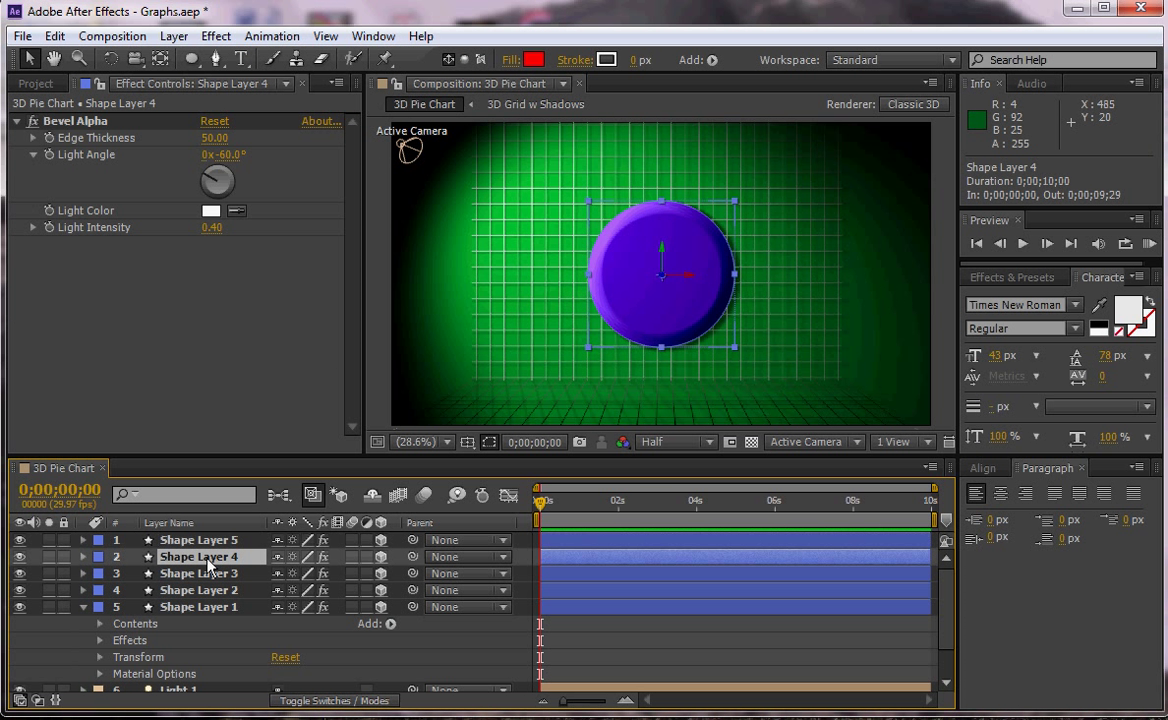
{"action": "left_click", "coordinate": [534, 59]}
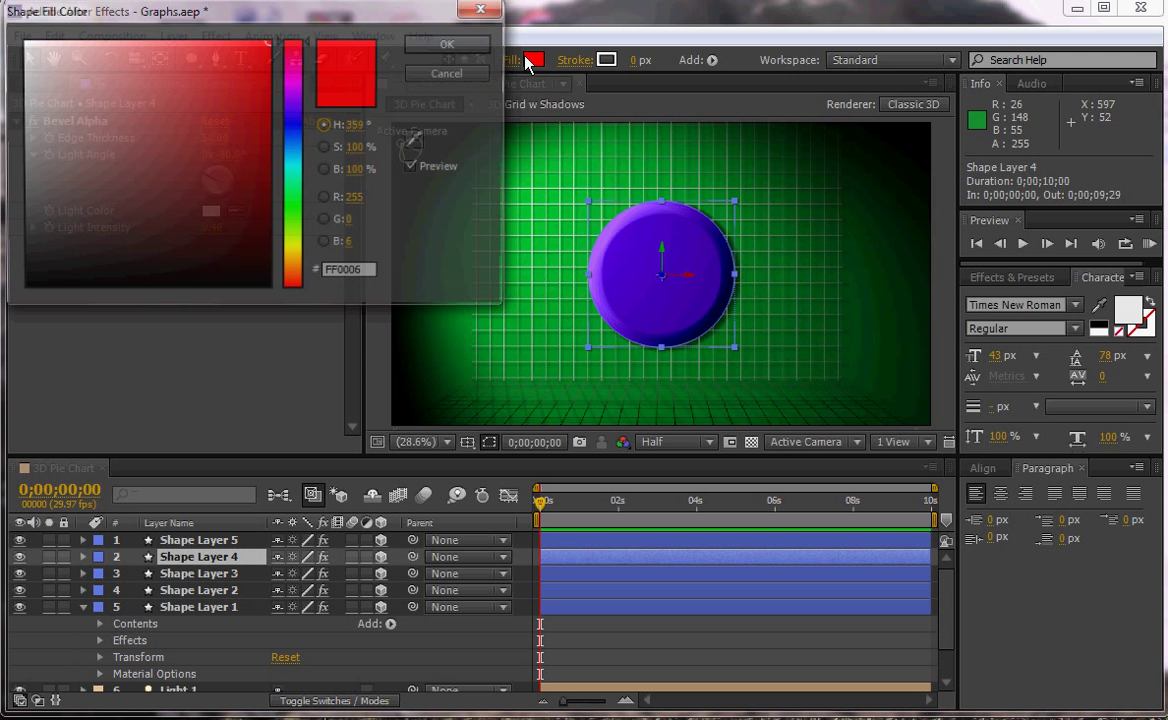
{"action": "left_click", "coordinate": [296, 181]}
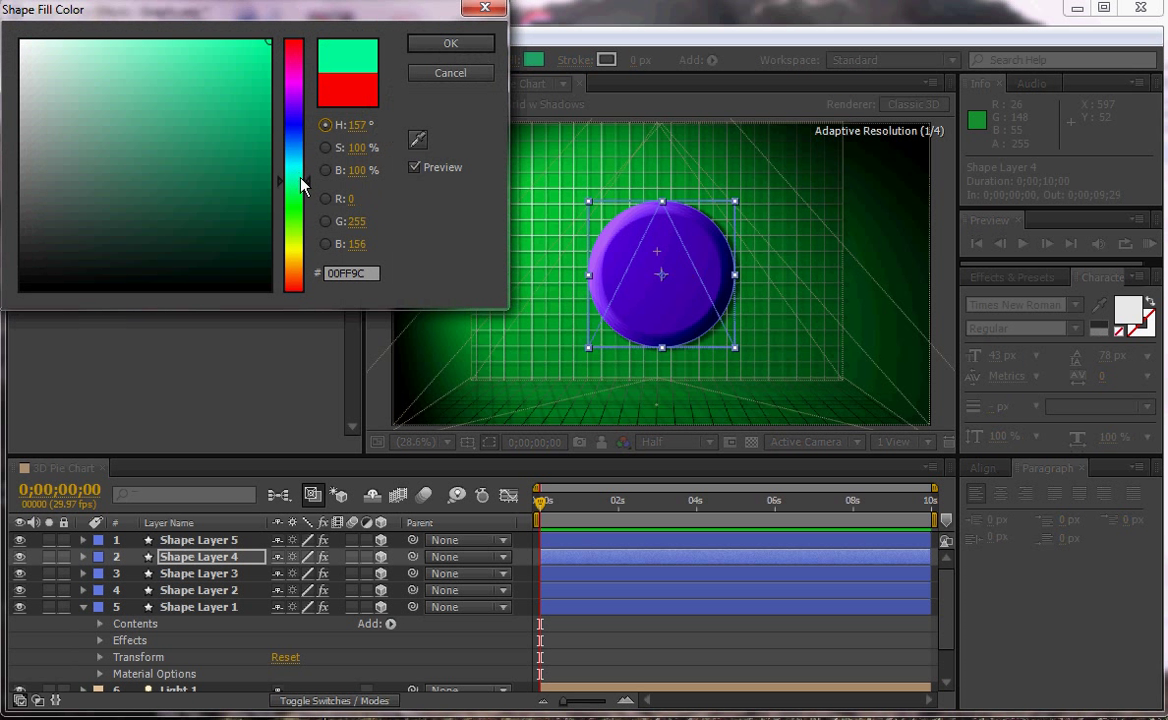
{"action": "left_click", "coordinate": [292, 148]}
{"action": "left_click", "coordinate": [450, 43]}
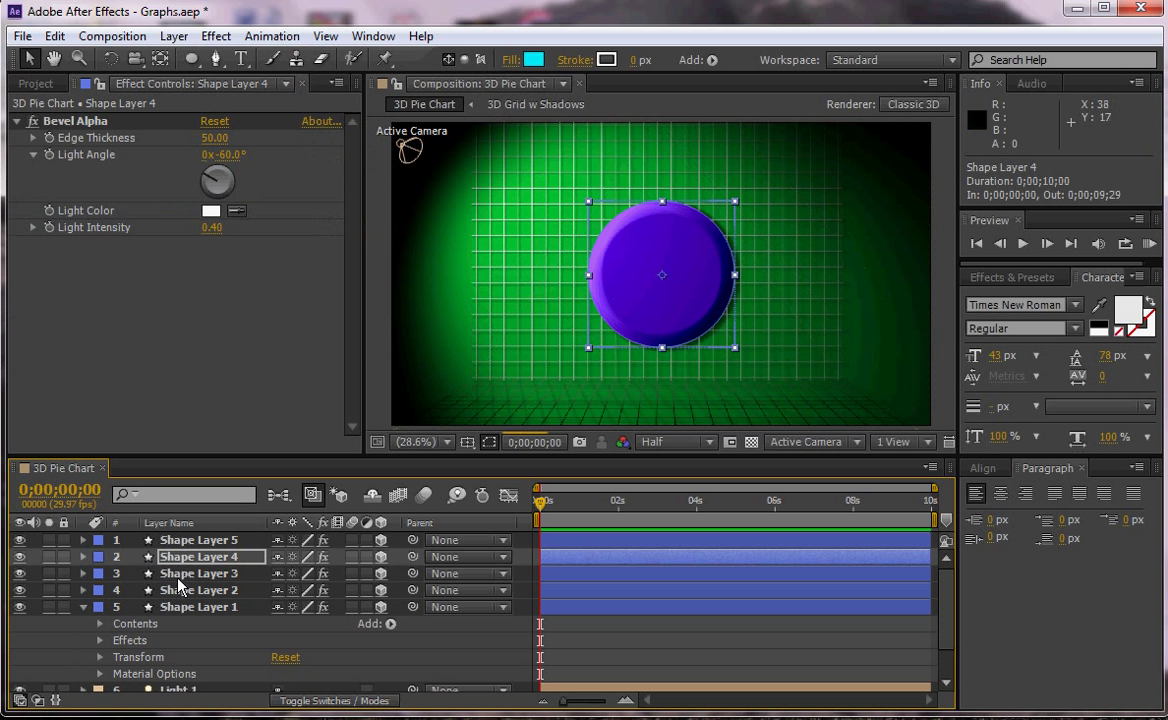
Fill Shape Layer 3 green and Shape Layer 2 yellow.
{"action": "left_click", "coordinate": [180, 576]}
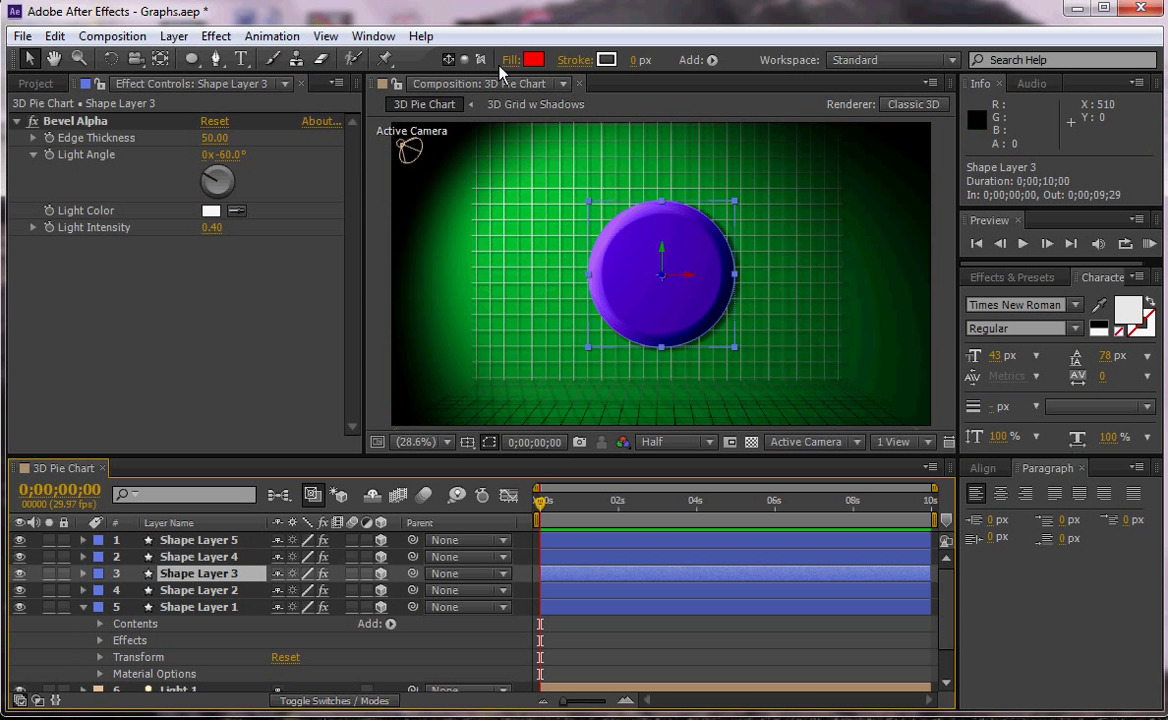
{"action": "left_click", "coordinate": [531, 62]}
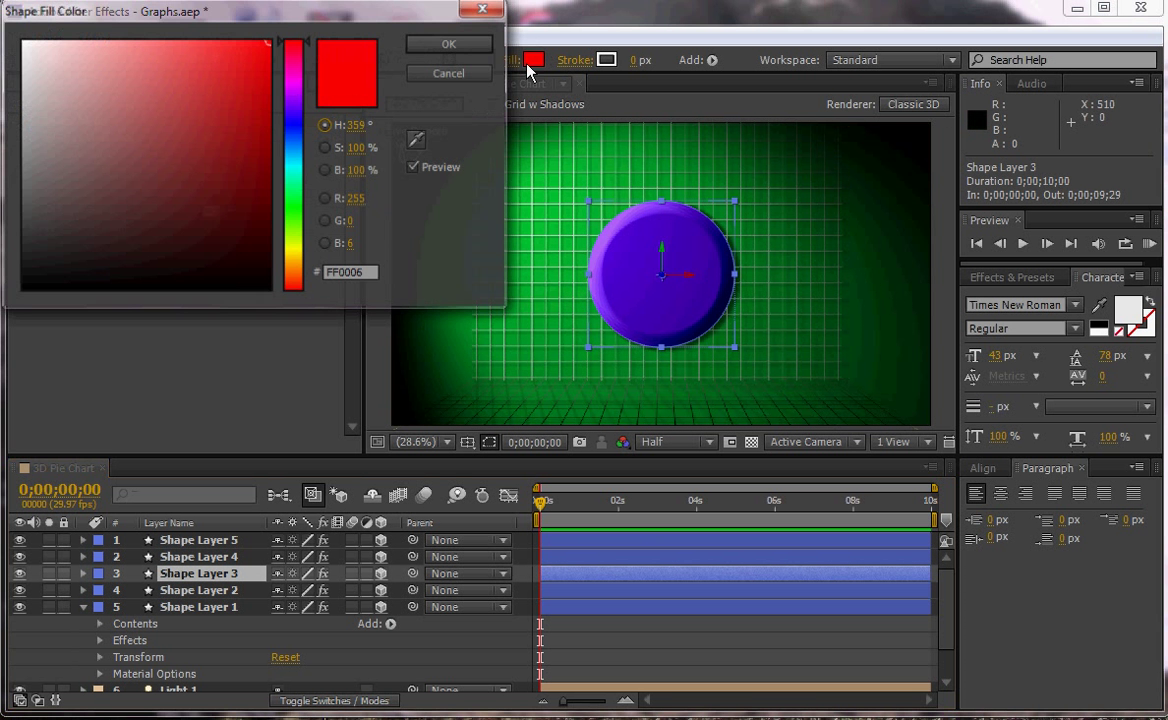
{"action": "left_click", "coordinate": [298, 213]}
{"action": "left_click", "coordinate": [448, 44]}
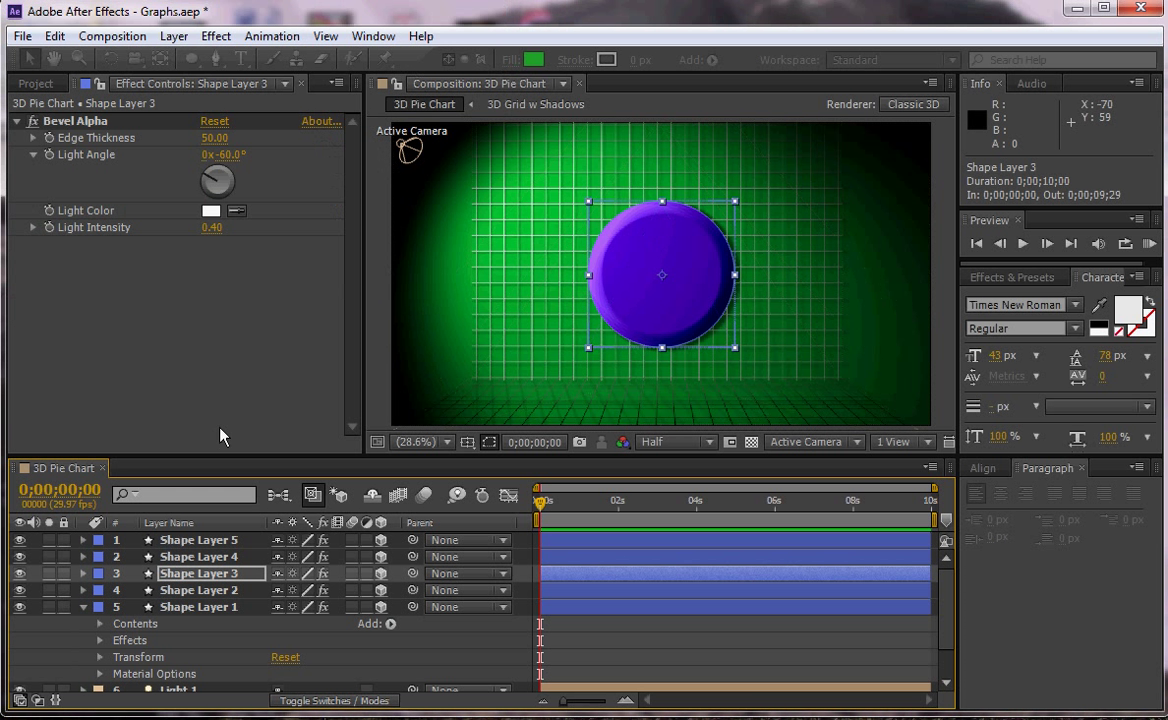
{"action": "left_click", "coordinate": [199, 590]}
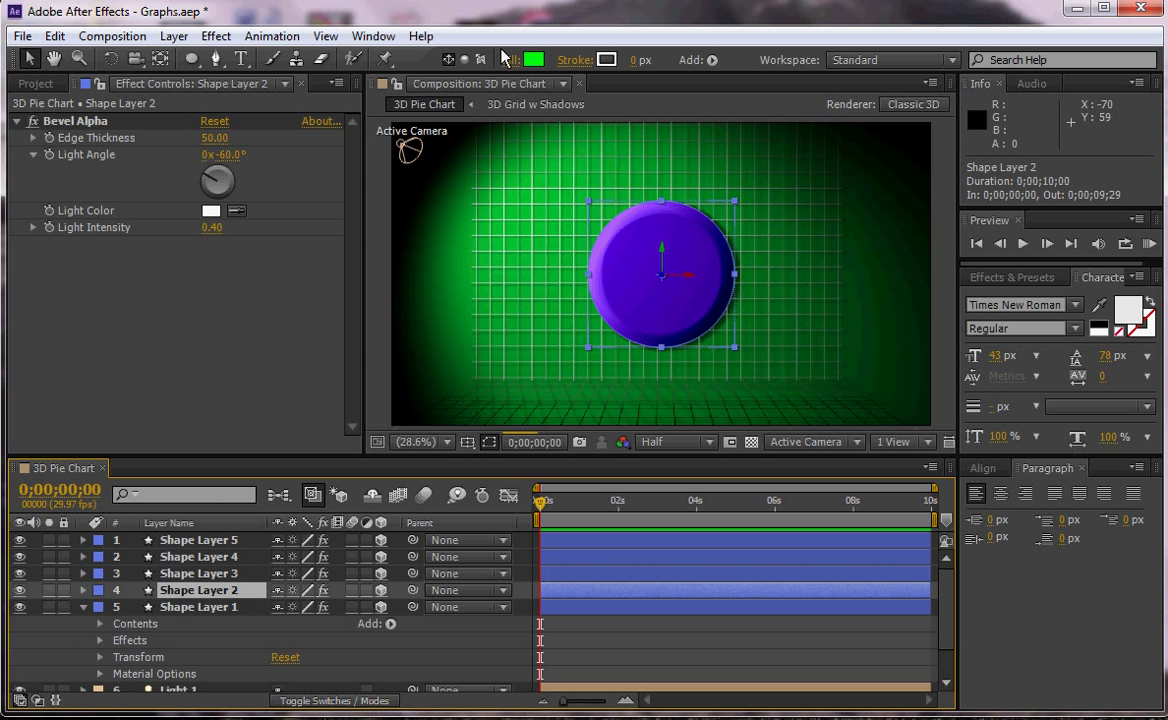
{"action": "left_click", "coordinate": [533, 59]}
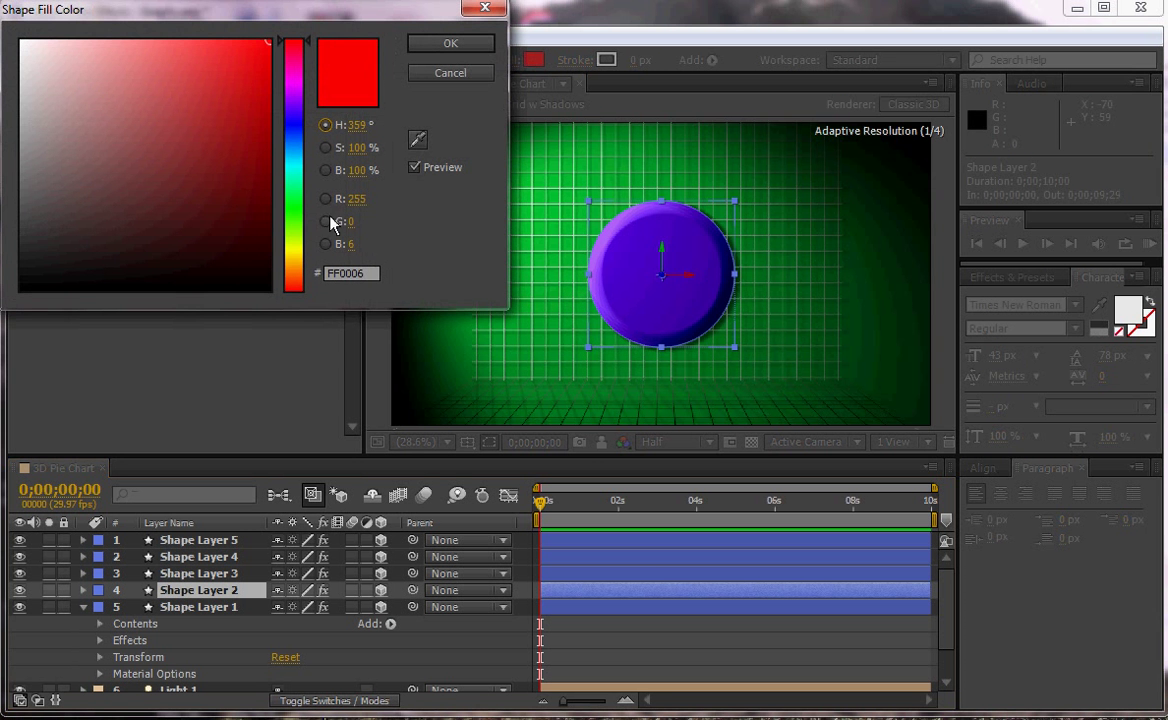
{"action": "left_click", "coordinate": [294, 246]}
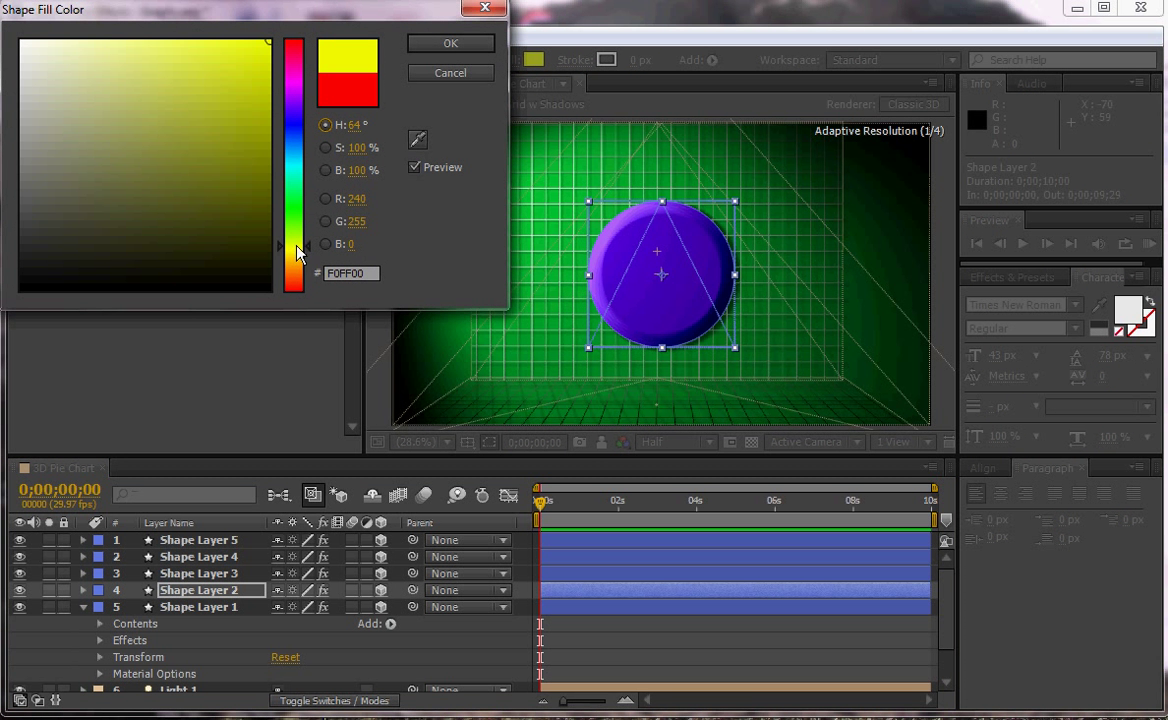
{"action": "left_click", "coordinate": [432, 44]}
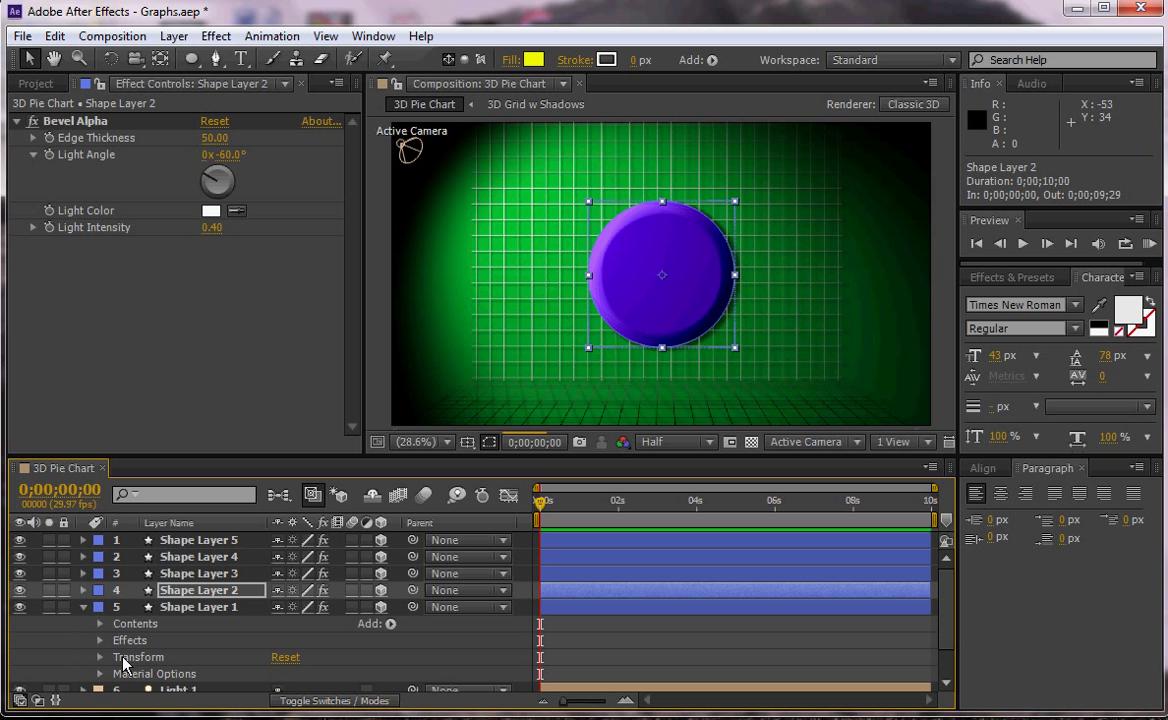
Set Shape Layer 1's fill to pure red FF0000.
{"action": "left_click", "coordinate": [181, 608]}
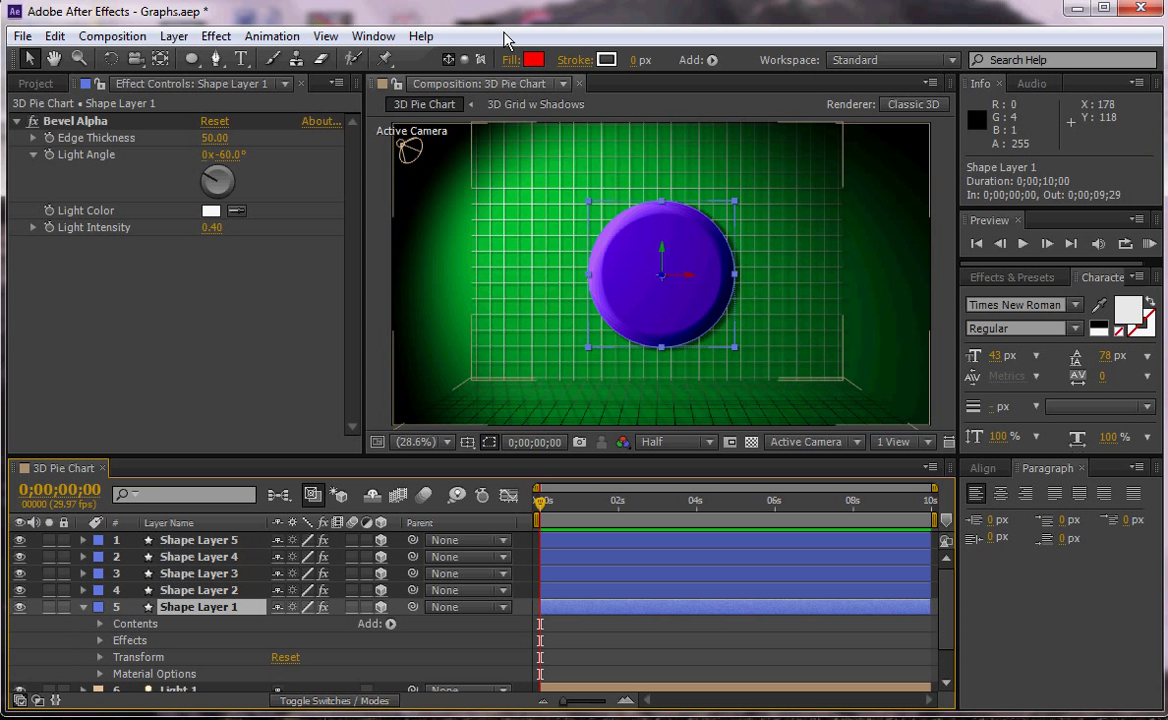
{"action": "left_click", "coordinate": [535, 60]}
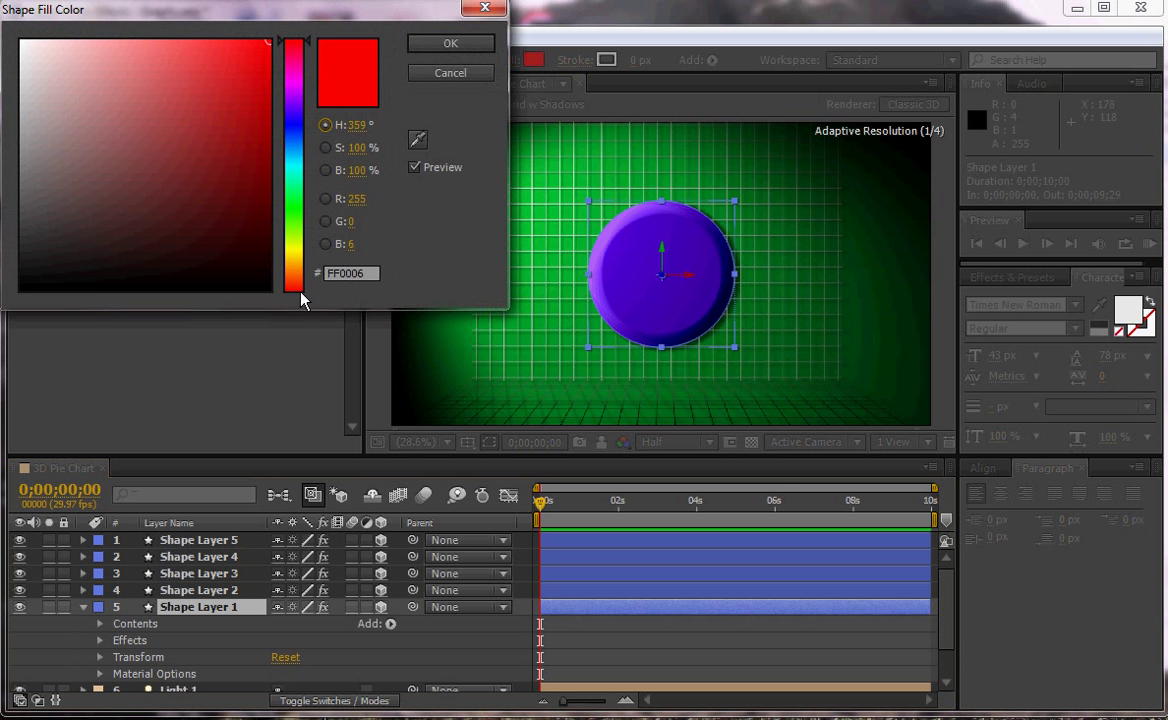
{"action": "left_click", "coordinate": [300, 286]}
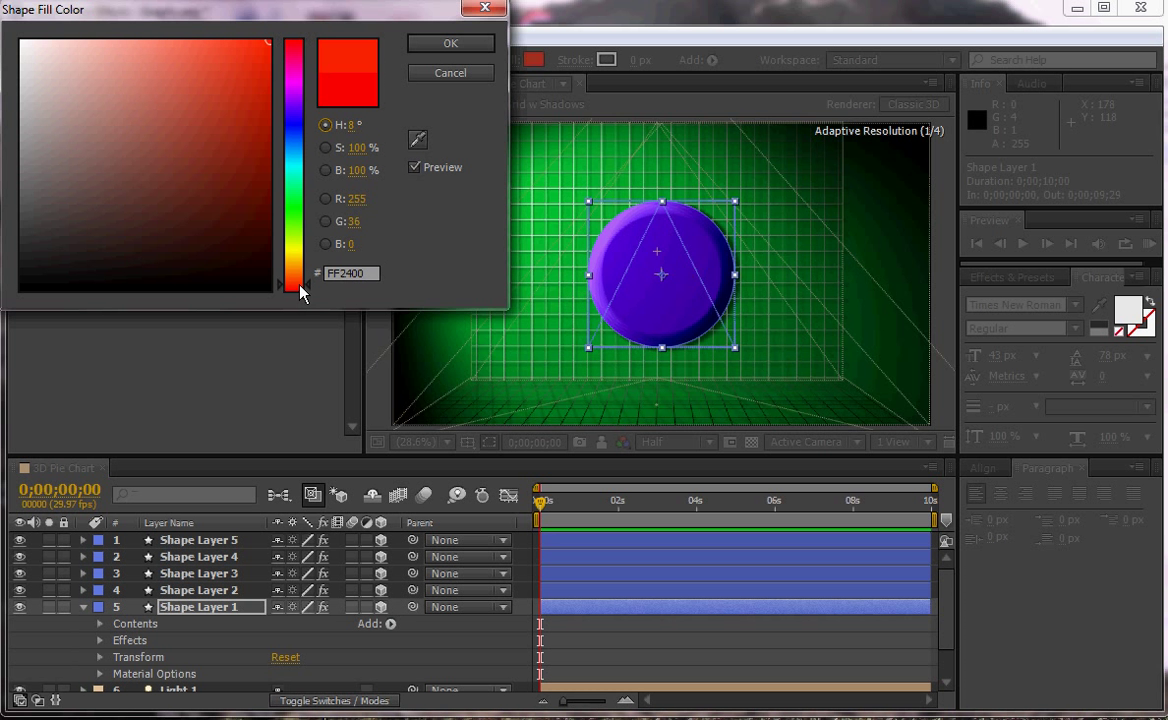
{"action": "left_click", "coordinate": [301, 290]}
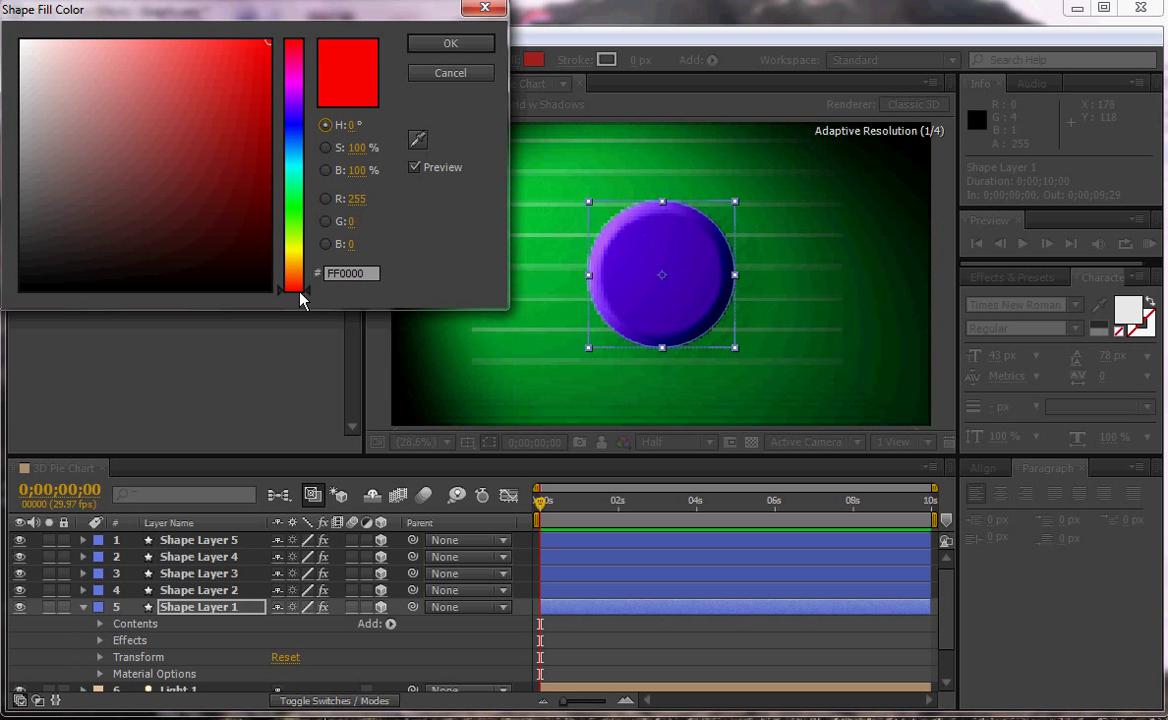
{"action": "left_click", "coordinate": [449, 44]}
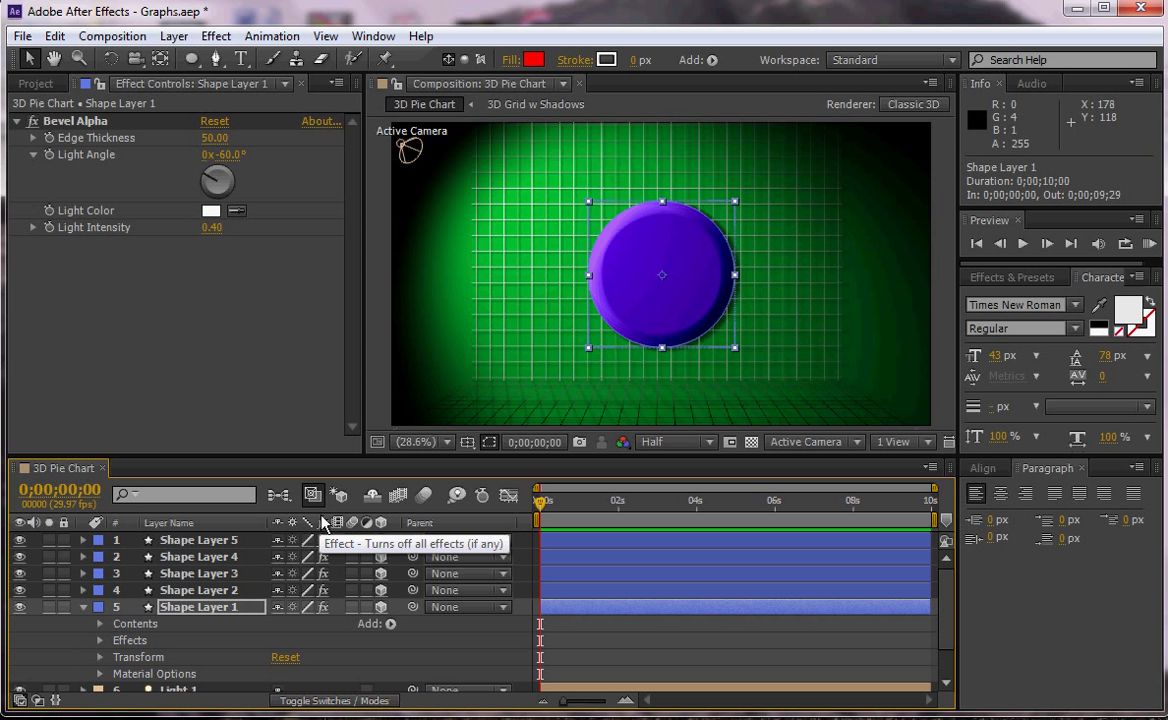
{"action": "left_click", "coordinate": [200, 541]}
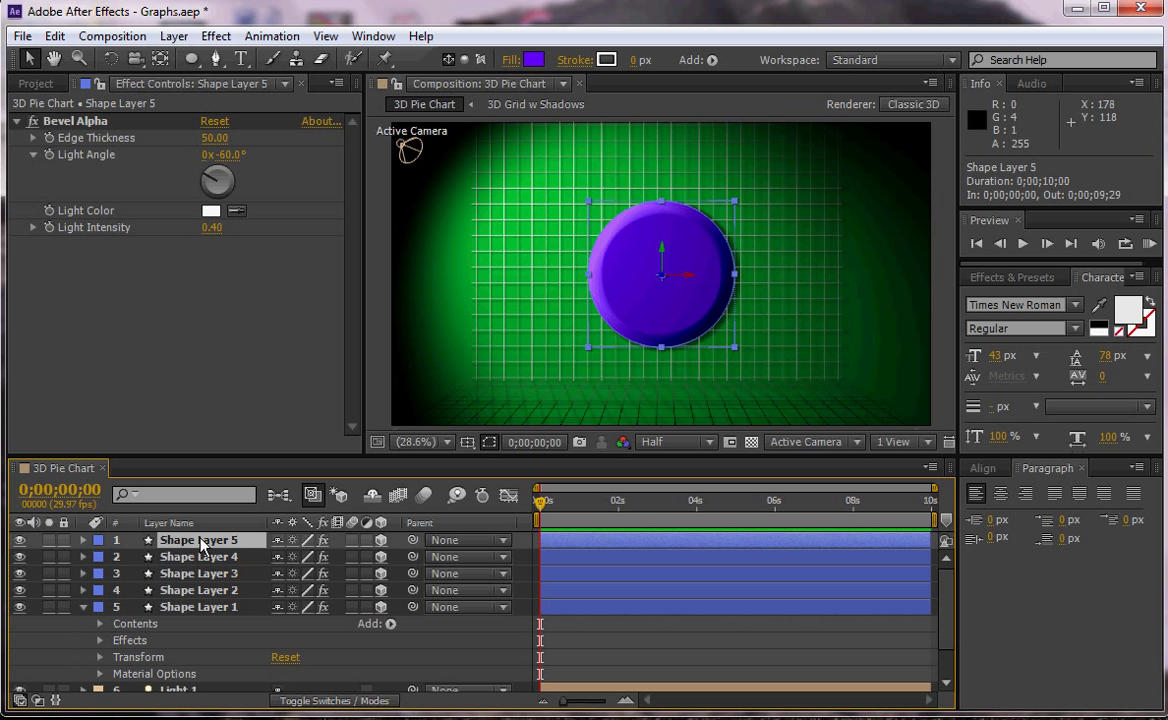
{"action": "left_click", "coordinate": [195, 608]}
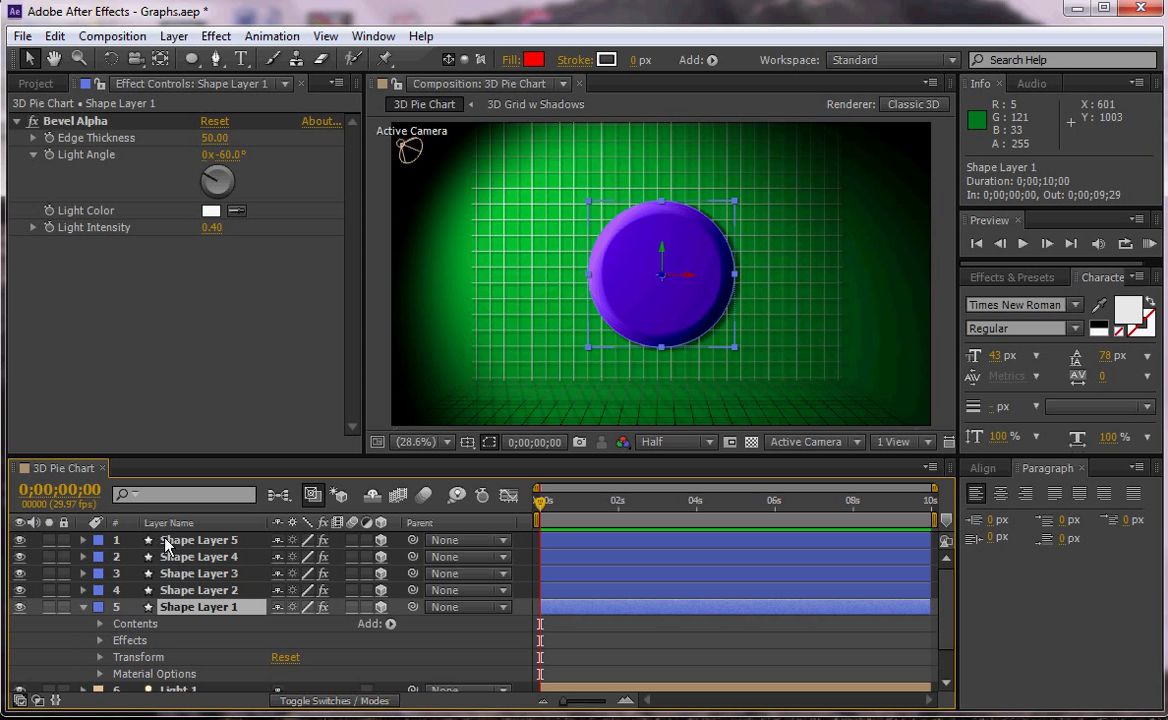
{"action": "left_click", "coordinate": [223, 542]}
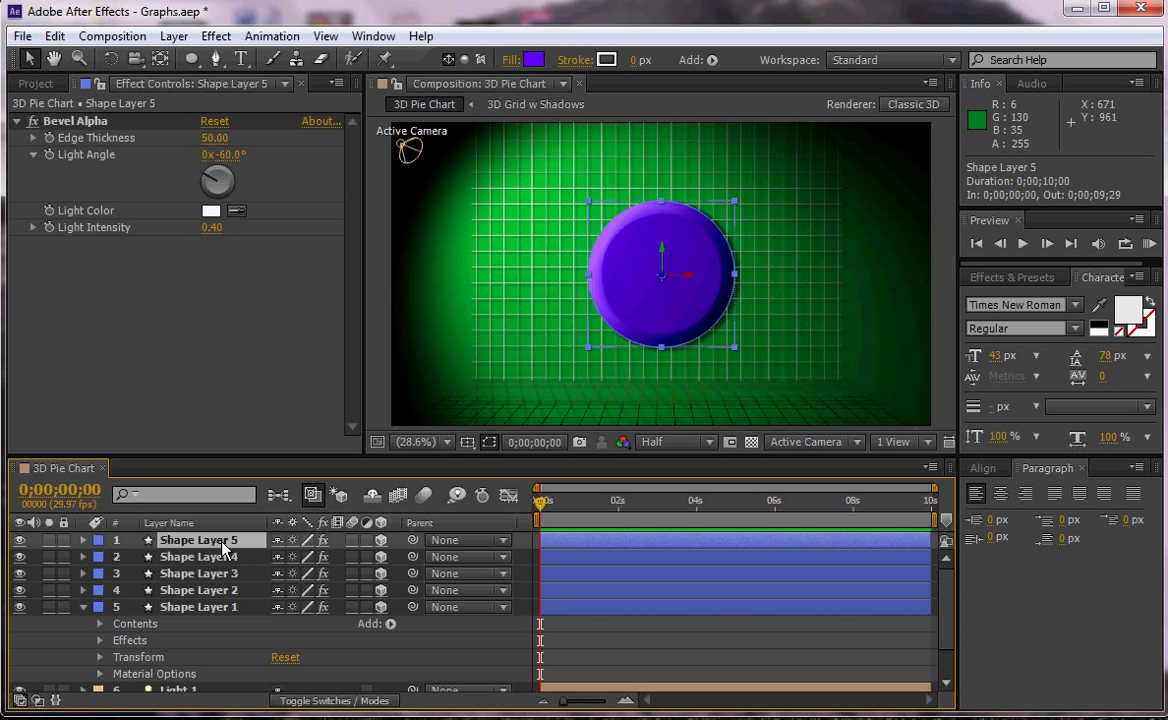
Add a Radial Wipe to Shape Layer 5 and scrub Transition Completion to 86% at about one second.
{"action": "left_click", "coordinate": [83, 540]}
{"action": "left_click", "coordinate": [211, 40]}
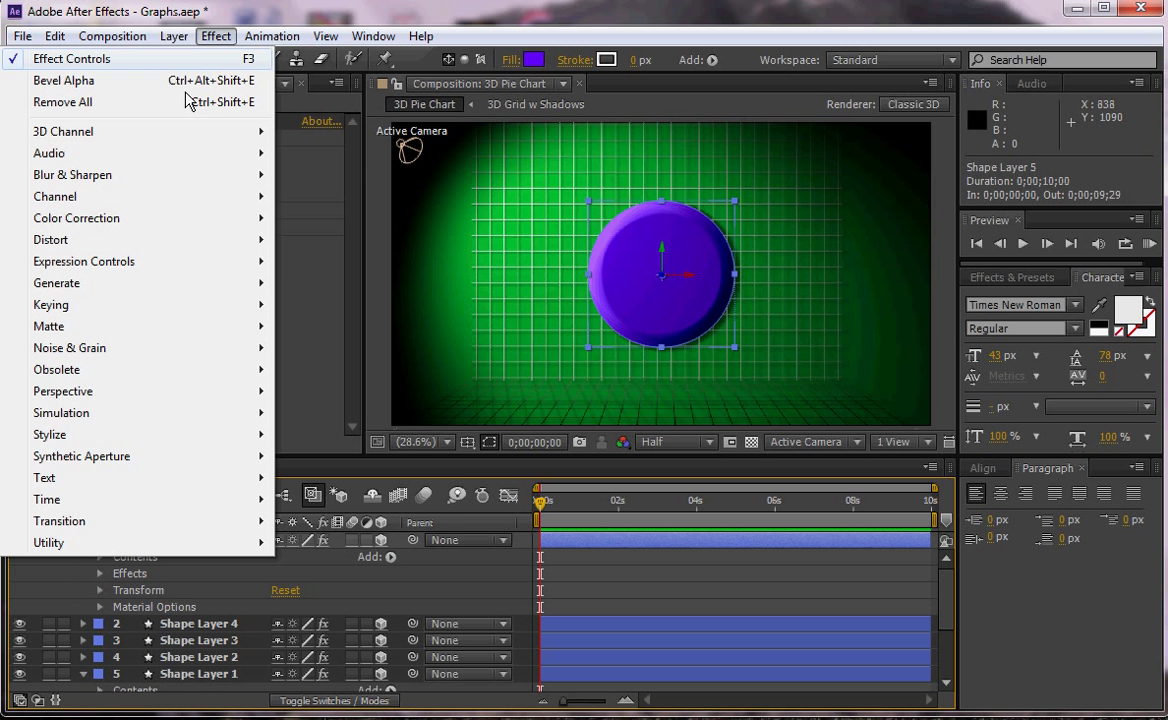
{"action": "mouse_move", "coordinate": [100, 530]}
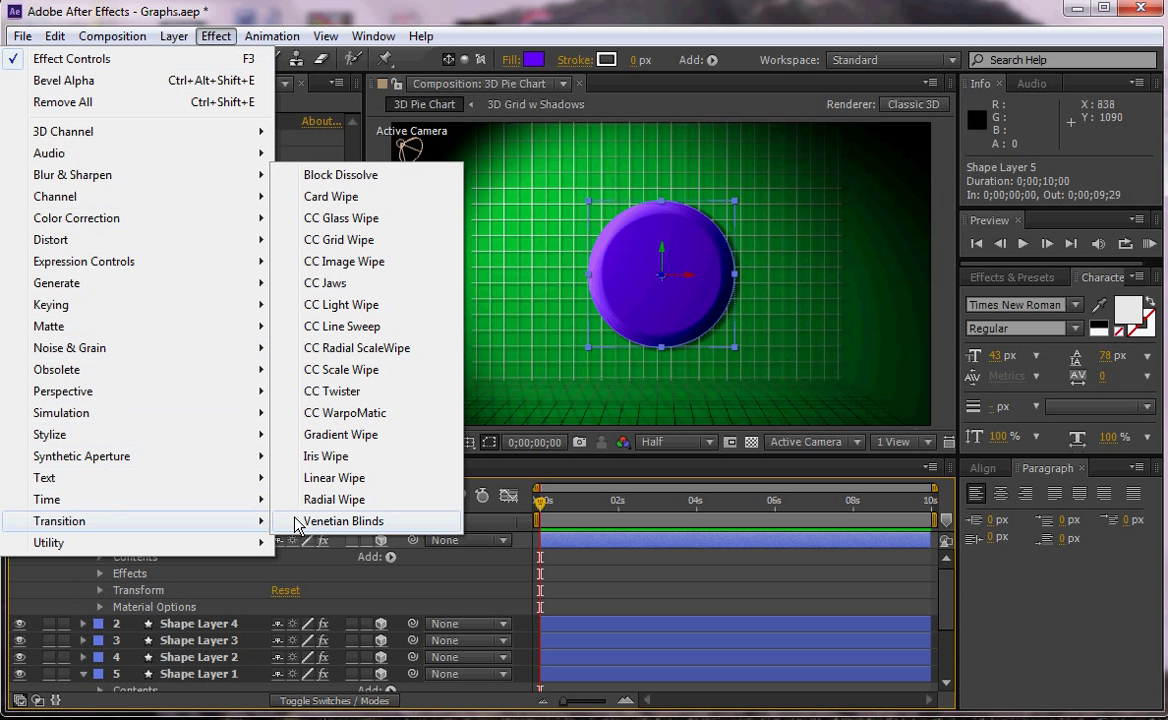
{"action": "left_click", "coordinate": [330, 499]}
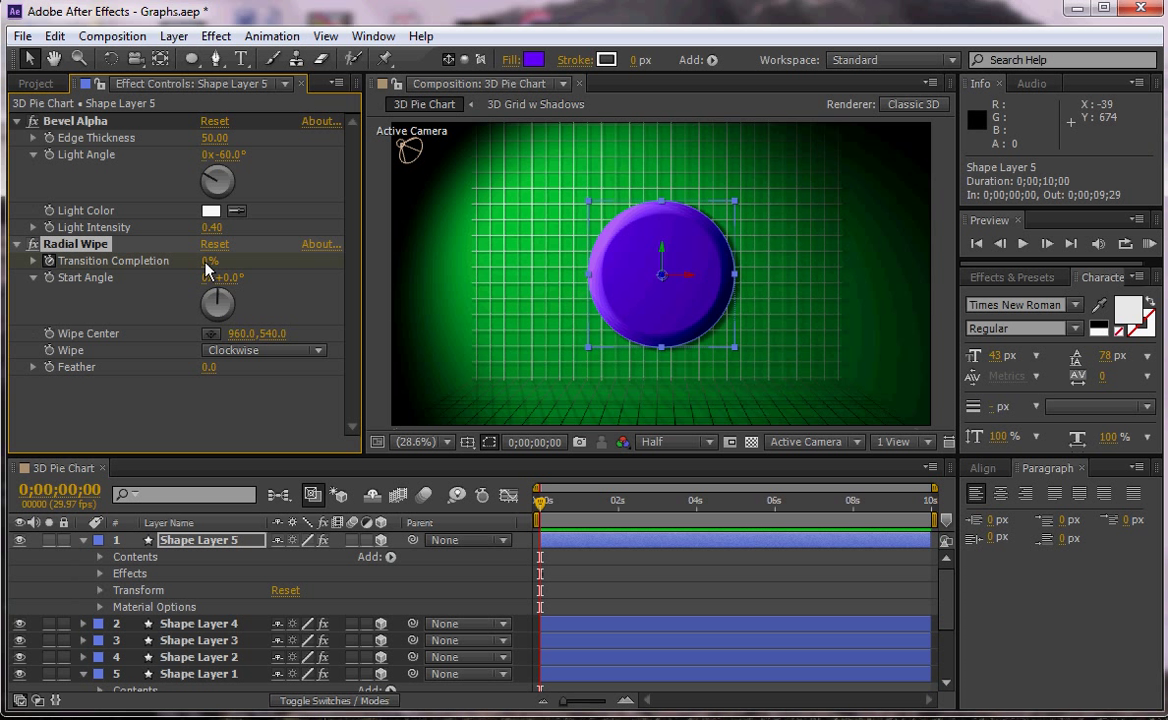
{"action": "left_click_drag", "start_coordinate": [542, 498], "coordinate": [583, 499]}
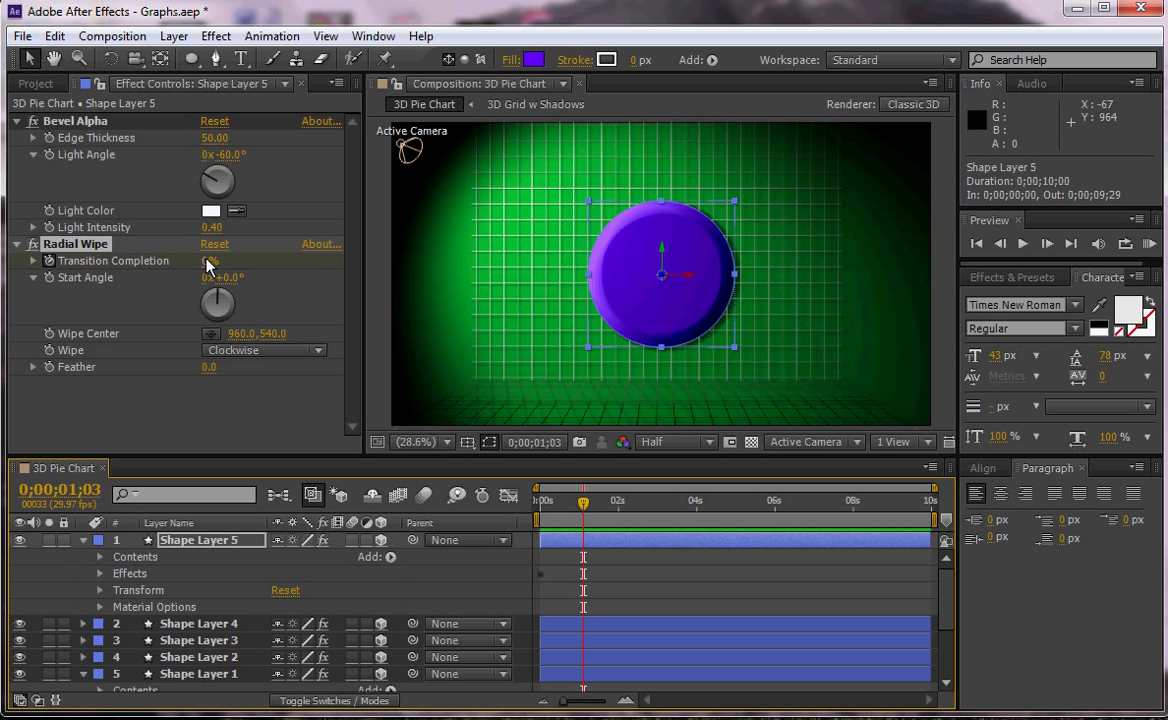
{"action": "left_click_drag", "start_coordinate": [222, 263], "coordinate": [291, 270]}
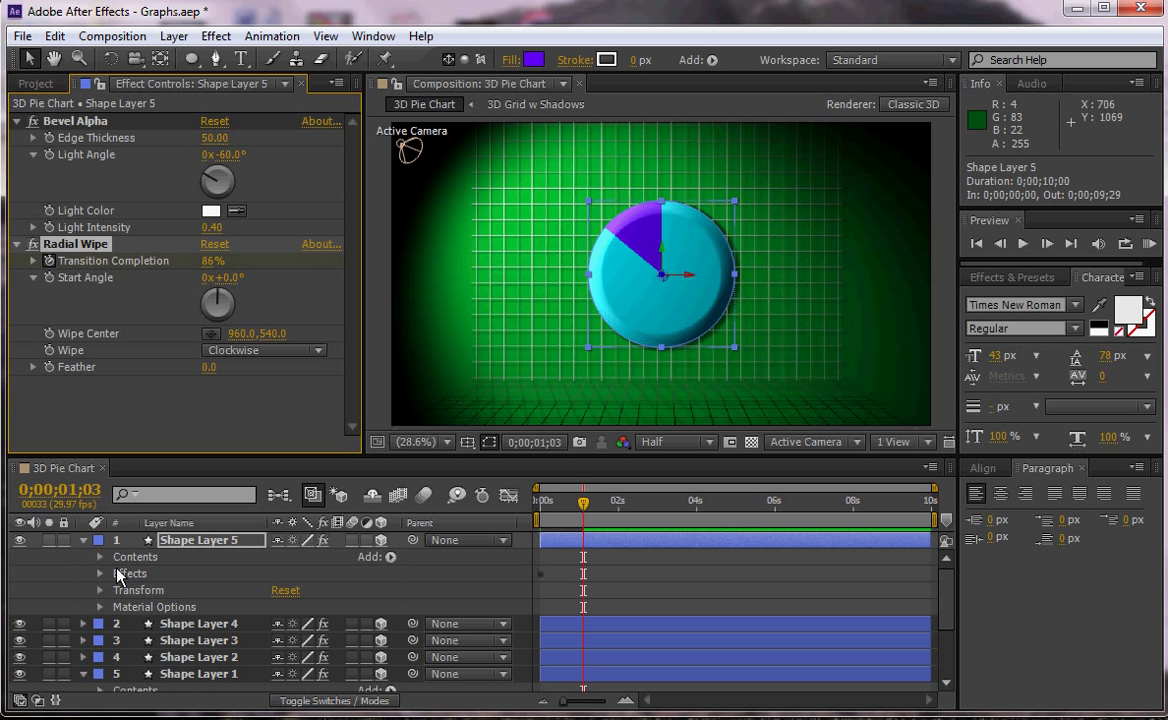
Undo a Radial Wipe mistakenly added again to Shape Layer 5.
{"action": "left_click", "coordinate": [82, 540]}
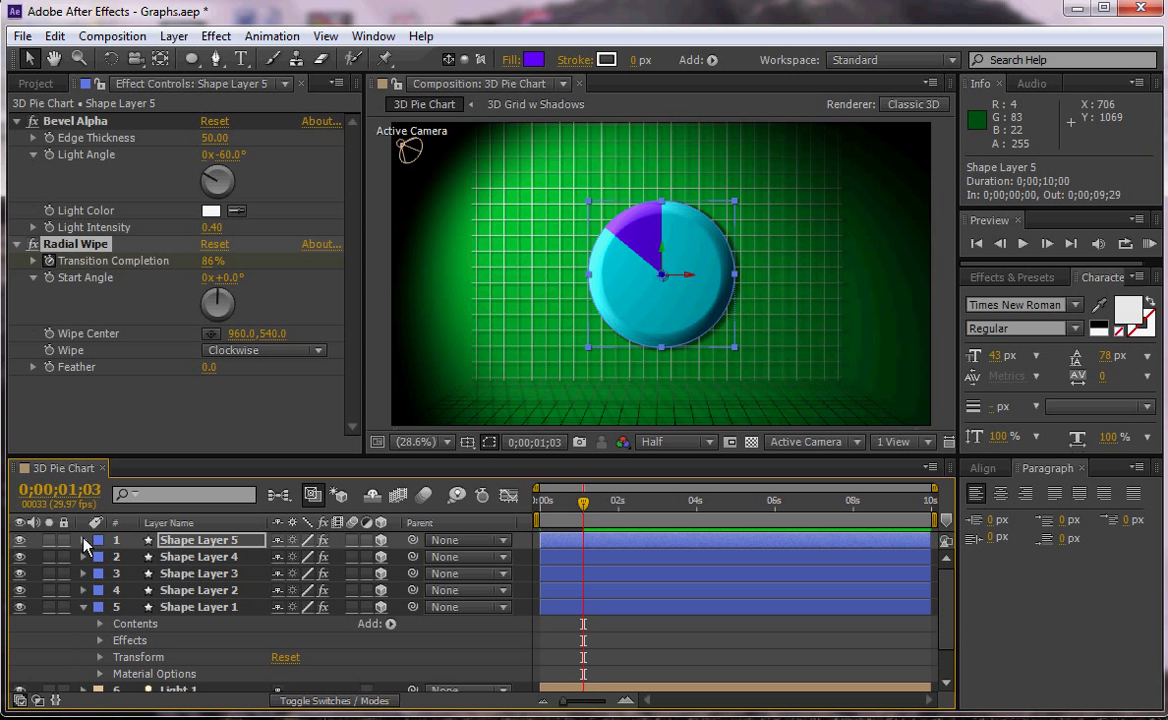
{"action": "left_click", "coordinate": [83, 557]}
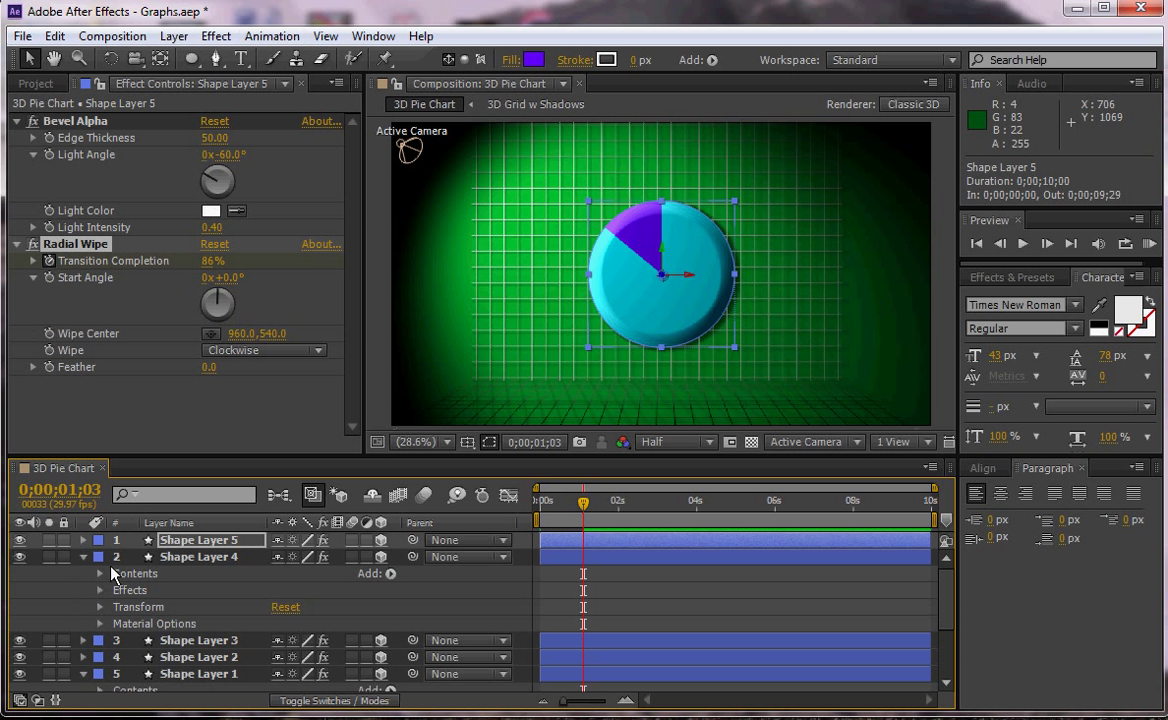
{"action": "left_click", "coordinate": [100, 590]}
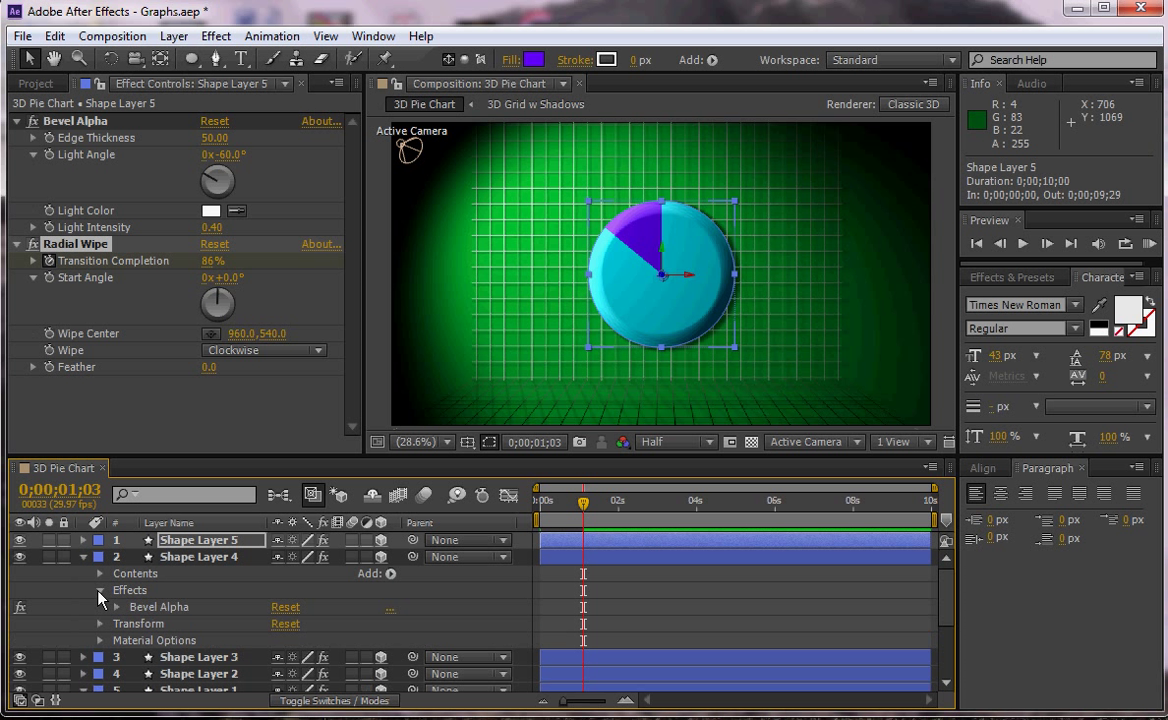
{"action": "left_click", "coordinate": [100, 590]}
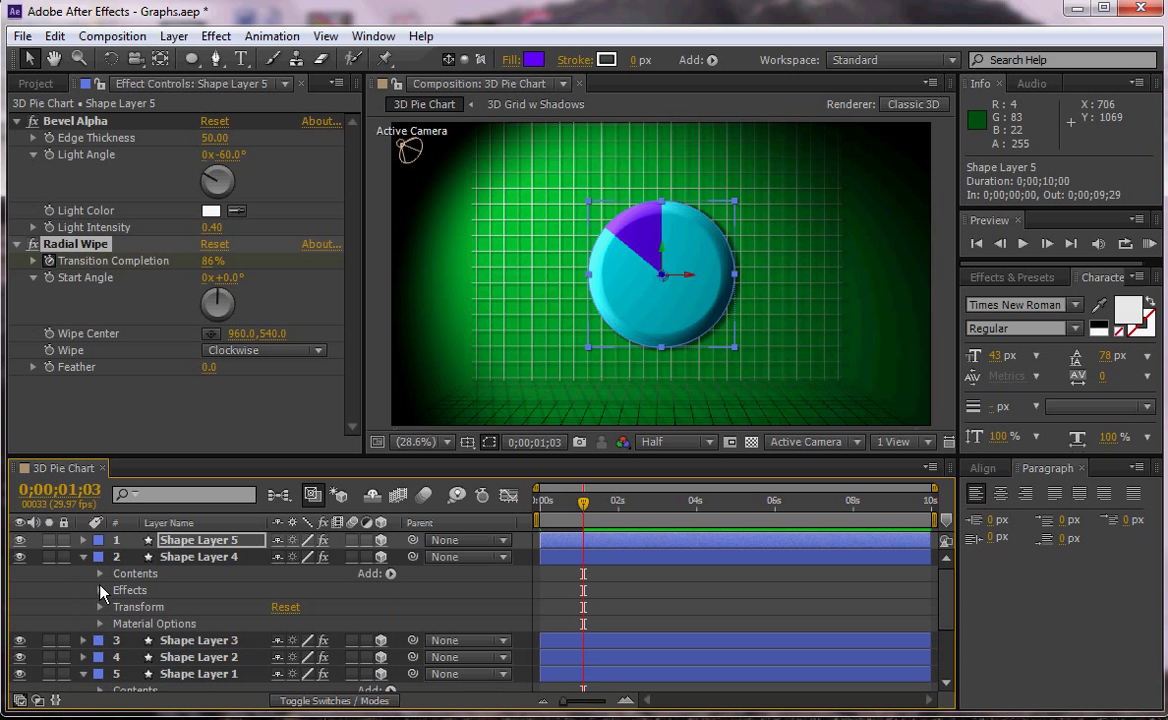
{"action": "left_click", "coordinate": [216, 37]}
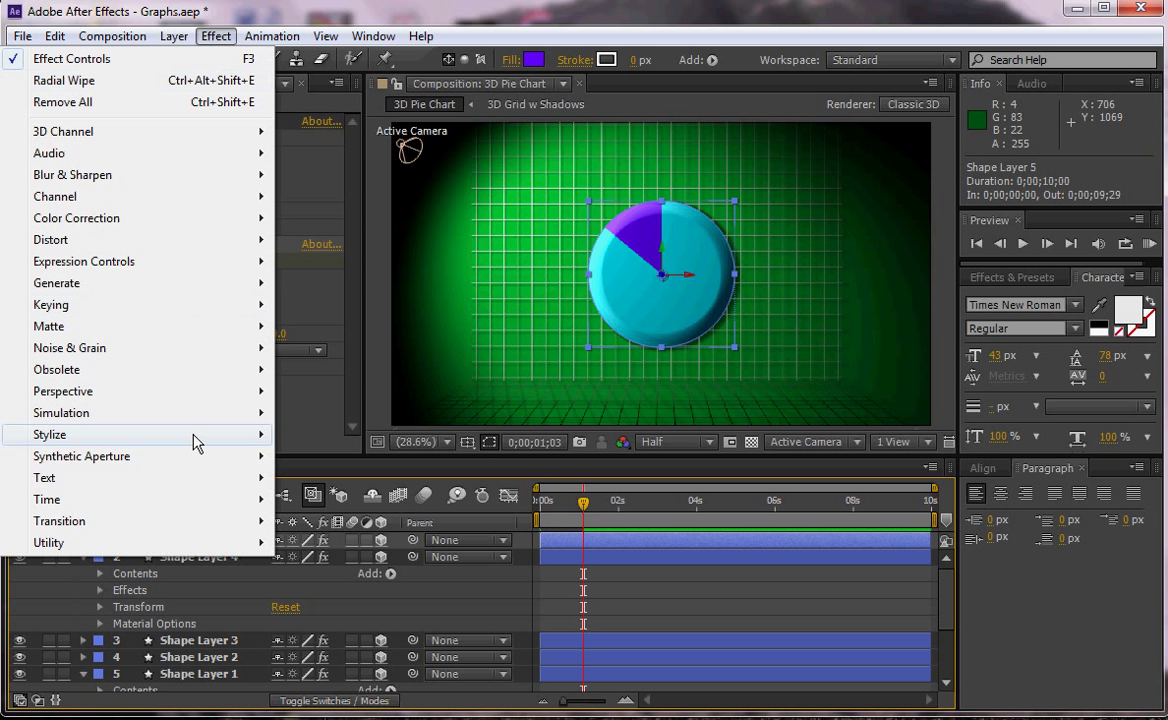
{"action": "mouse_move", "coordinate": [190, 444]}
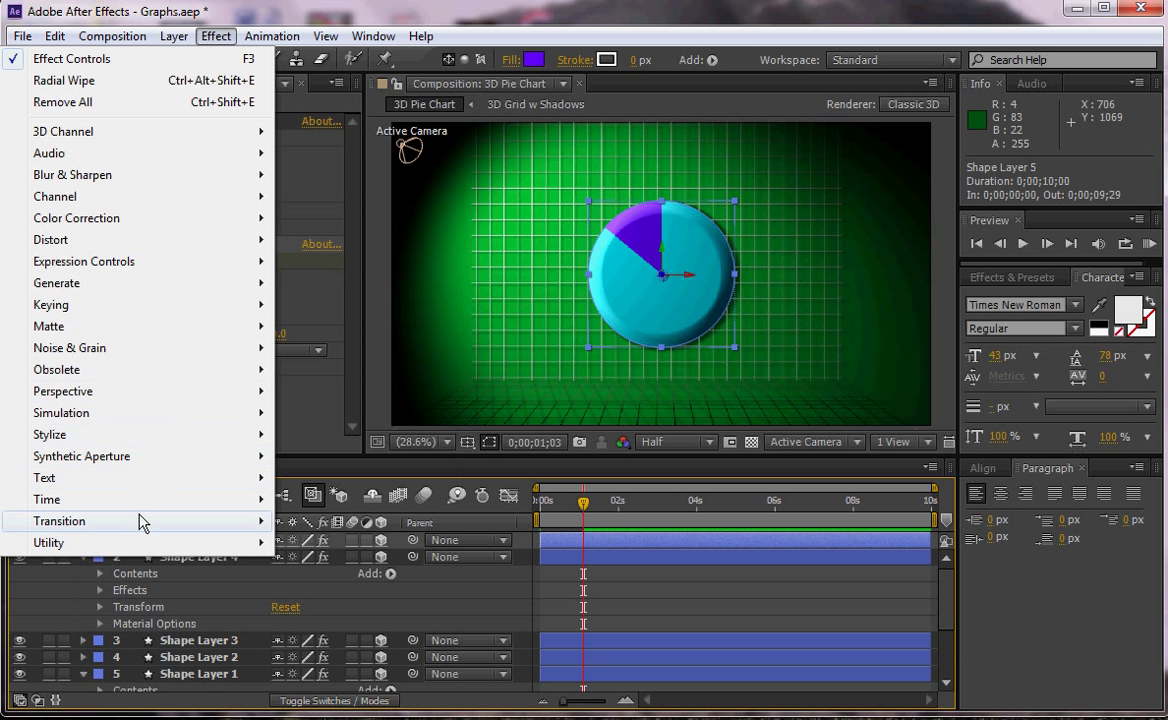
{"action": "left_click", "coordinate": [88, 82]}
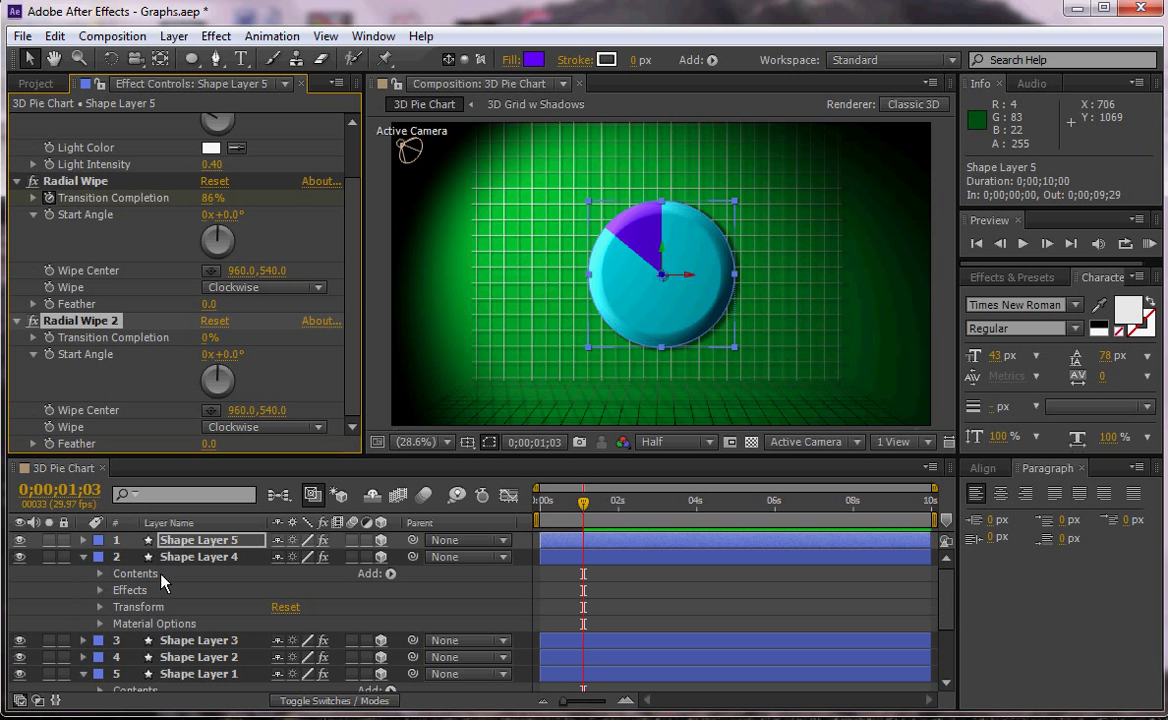
{"action": "key", "text": "ctrl+z"}
Add a keyframed Radial Wipe to cyan Shape Layer 4, reaching 66% at 0;00;02;00.
{"action": "left_click", "coordinate": [197, 558]}
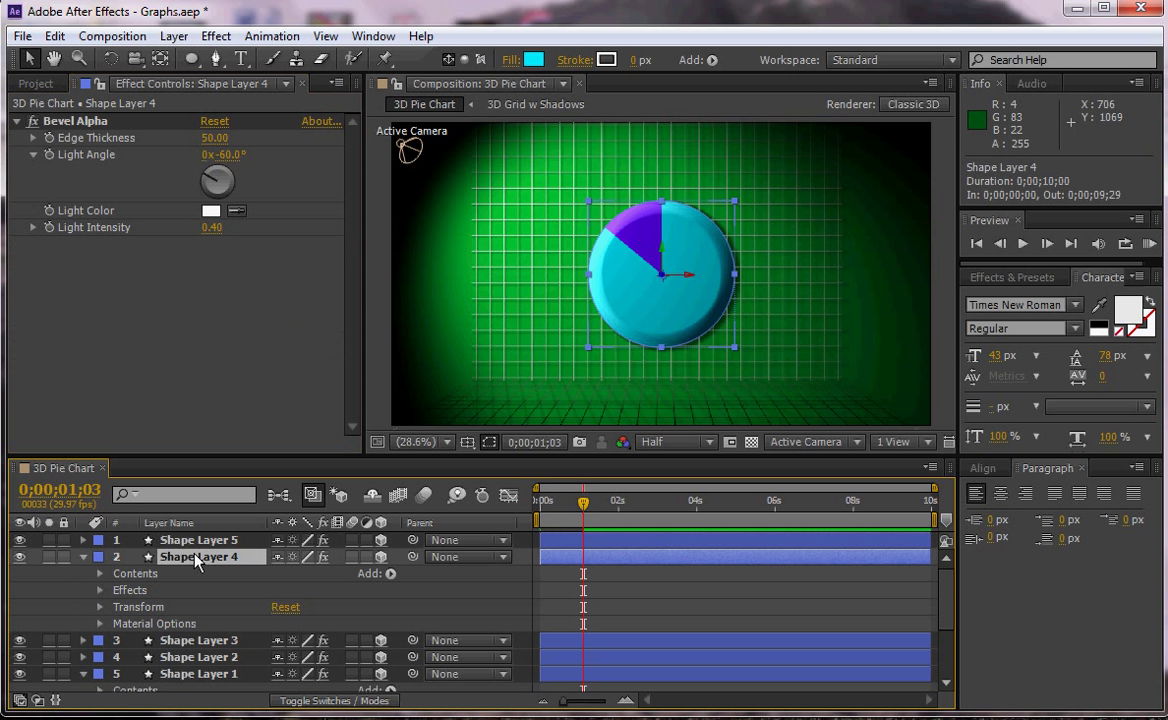
{"action": "left_click", "coordinate": [216, 36]}
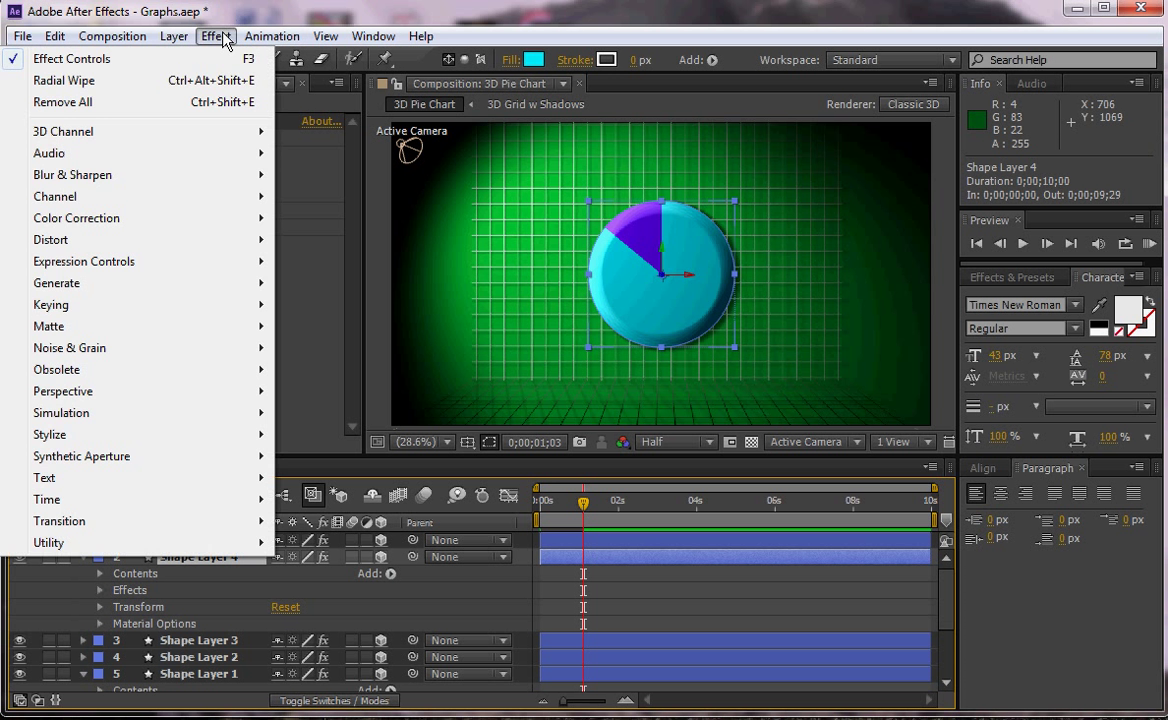
{"action": "left_click", "coordinate": [200, 78]}
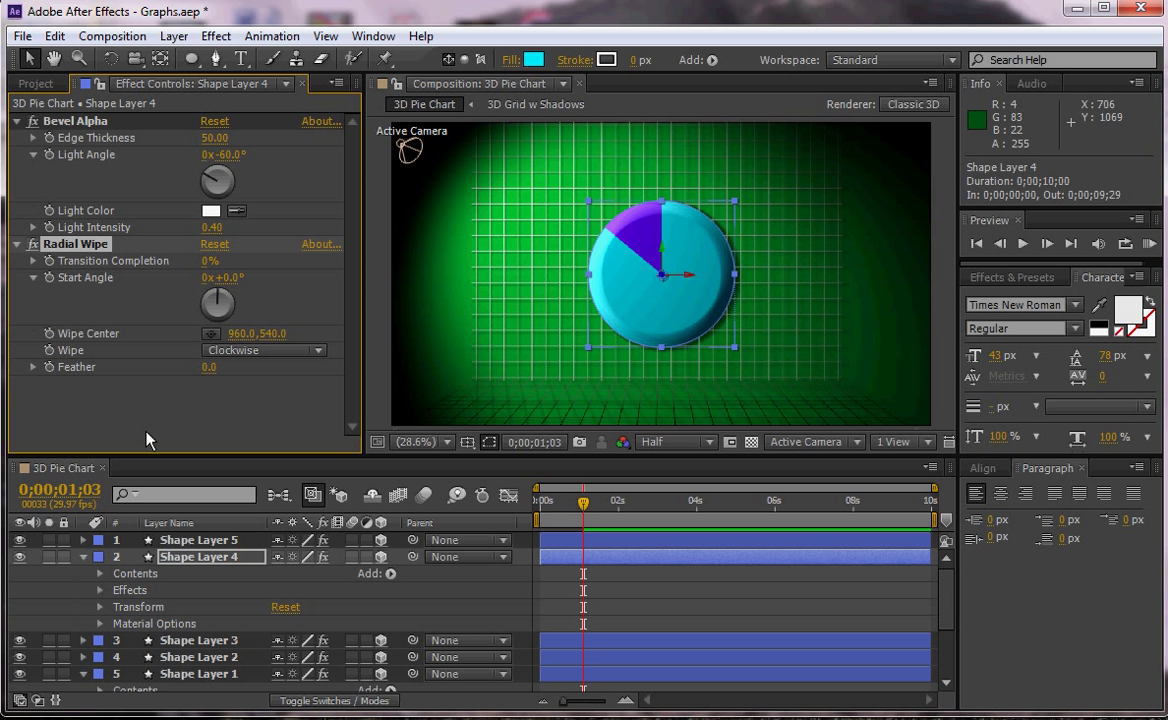
{"action": "left_click", "coordinate": [49, 261]}
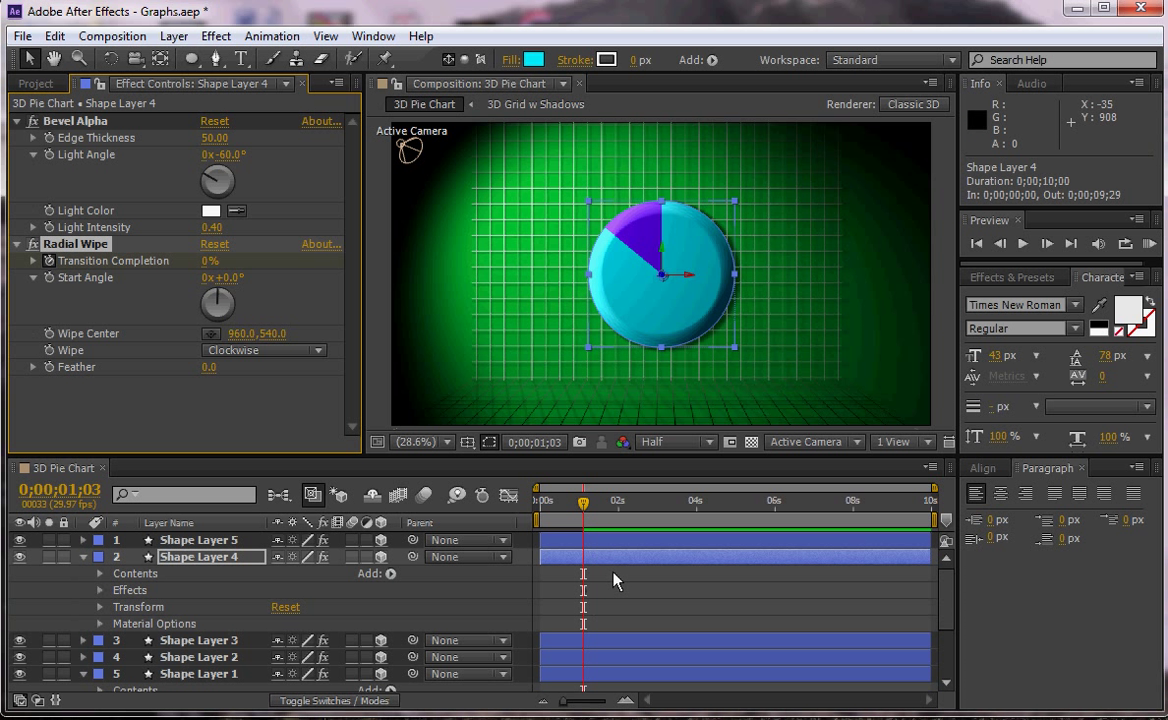
{"action": "left_click_drag", "start_coordinate": [585, 505], "coordinate": [618, 506]}
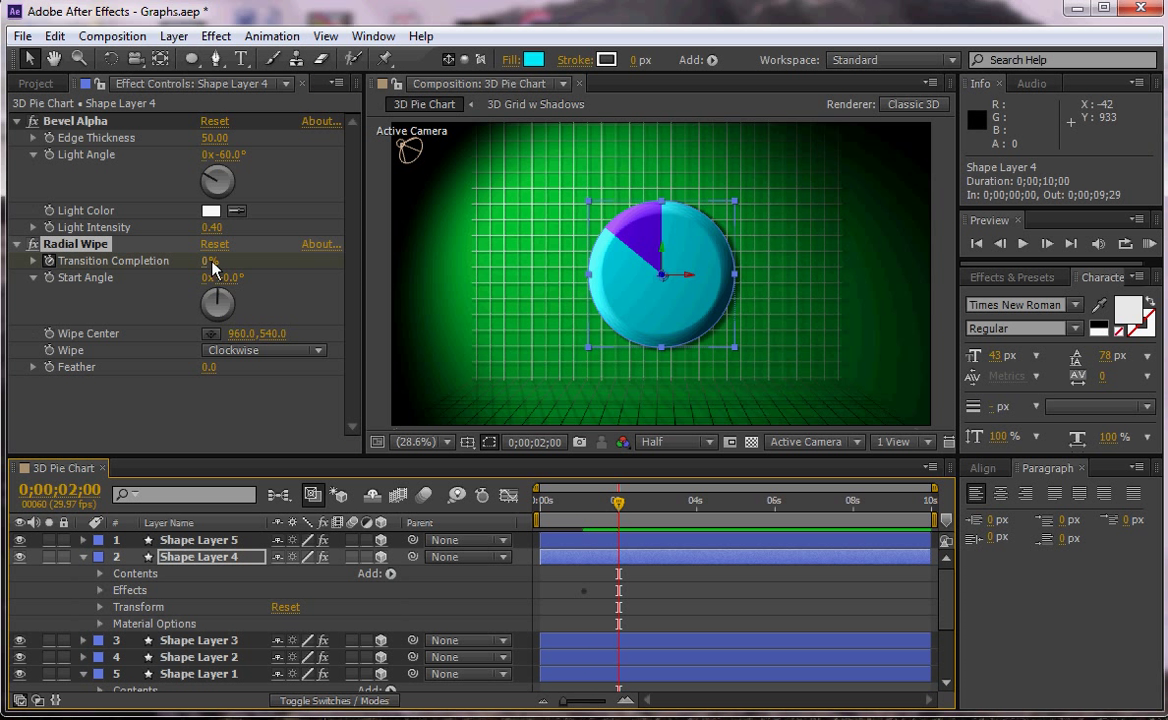
{"action": "left_click_drag", "start_coordinate": [216, 263], "coordinate": [274, 263]}
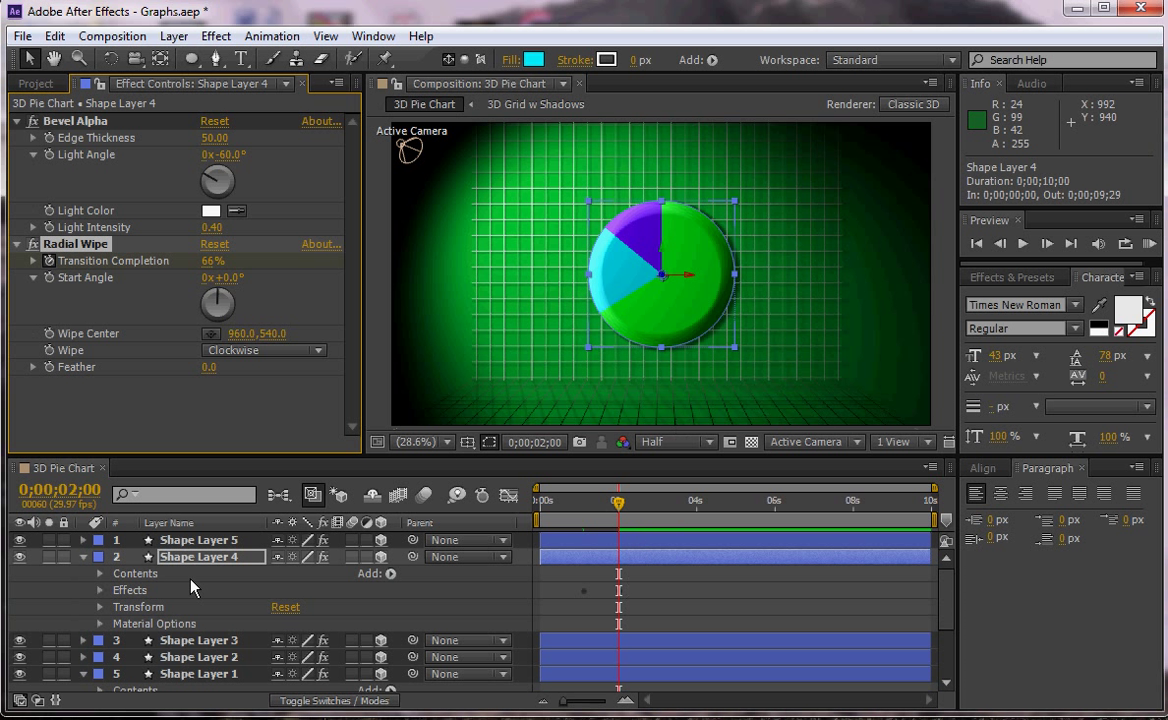
Add a Radial Wipe to green Shape Layer 3 and scrub it at 0;00;03;01 to reveal yellow.
{"action": "left_click", "coordinate": [83, 556]}
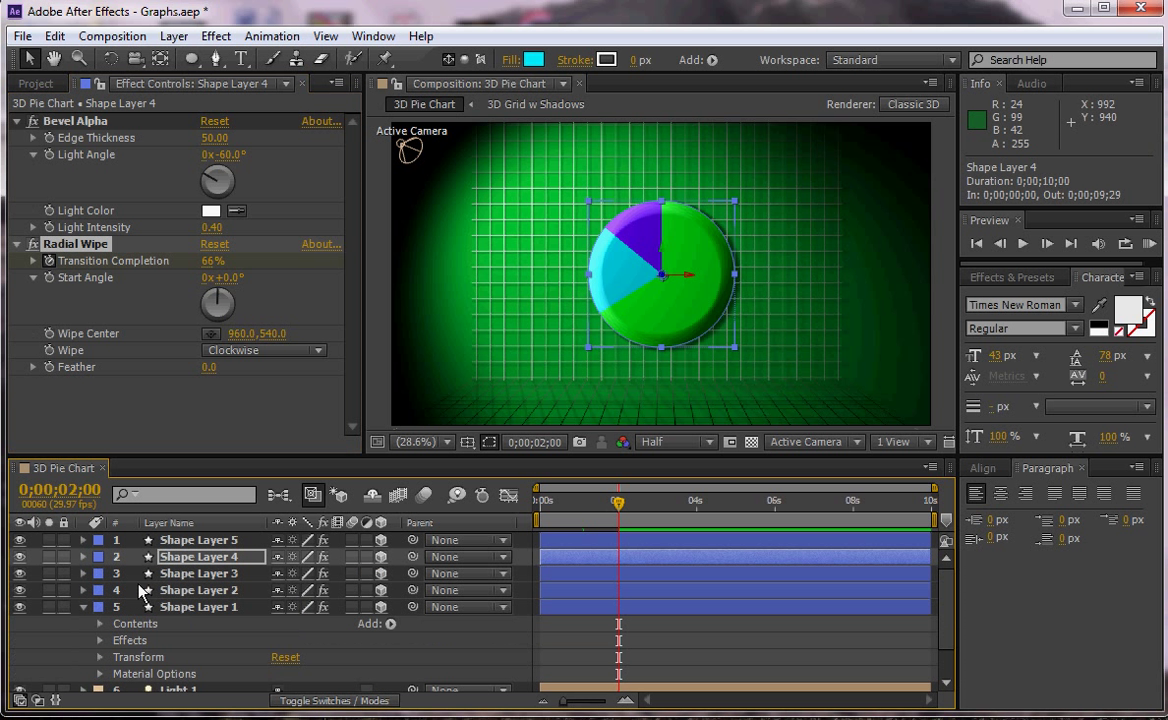
{"action": "left_click", "coordinate": [83, 573]}
{"action": "left_click", "coordinate": [83, 573]}
{"action": "left_click", "coordinate": [175, 573]}
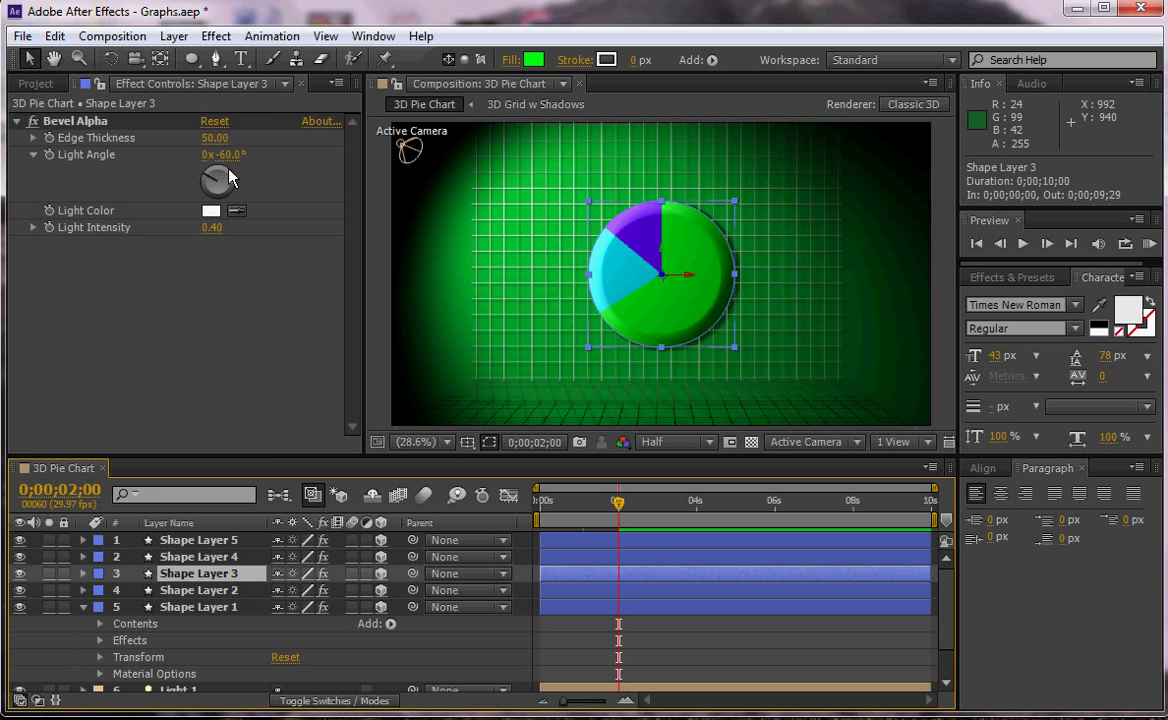
{"action": "left_click", "coordinate": [216, 36]}
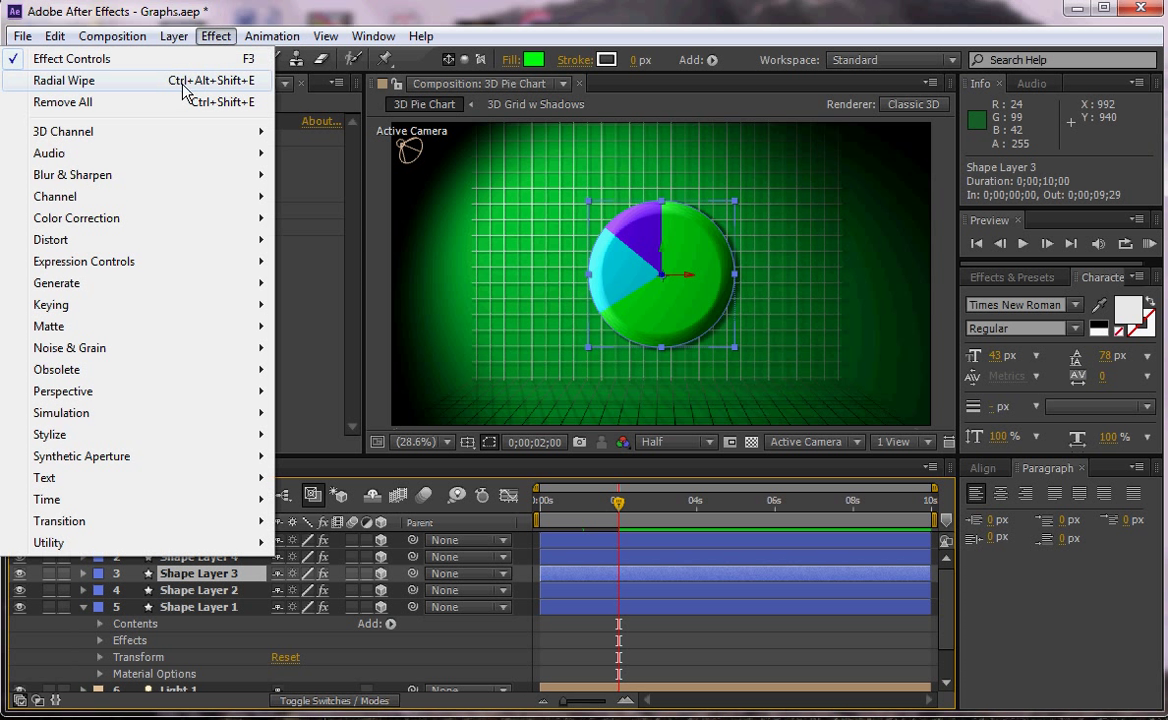
{"action": "left_click", "coordinate": [183, 82]}
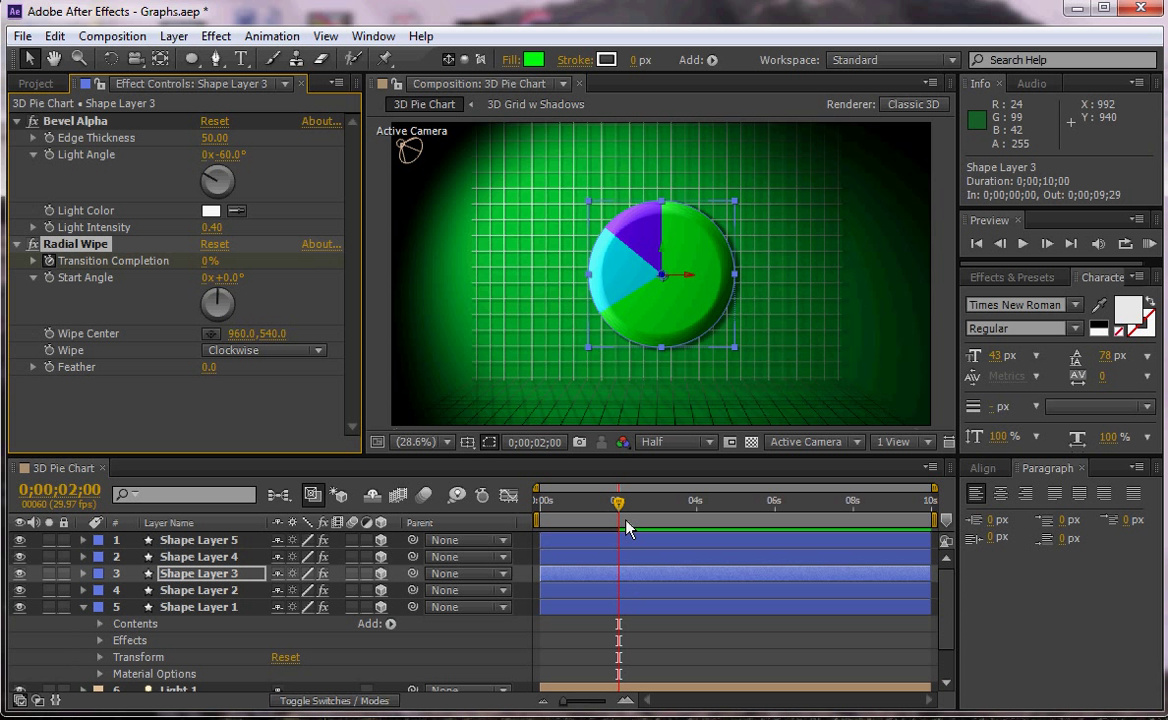
{"action": "left_click_drag", "start_coordinate": [617, 508], "coordinate": [658, 508]}
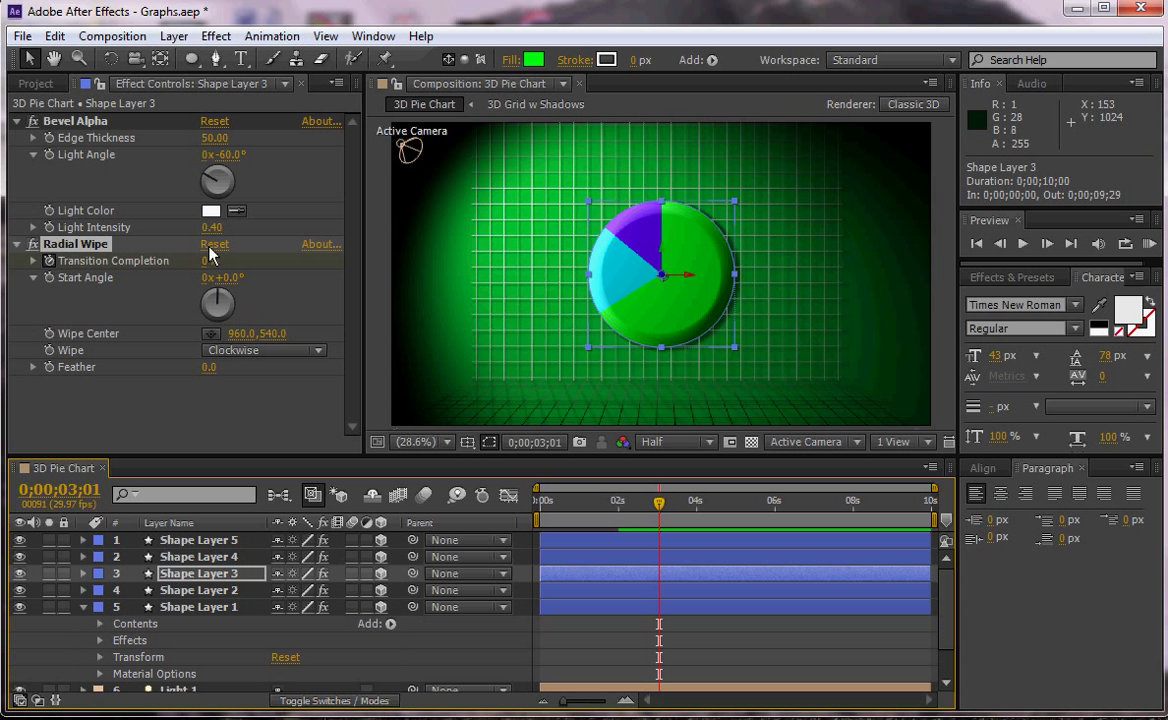
{"action": "left_click_drag", "start_coordinate": [205, 261], "coordinate": [242, 263]}
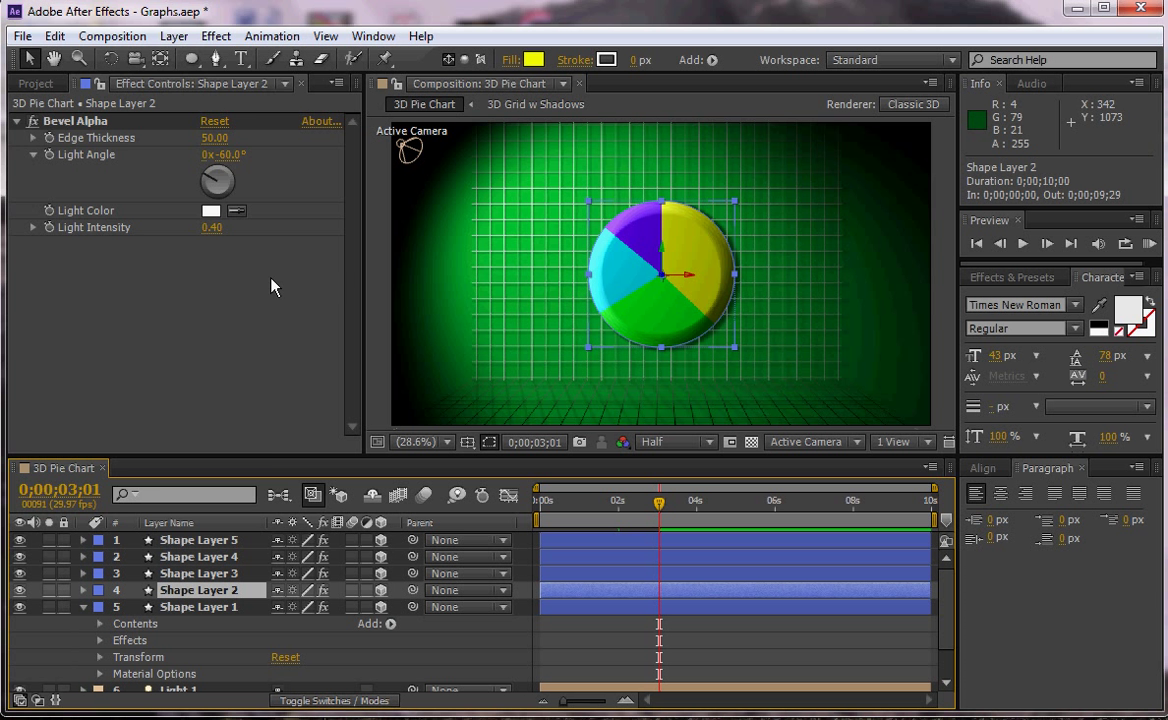
Add a Radial Wipe to yellow Shape Layer 2, keyframe Transition Completion, and scrub to 28%.
{"action": "left_click", "coordinate": [216, 36]}
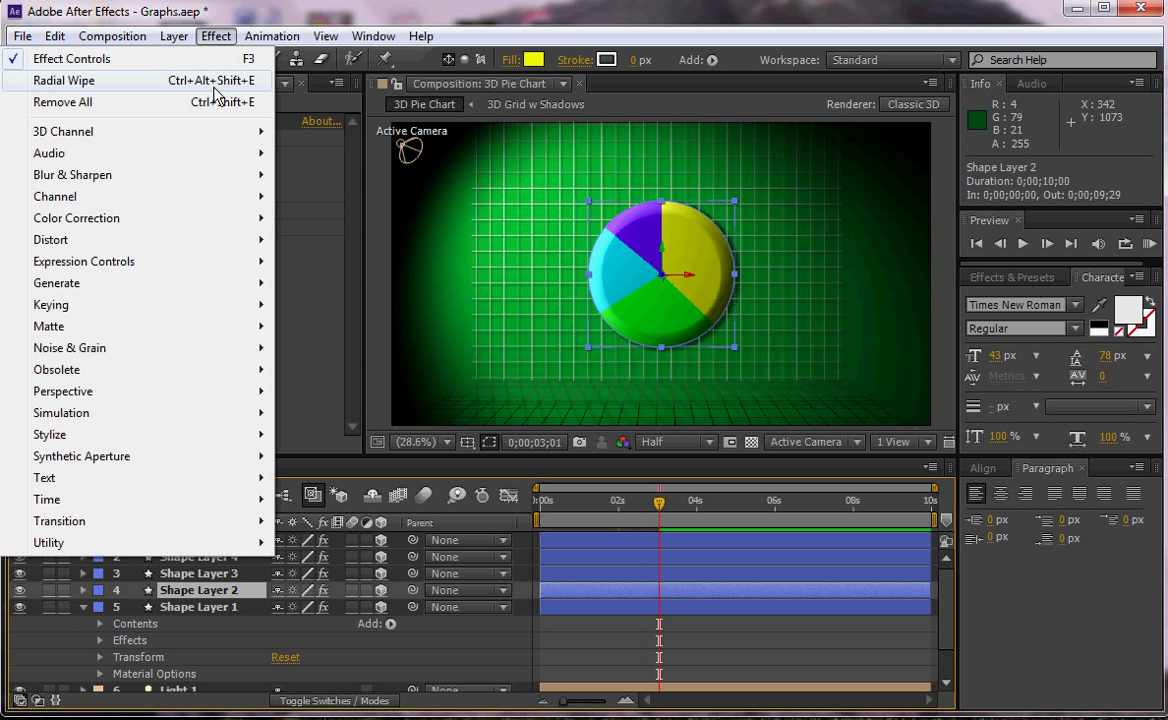
{"action": "left_click", "coordinate": [216, 85]}
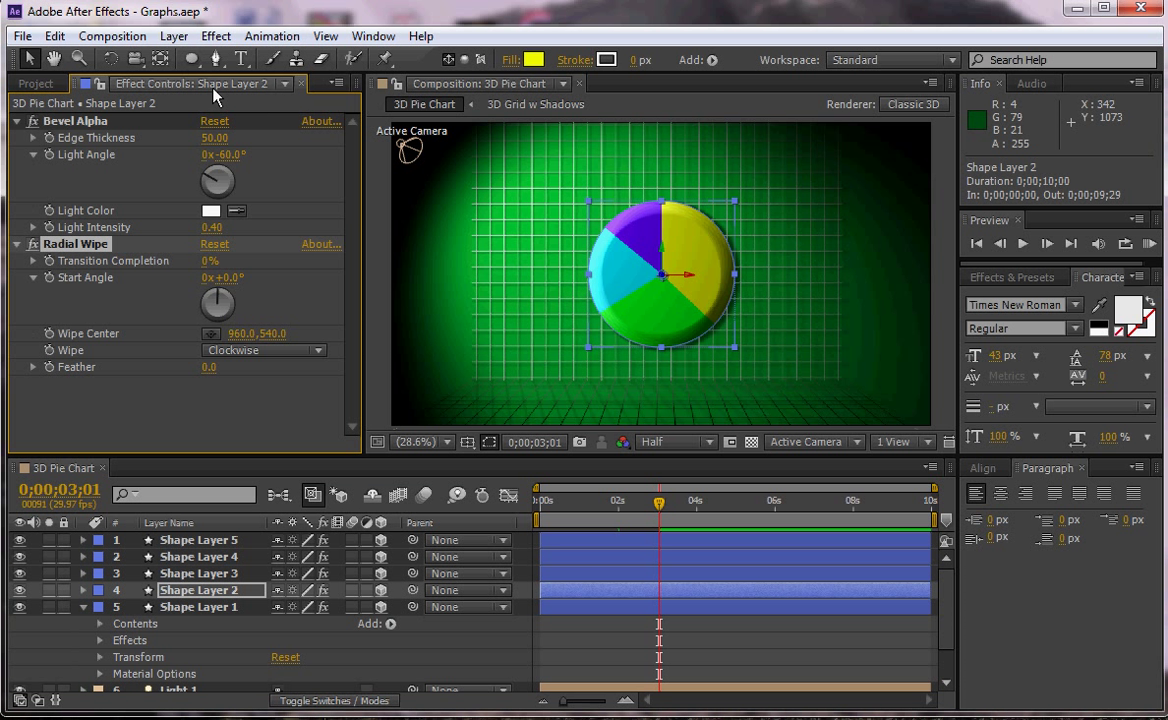
{"action": "left_click", "coordinate": [49, 260]}
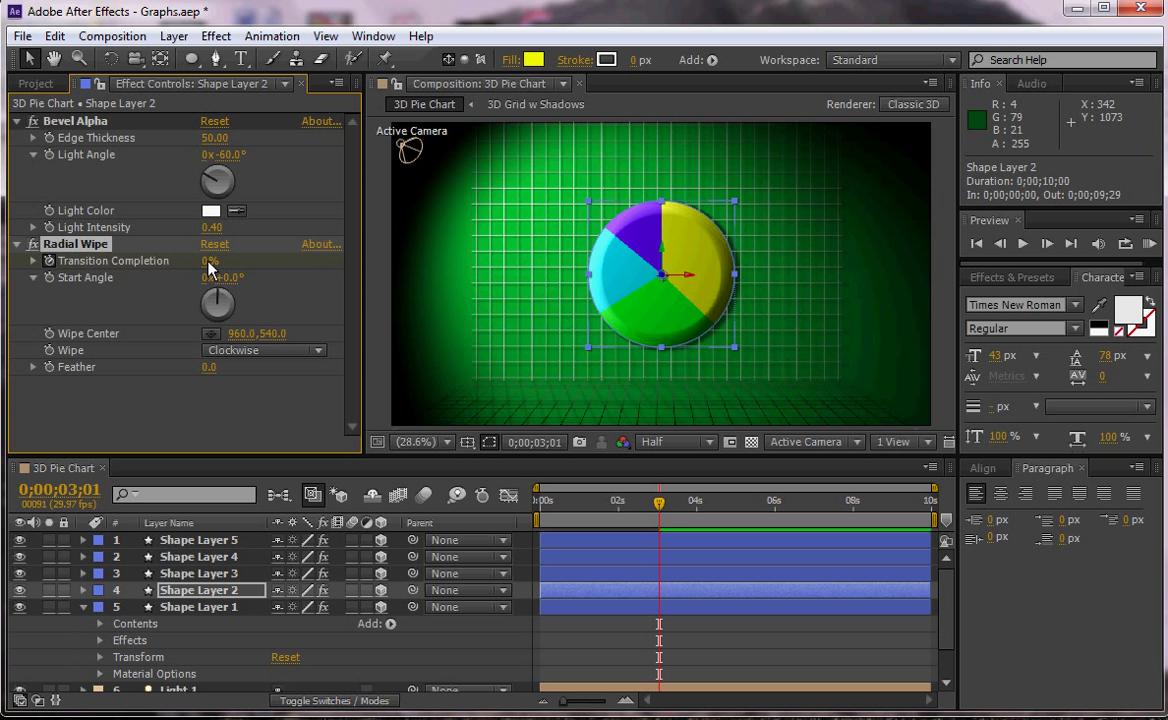
{"action": "left_click_drag", "start_coordinate": [211, 261], "coordinate": [228, 262]}
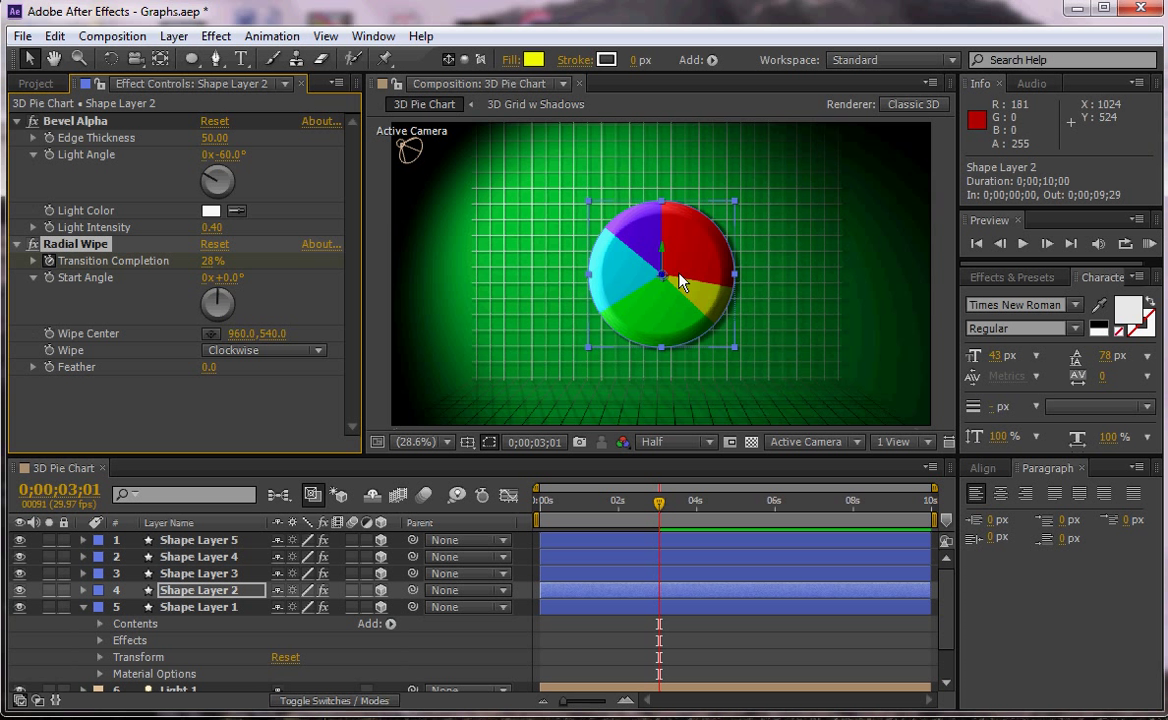
Create a 'Rollins' text layer and drag it just above the pie.
{"action": "left_click", "coordinate": [239, 59]}
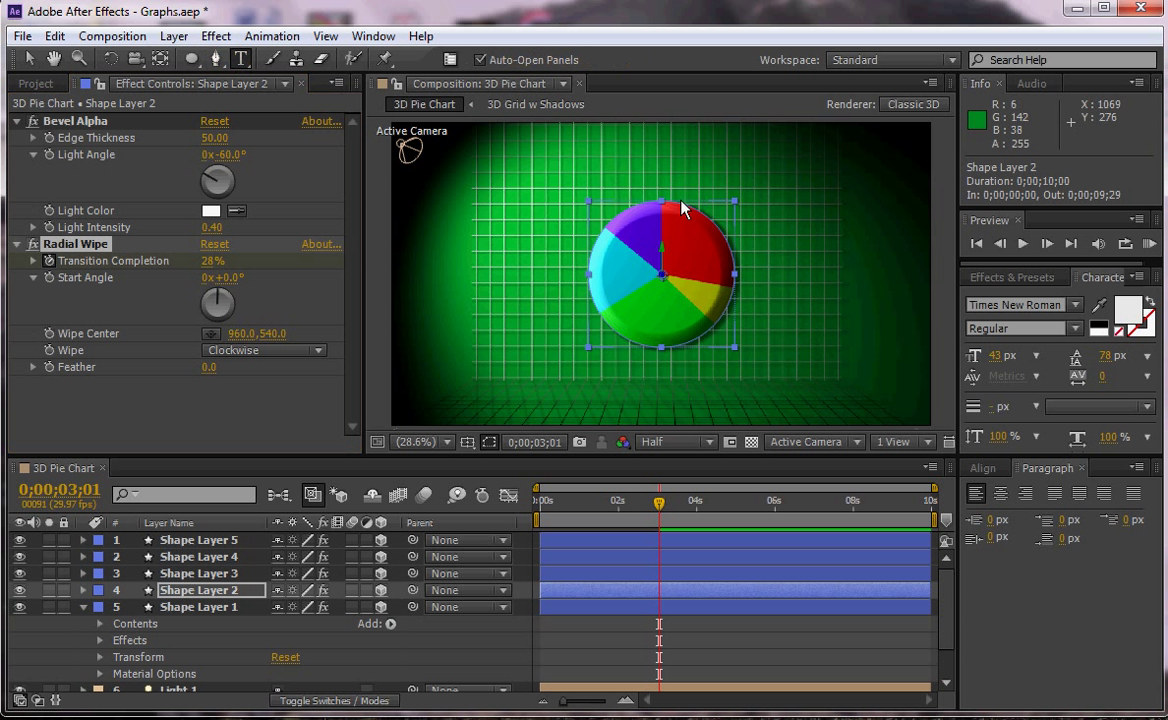
{"action": "left_click", "coordinate": [574, 198]}
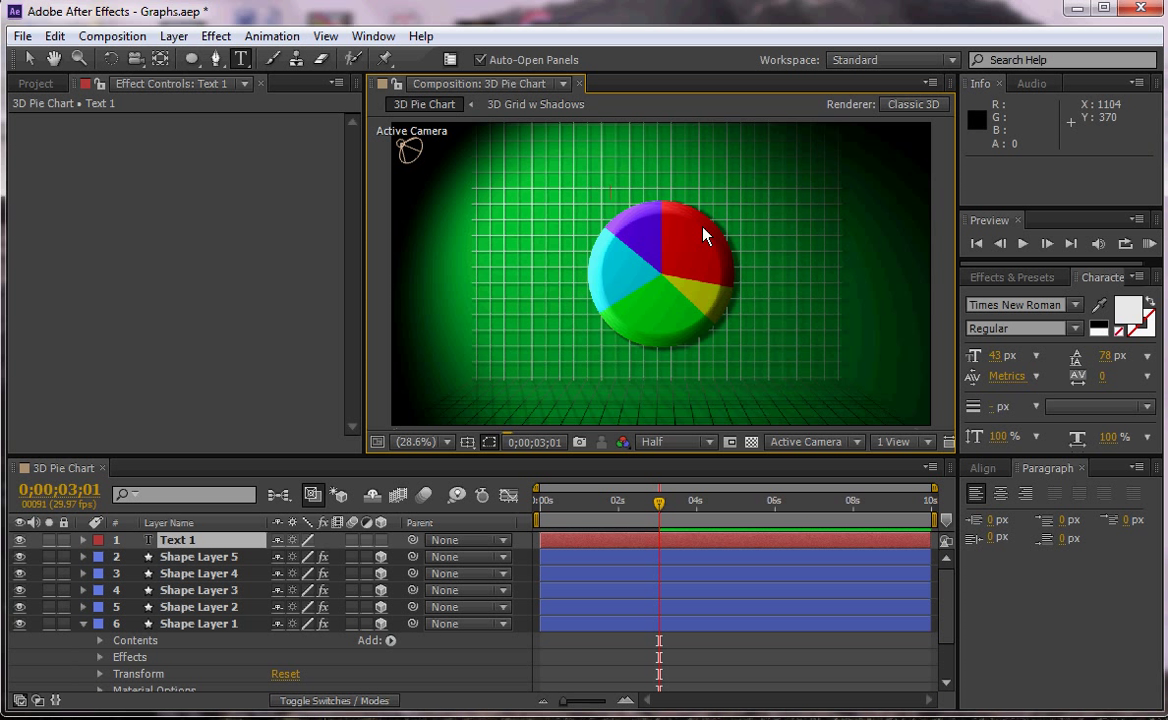
{"action": "type", "text": "Rollins"}
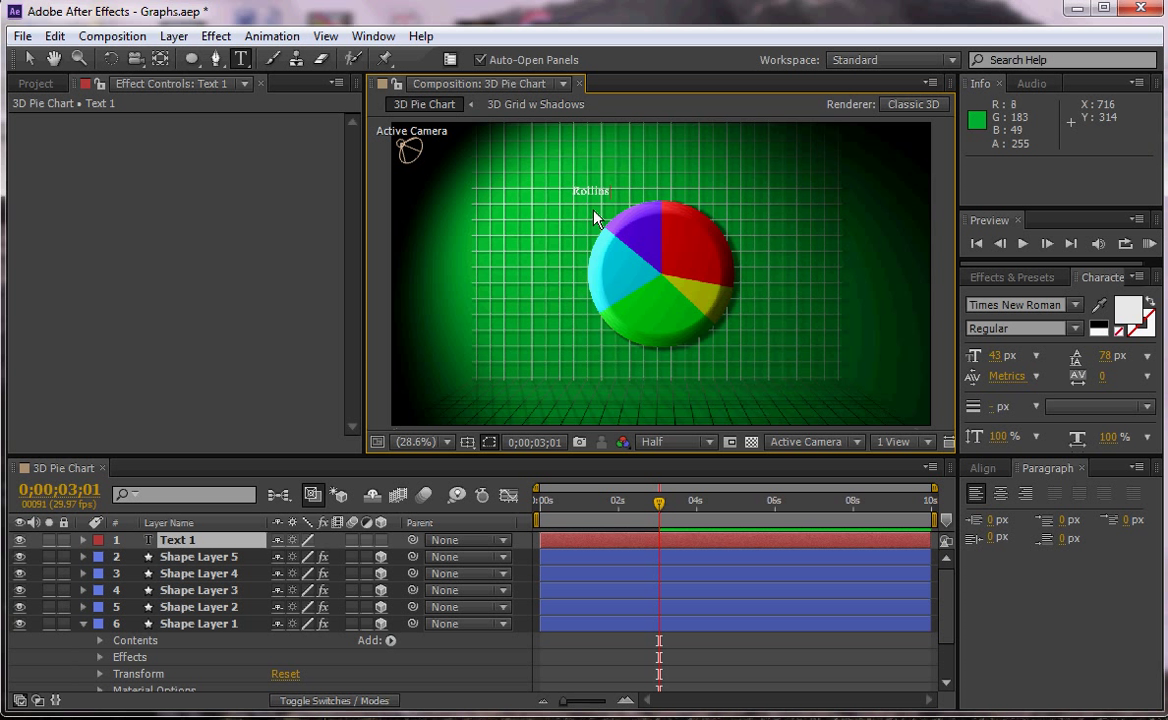
{"action": "left_click_drag", "start_coordinate": [592, 194], "coordinate": [600, 197]}
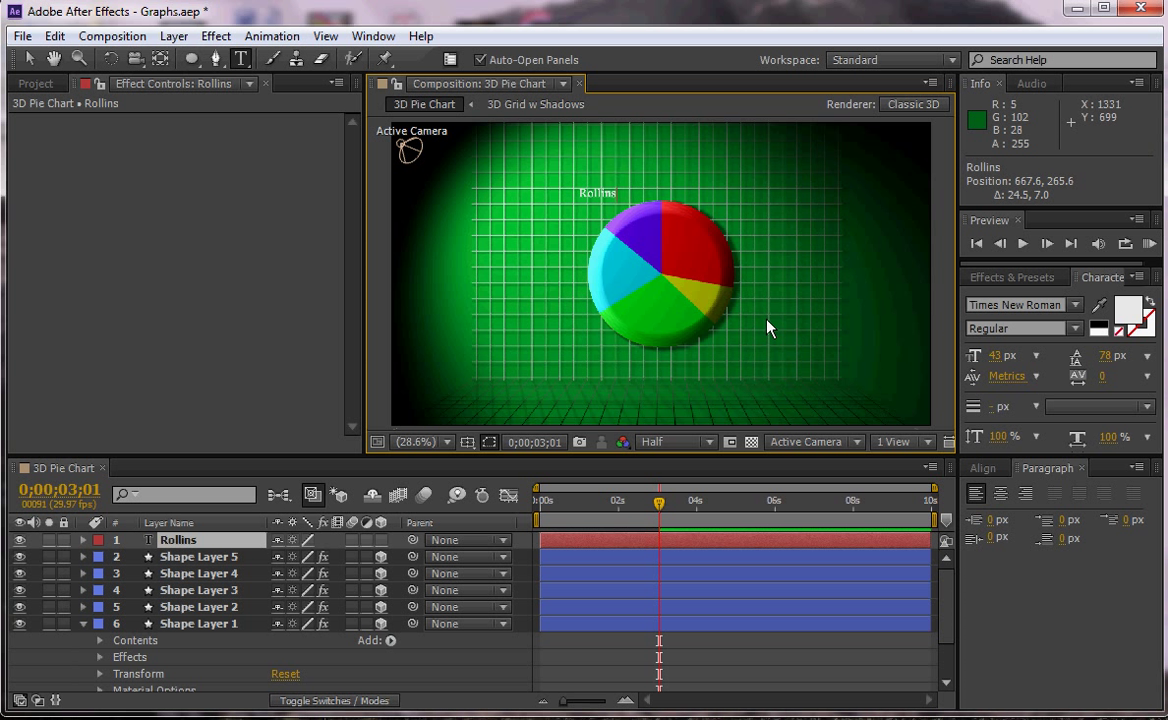
Select Shape Layers 1–5 and tilt them back to -21° X Rotation.
{"action": "left_click", "coordinate": [226, 560]}
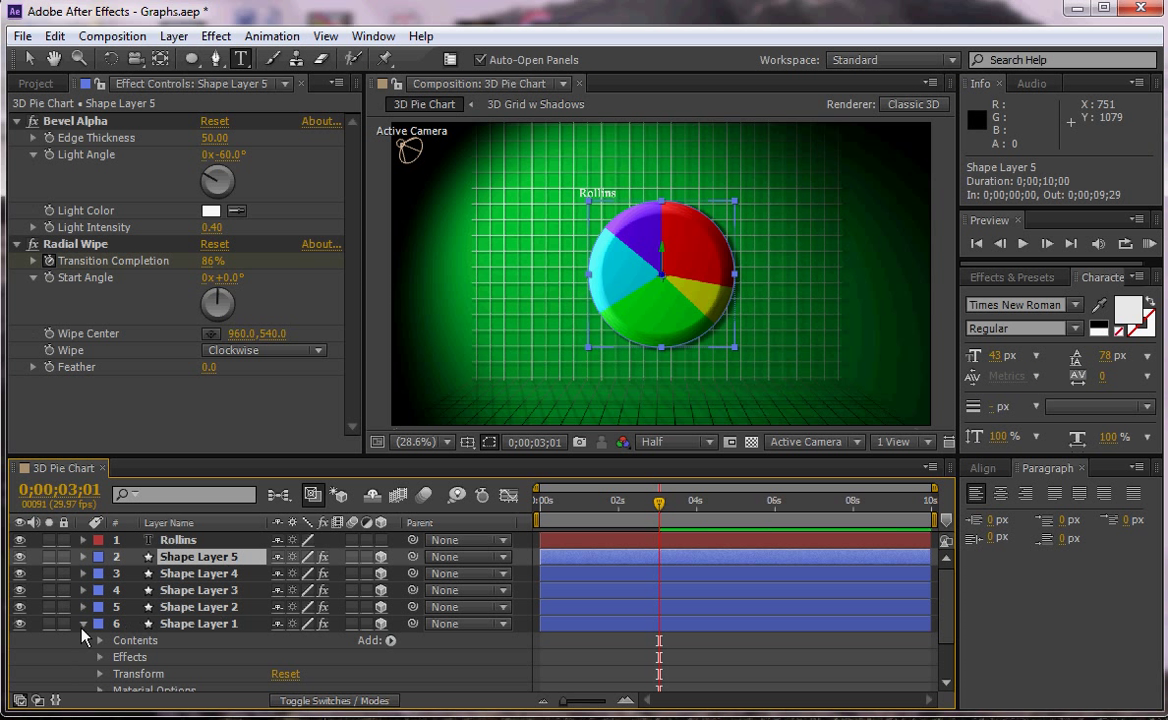
{"action": "key", "text": "Tab"}
{"action": "left_click", "coordinate": [82, 628]}
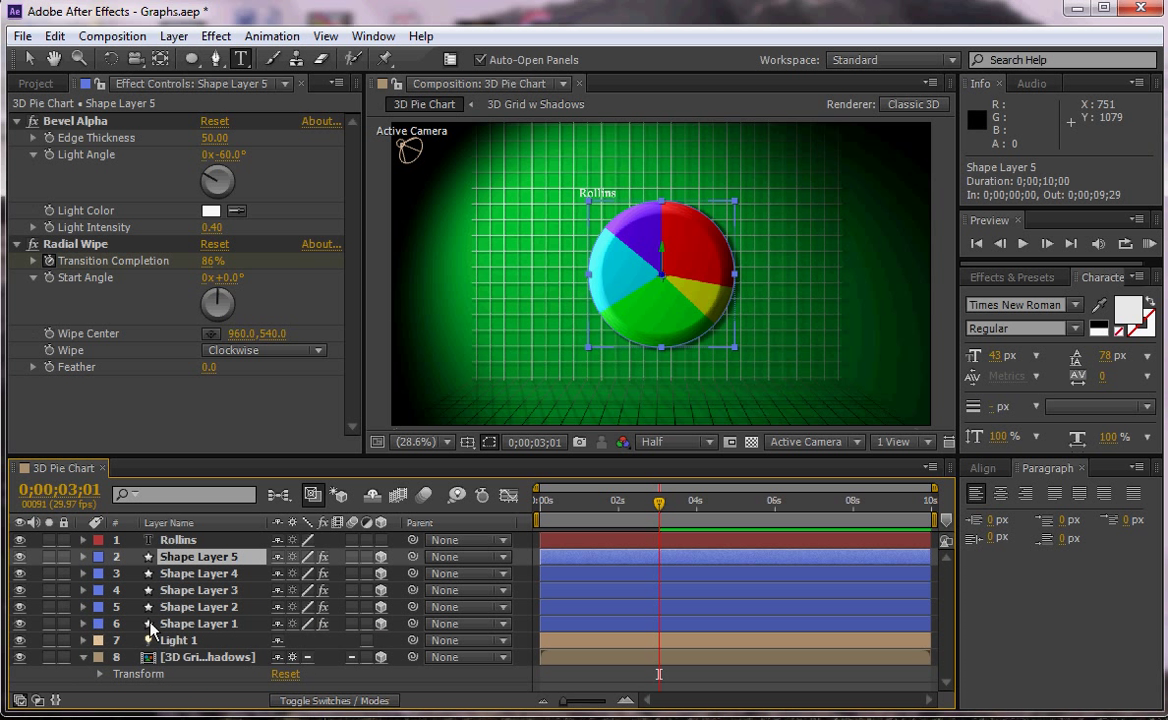
{"action": "left_click", "coordinate": [150, 578], "text": "shift"}
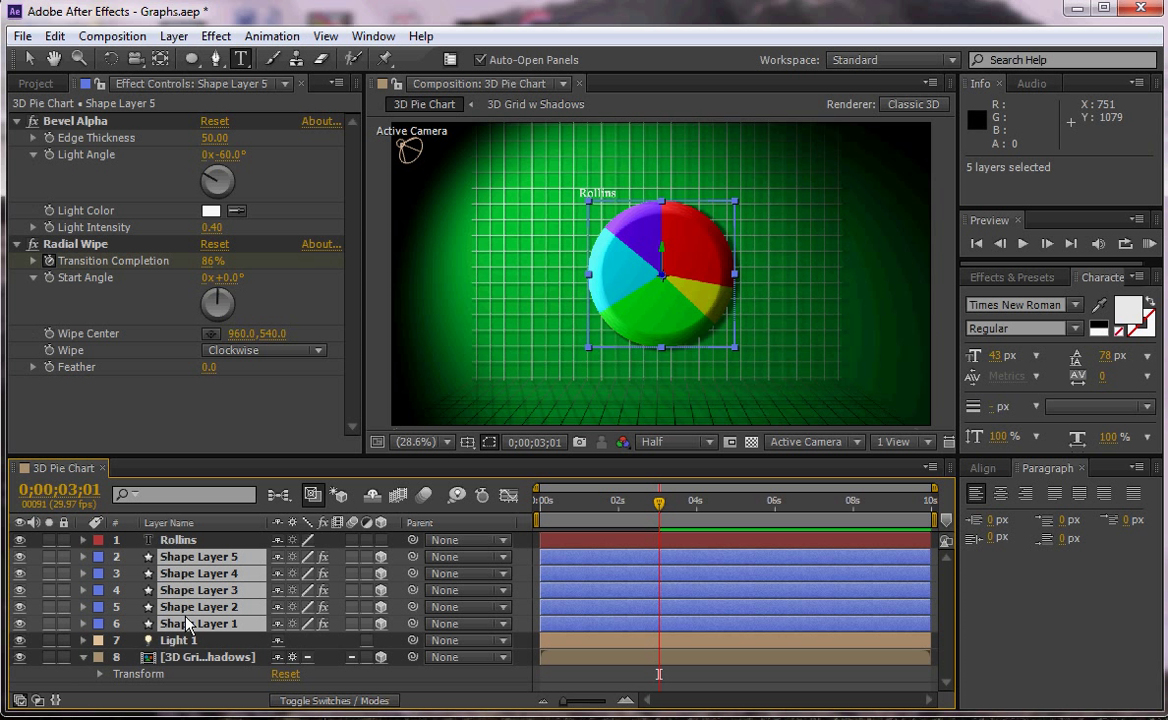
{"action": "key", "text": "r"}
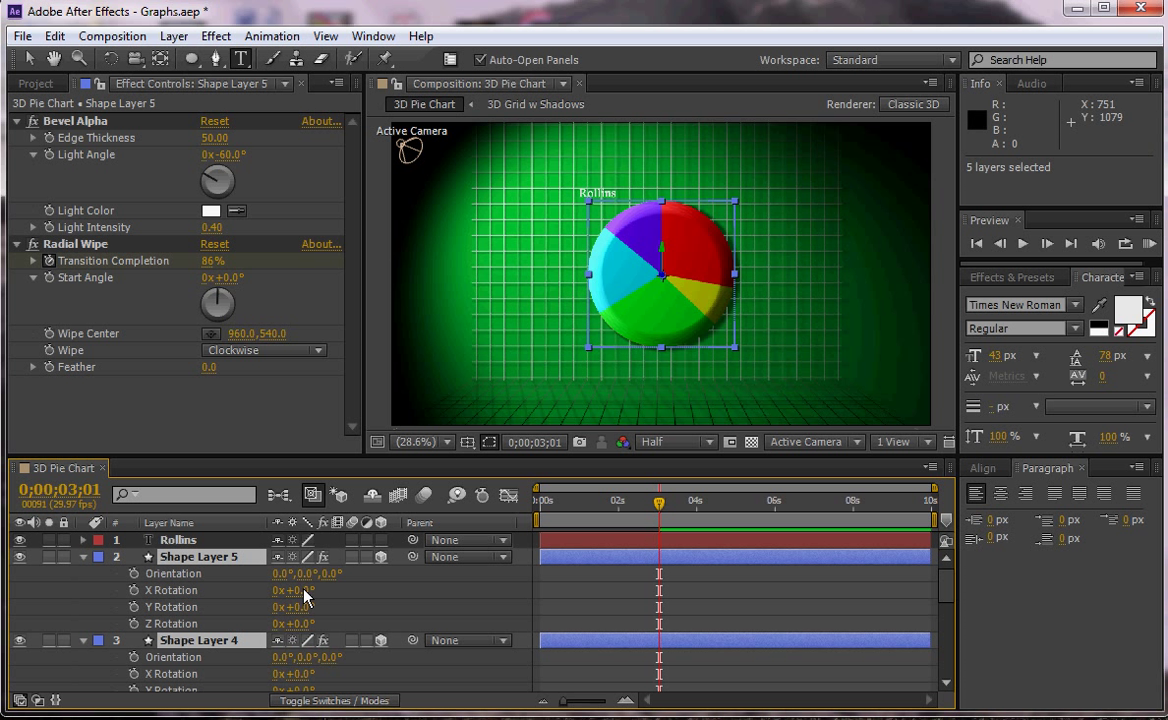
{"action": "left_click_drag", "start_coordinate": [306, 597], "coordinate": [287, 600]}
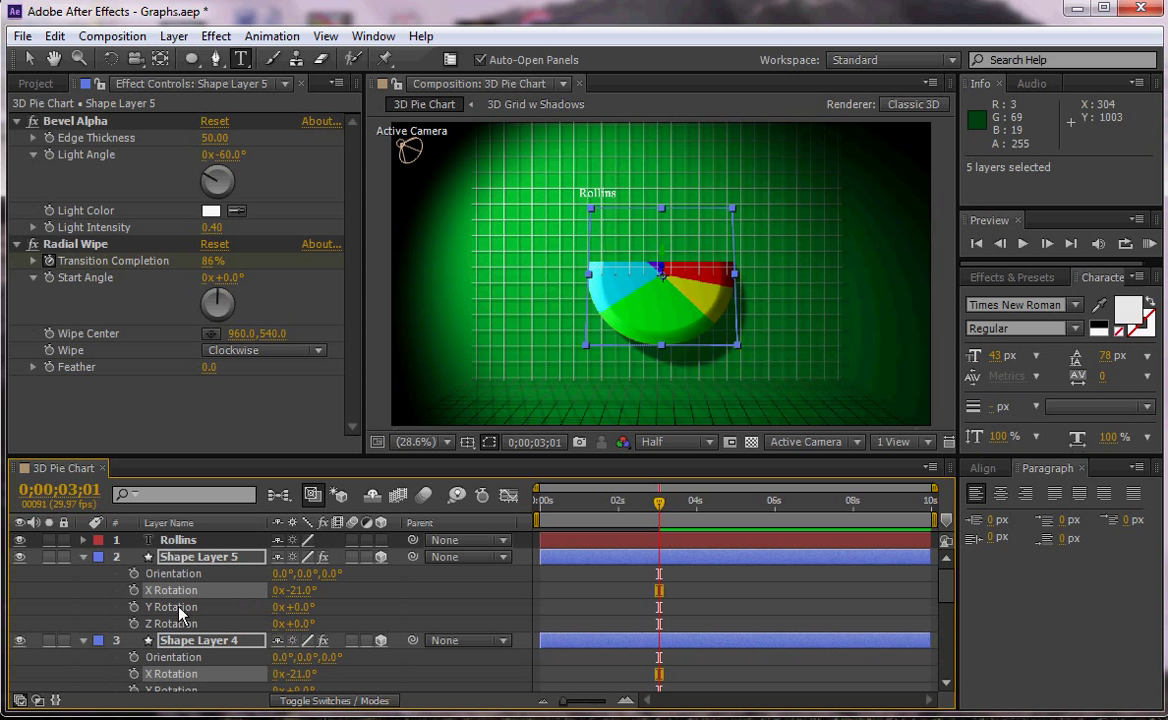
{"action": "key", "text": "r"}
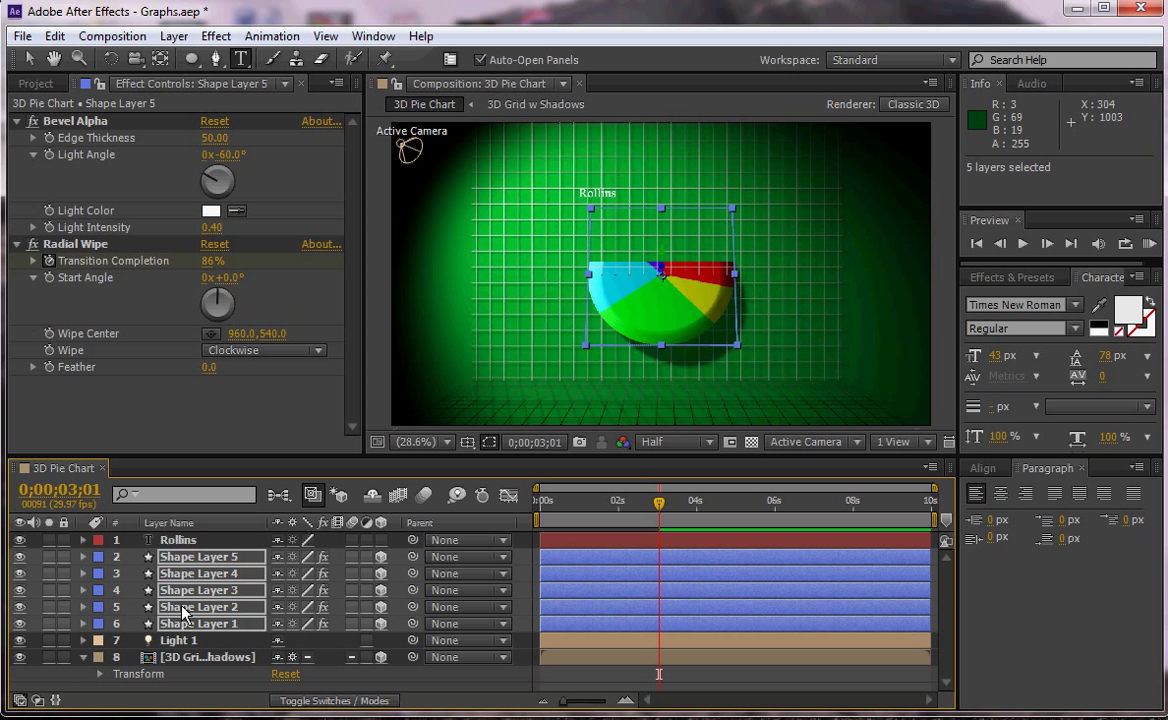
Adjust the slices' Position Z depth, then scrub back in time to preview the radial wipe.
{"action": "key", "text": "p"}
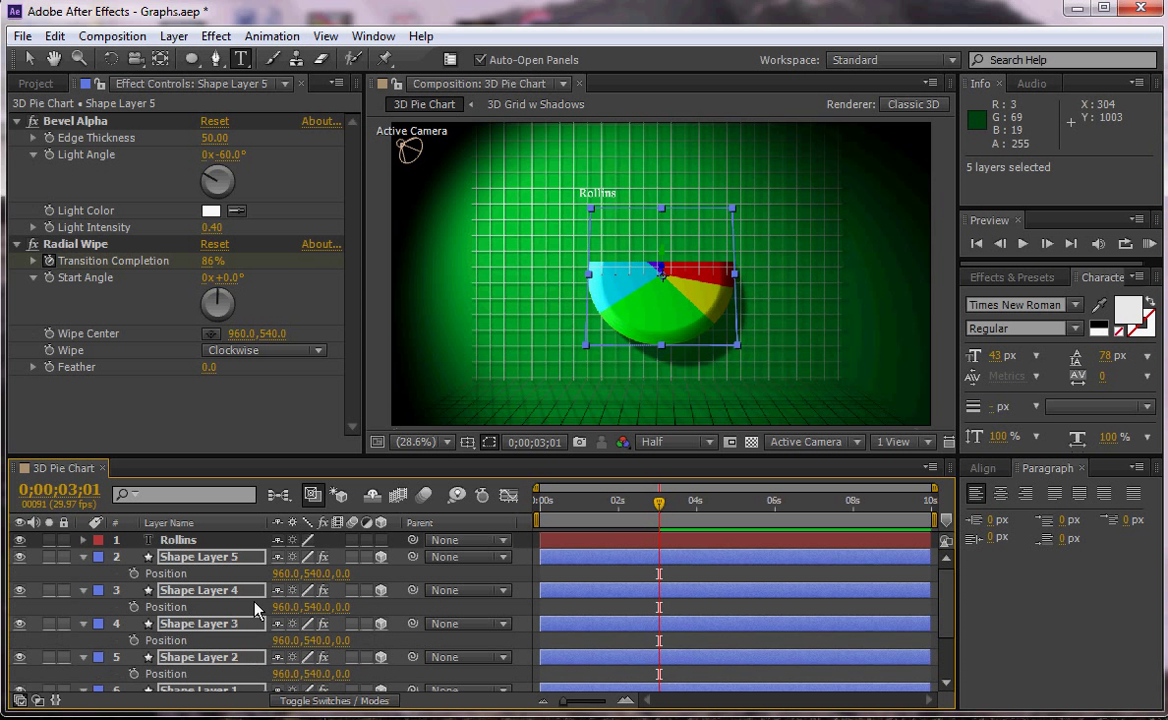
{"action": "left_click_drag", "start_coordinate": [340, 578], "coordinate": [221, 594]}
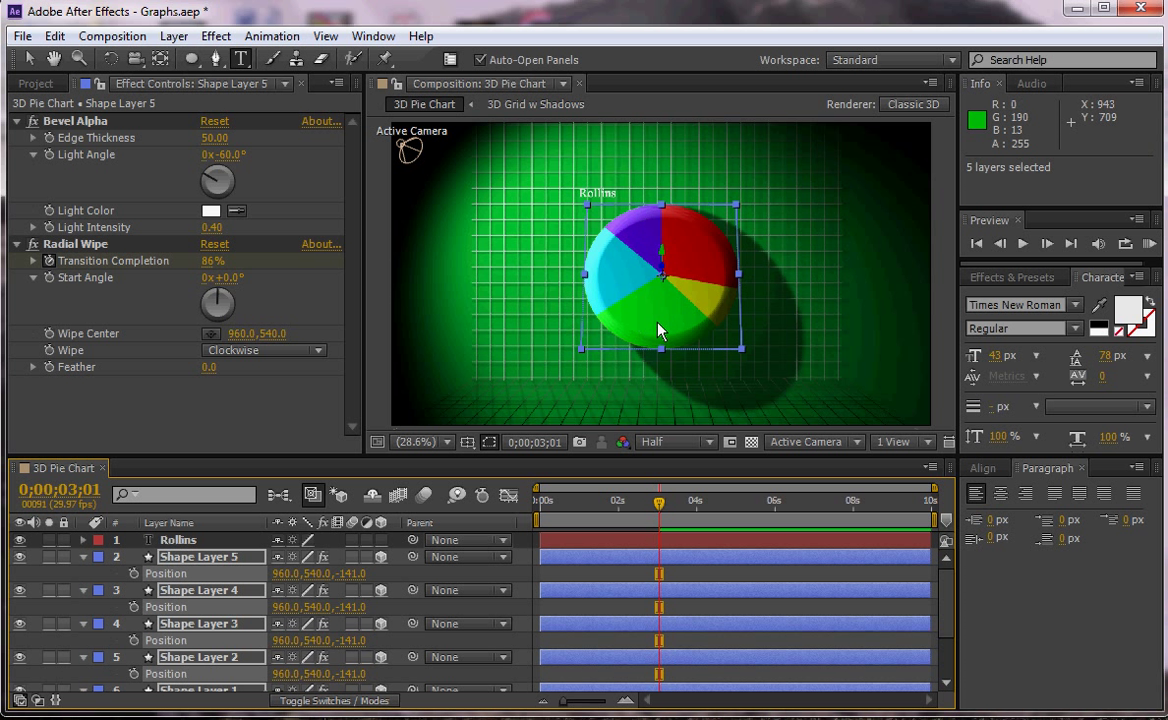
{"action": "left_click_drag", "start_coordinate": [660, 513], "coordinate": [683, 545]}
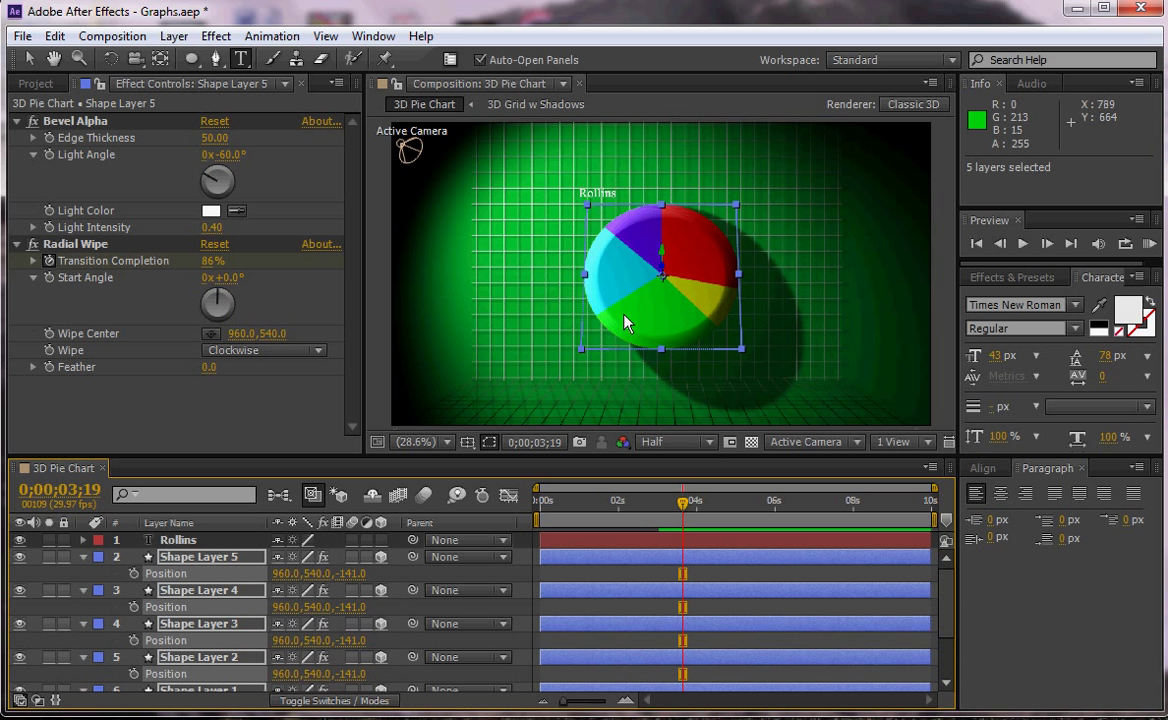
Orbit Custom View 1 with the Camera tool to inspect the pie's depth.
{"action": "left_click", "coordinate": [810, 441]}
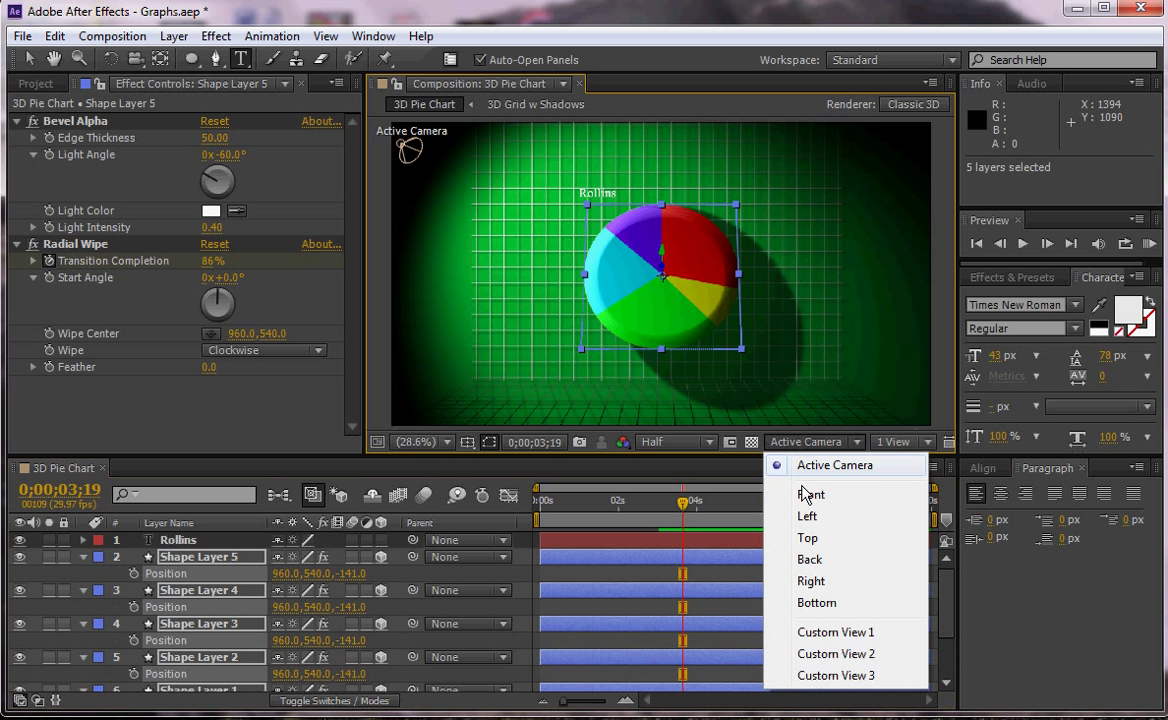
{"action": "left_click", "coordinate": [832, 633]}
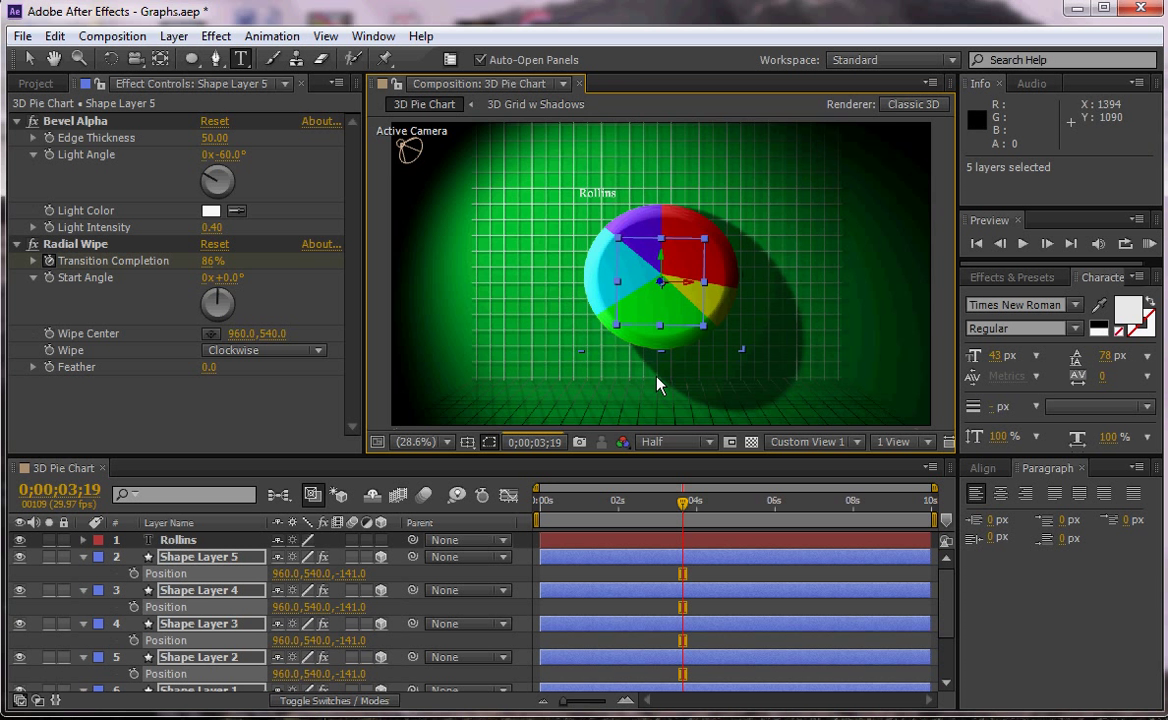
{"action": "key", "text": "c"}
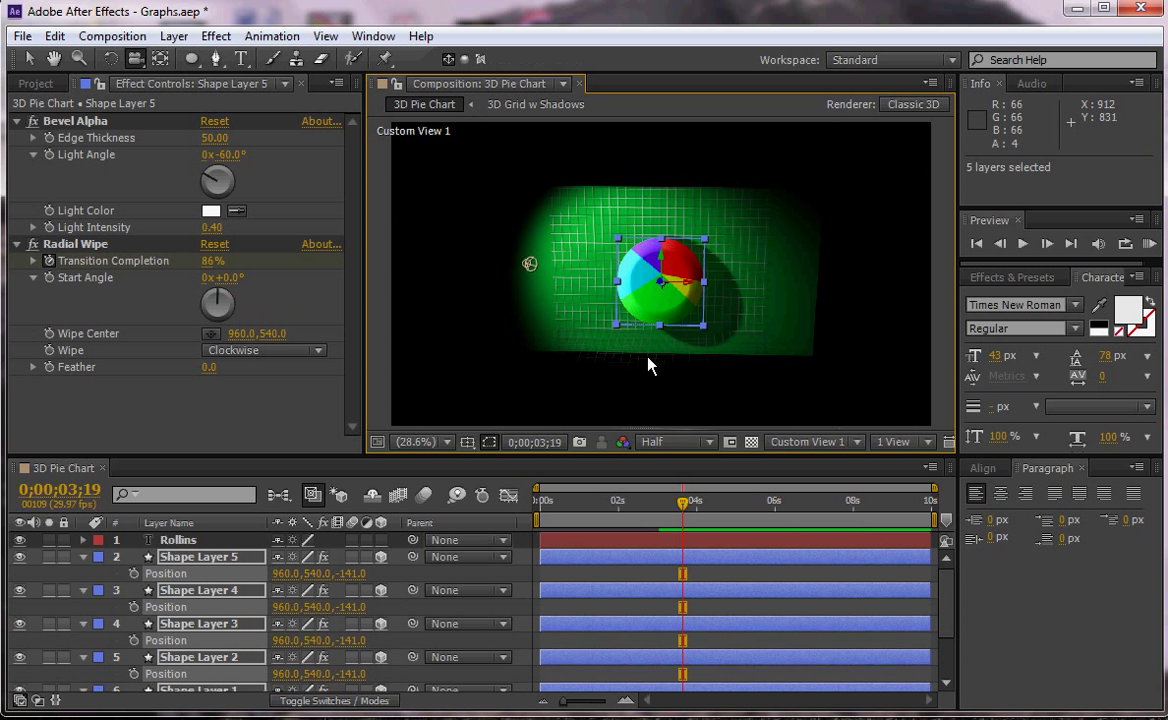
{"action": "left_click_drag", "start_coordinate": [628, 347], "coordinate": [592, 315]}
{"action": "left_click_drag", "start_coordinate": [775, 342], "coordinate": [730, 321]}
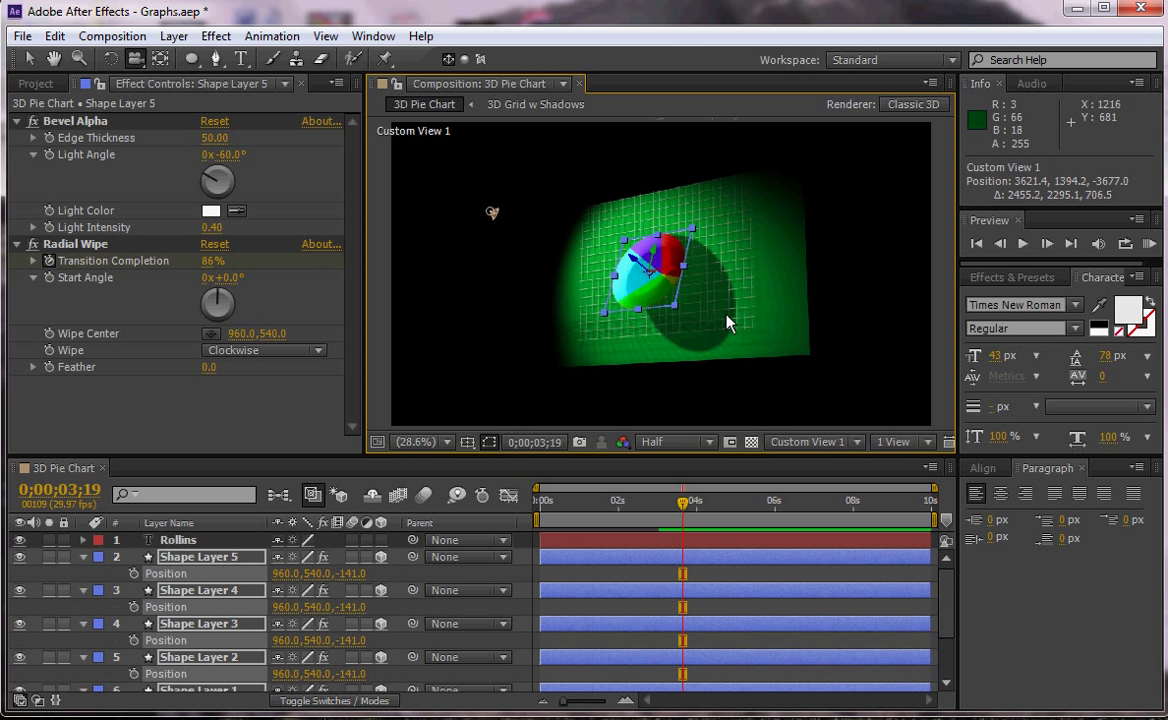
{"action": "left_click_drag", "start_coordinate": [632, 320], "coordinate": [668, 332]}
Return the viewer to Active Camera and collapse the slices' Position rows.
{"action": "left_click", "coordinate": [806, 442]}
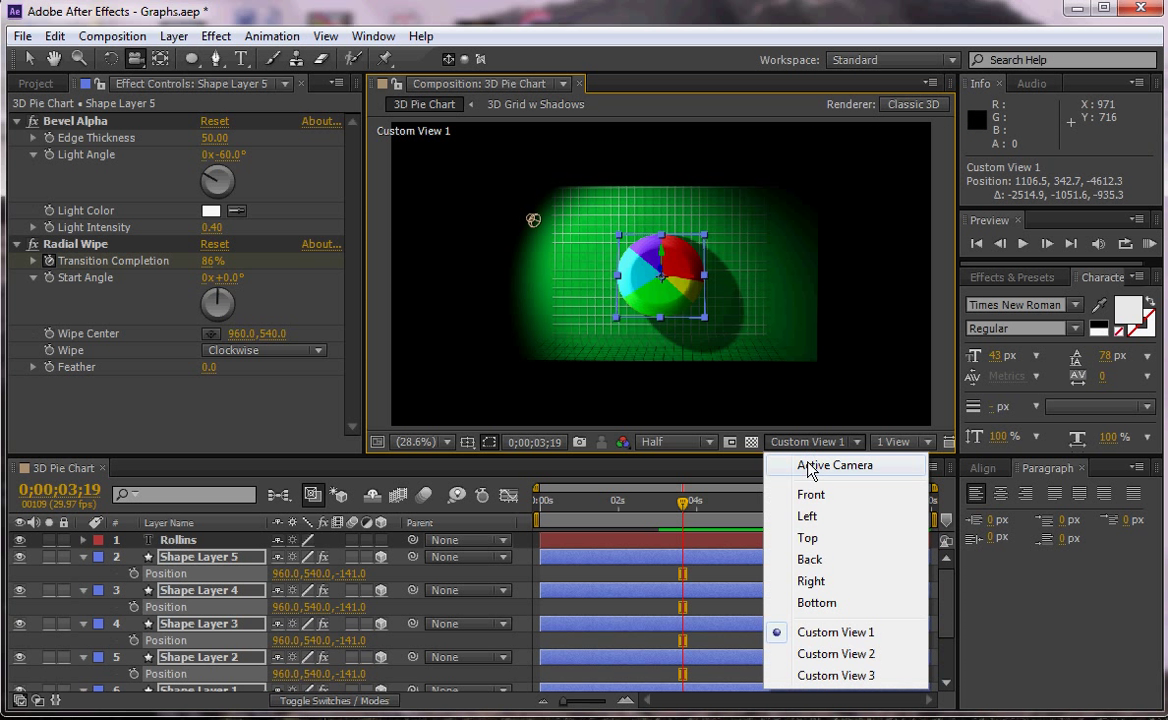
{"action": "left_click", "coordinate": [818, 467]}
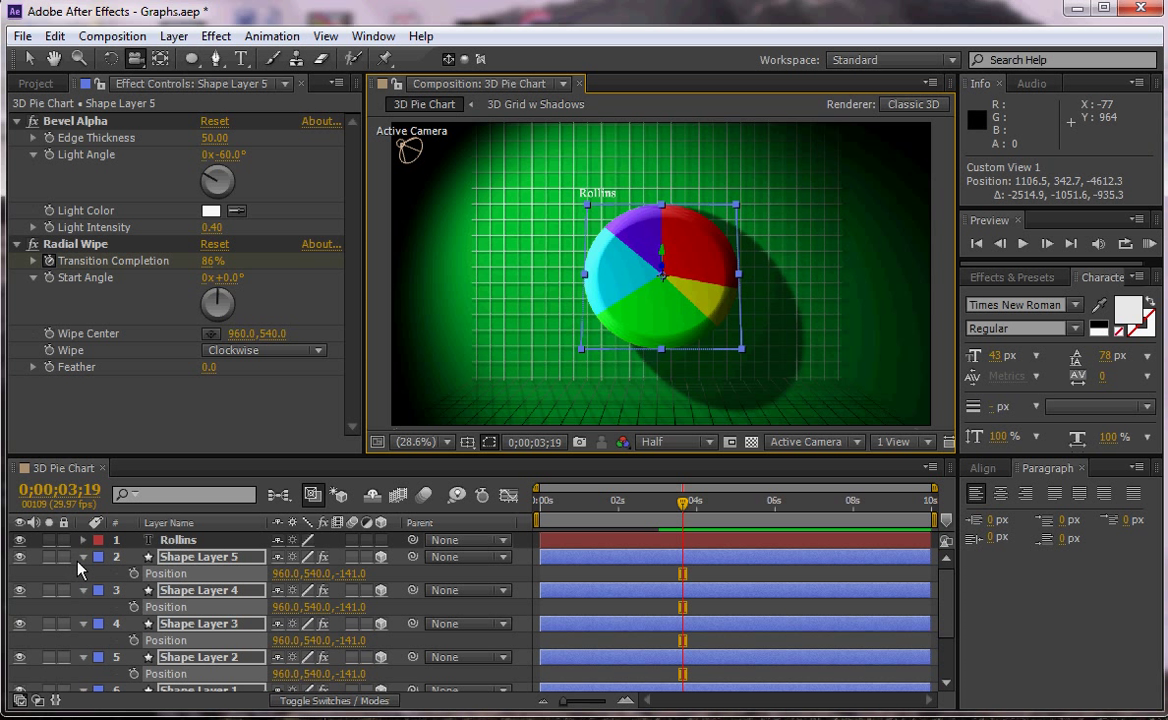
{"action": "key", "text": "u"}
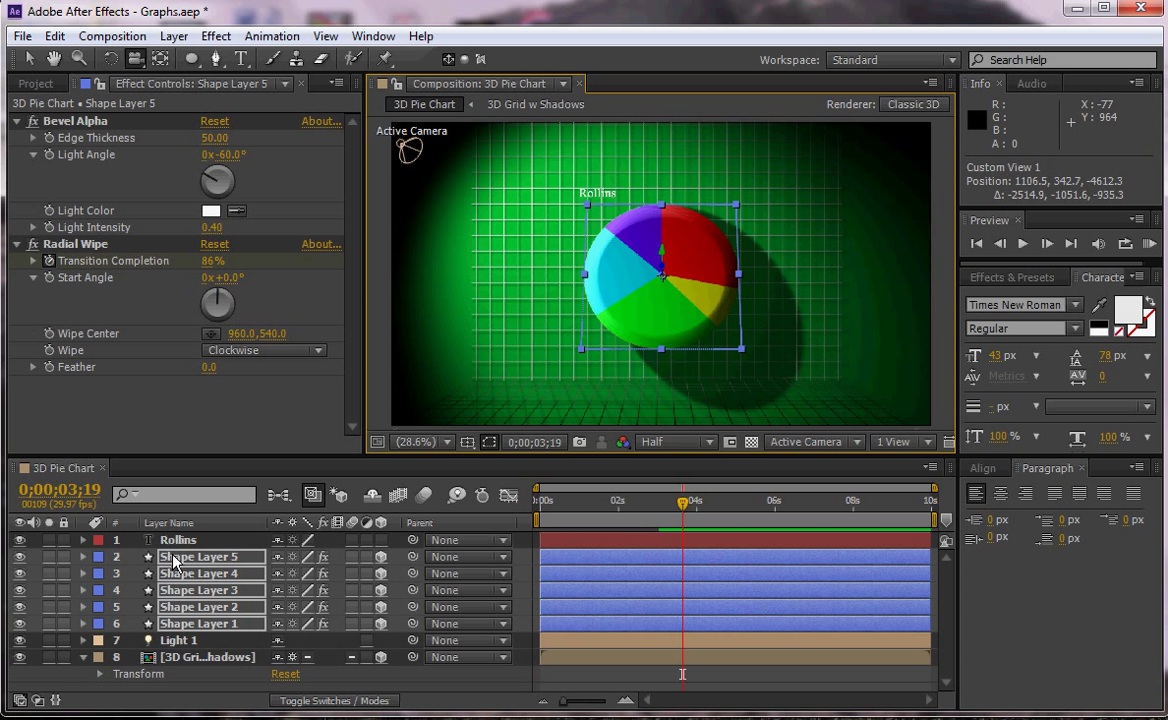
Pre-compose the selected slice layers into Pre-comp 1, moving all attributes.
{"action": "right_click", "coordinate": [173, 559]}
{"action": "mouse_move", "coordinate": [195, 566]}
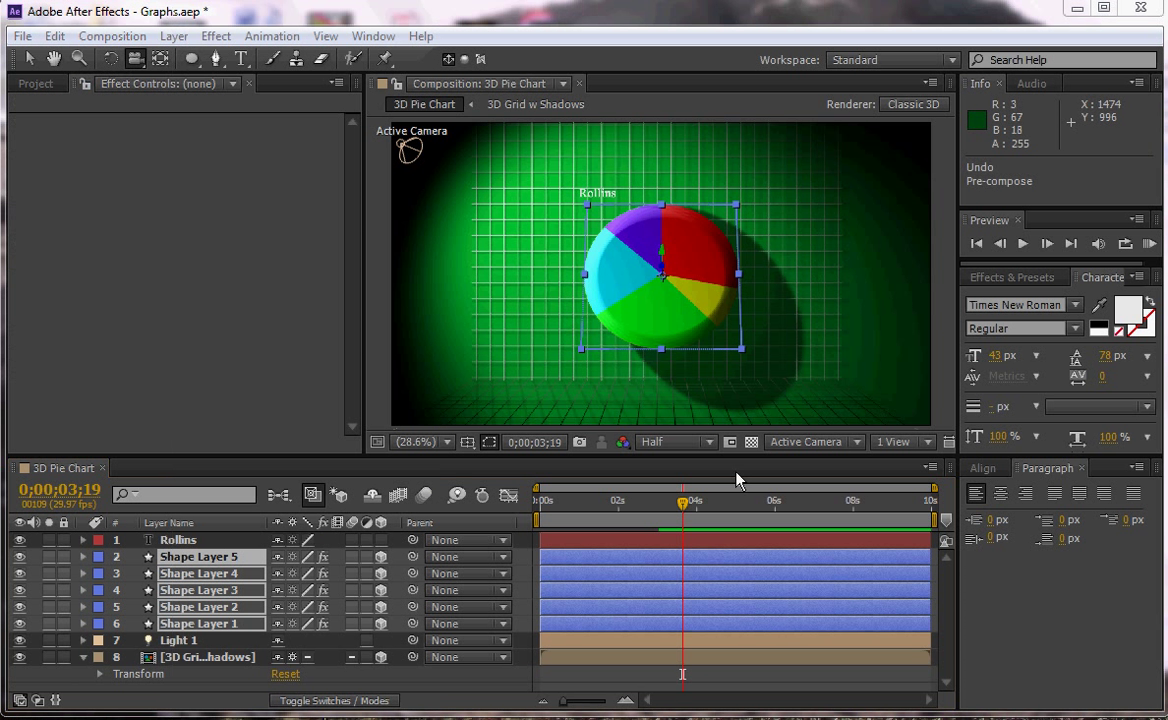
{"action": "right_click", "coordinate": [243, 620]}
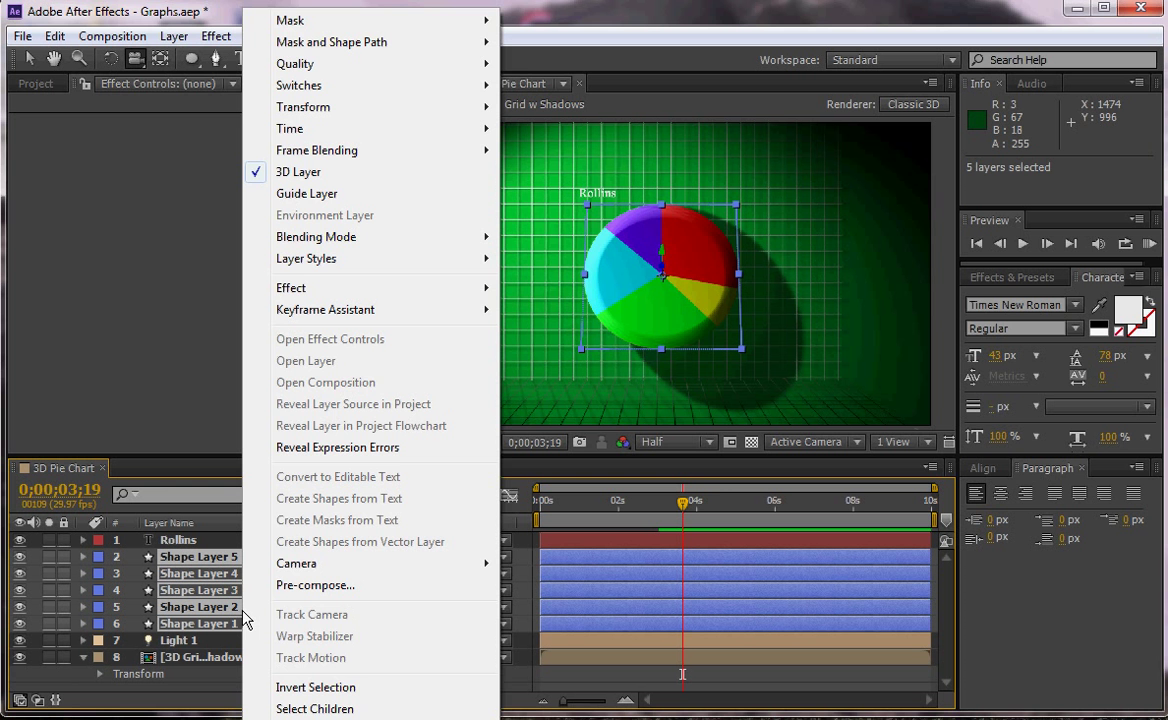
{"action": "left_click", "coordinate": [283, 590]}
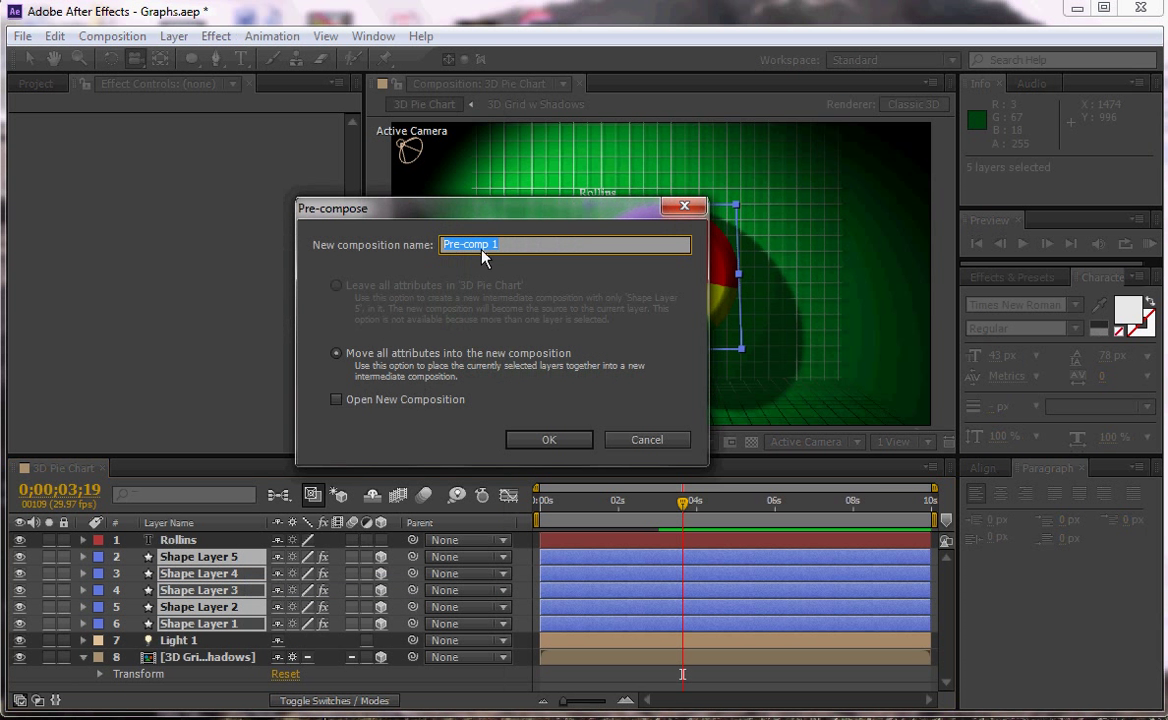
{"action": "left_click", "coordinate": [519, 452]}
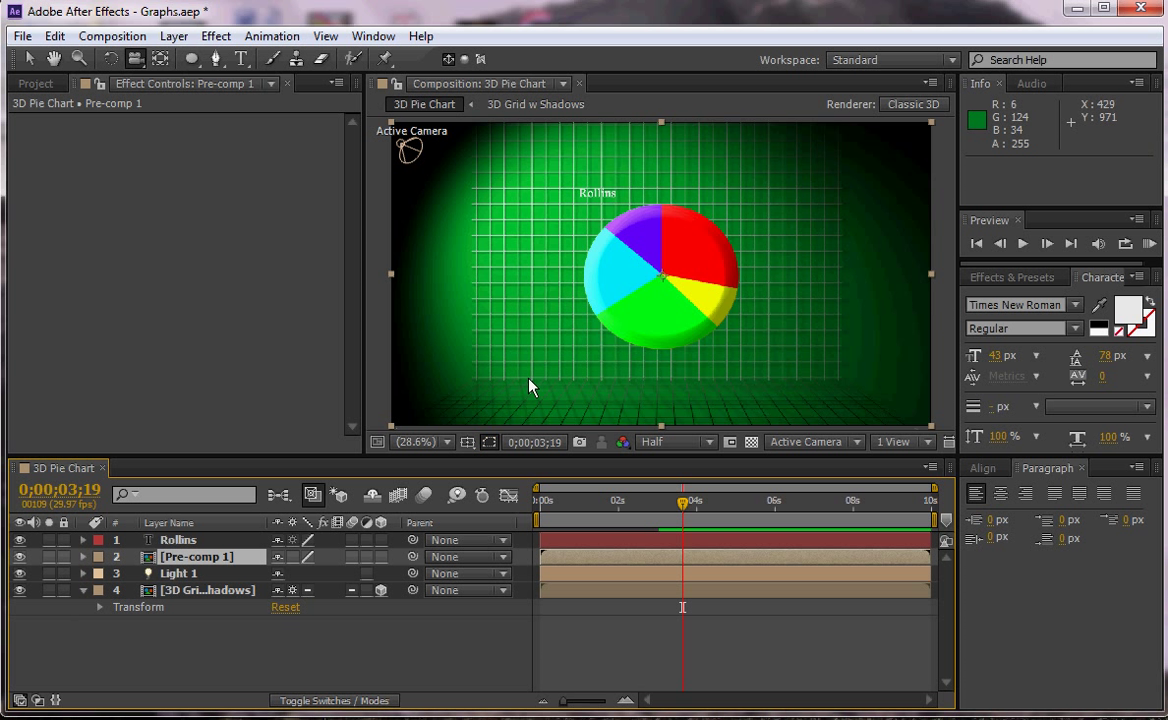
Turn on Pre-comp 1's 3D Layer switch and orbit Custom View 1 to inspect it.
{"action": "left_click", "coordinate": [381, 557]}
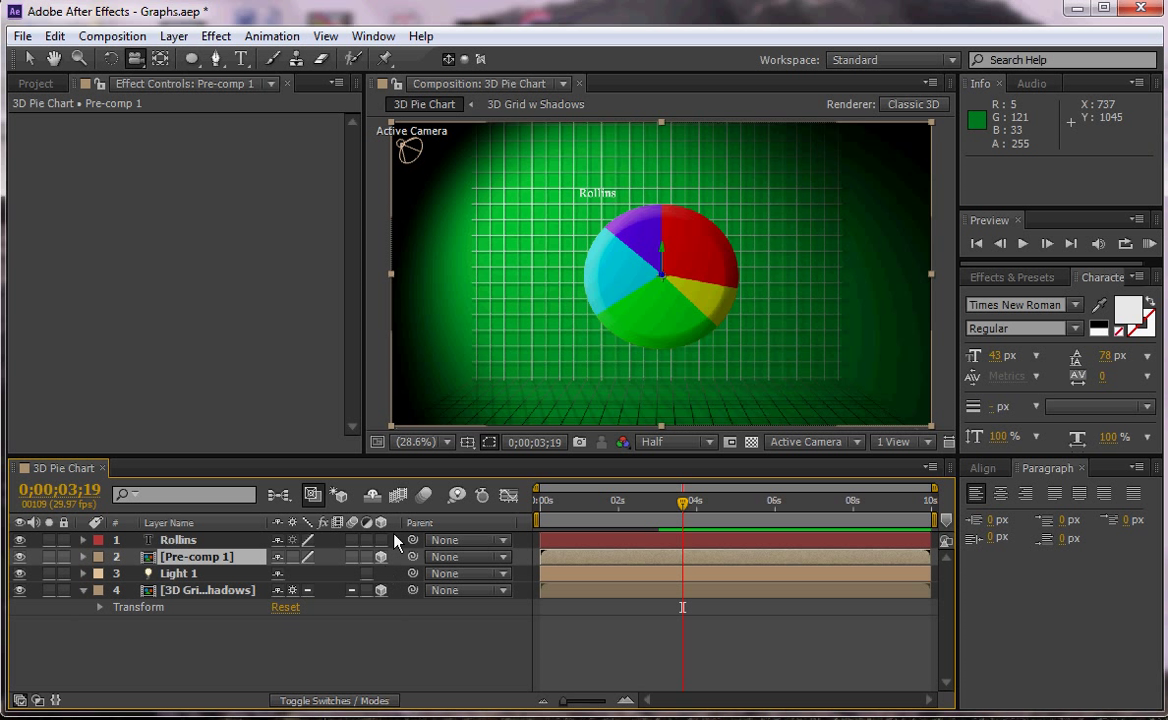
{"action": "left_click", "coordinate": [800, 445]}
{"action": "left_click", "coordinate": [823, 631]}
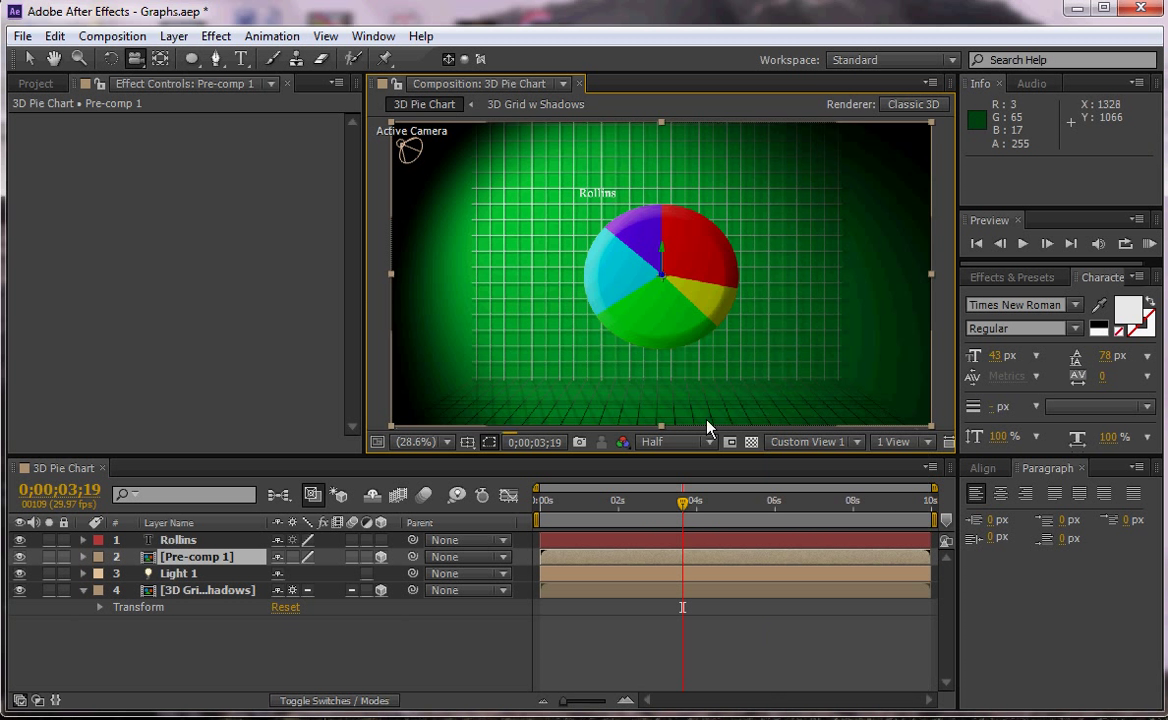
{"action": "left_click_drag", "start_coordinate": [665, 331], "coordinate": [722, 365]}
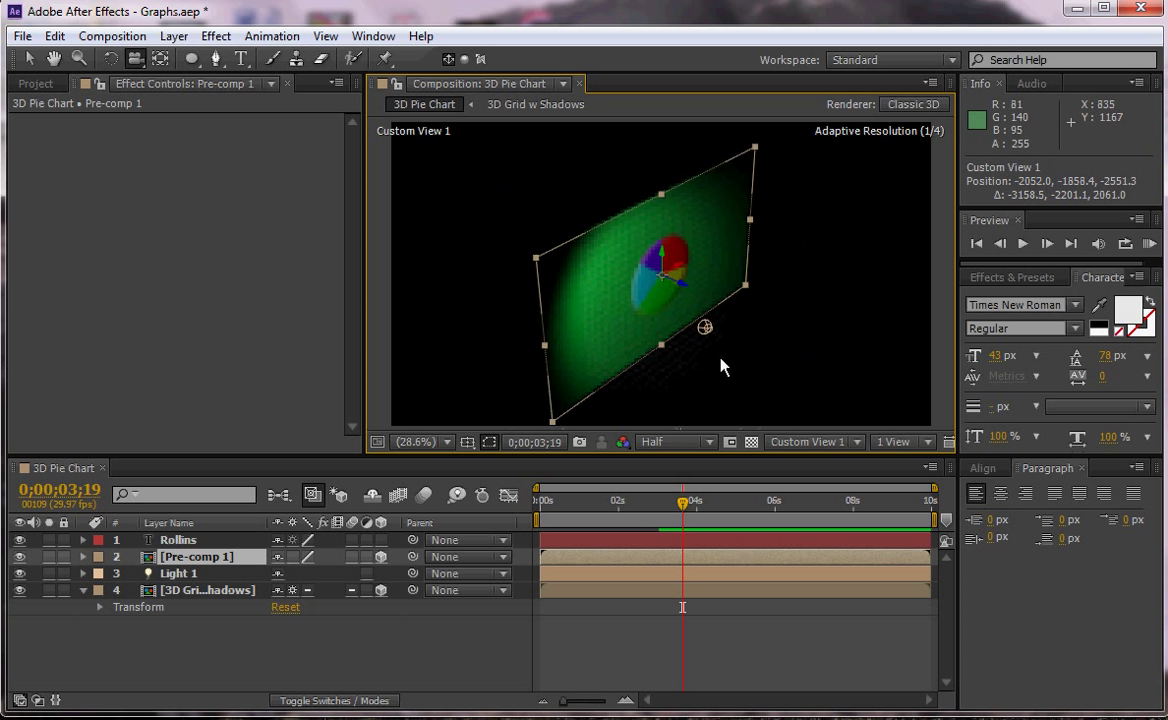
Return to Active Camera and expand Pre-comp 1's property groups.
{"action": "left_click", "coordinate": [810, 442]}
{"action": "left_click", "coordinate": [812, 466]}
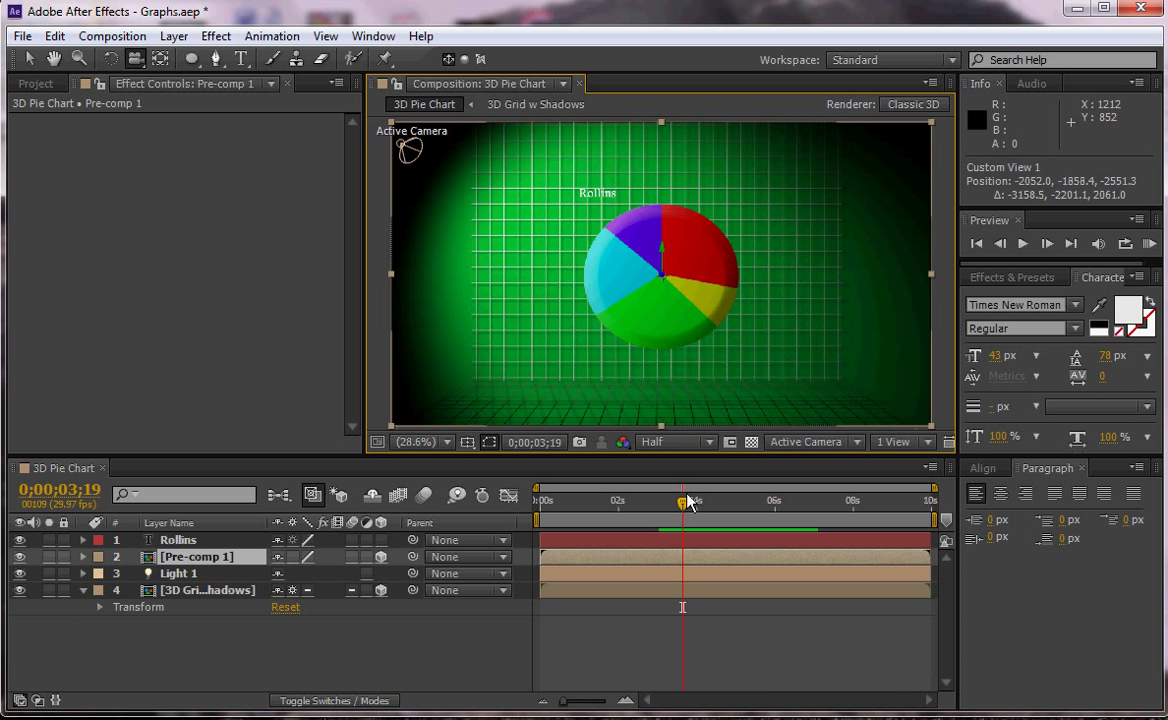
{"action": "left_click", "coordinate": [83, 560]}
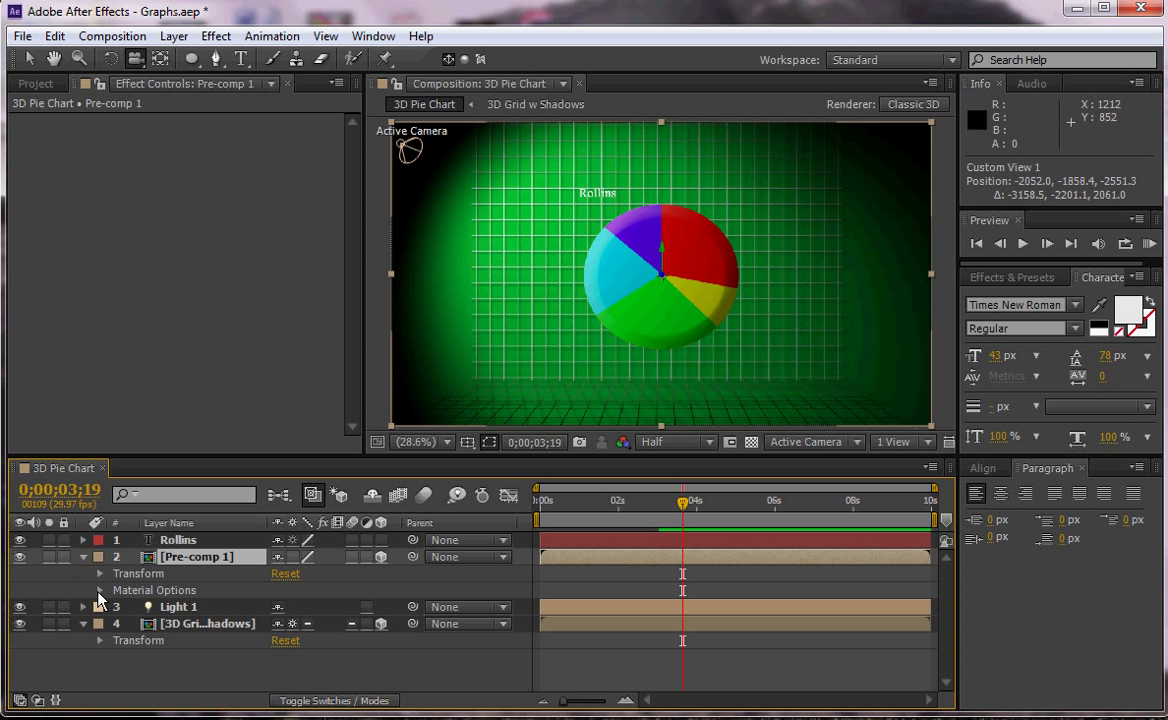
Set Pre-comp 1's X Rotation to −26° and Position Z to −137.
{"action": "left_click", "coordinate": [100, 575]}
{"action": "scroll", "coordinate": [99, 585], "scroll_direction": "down", "scroll_amount": 1}
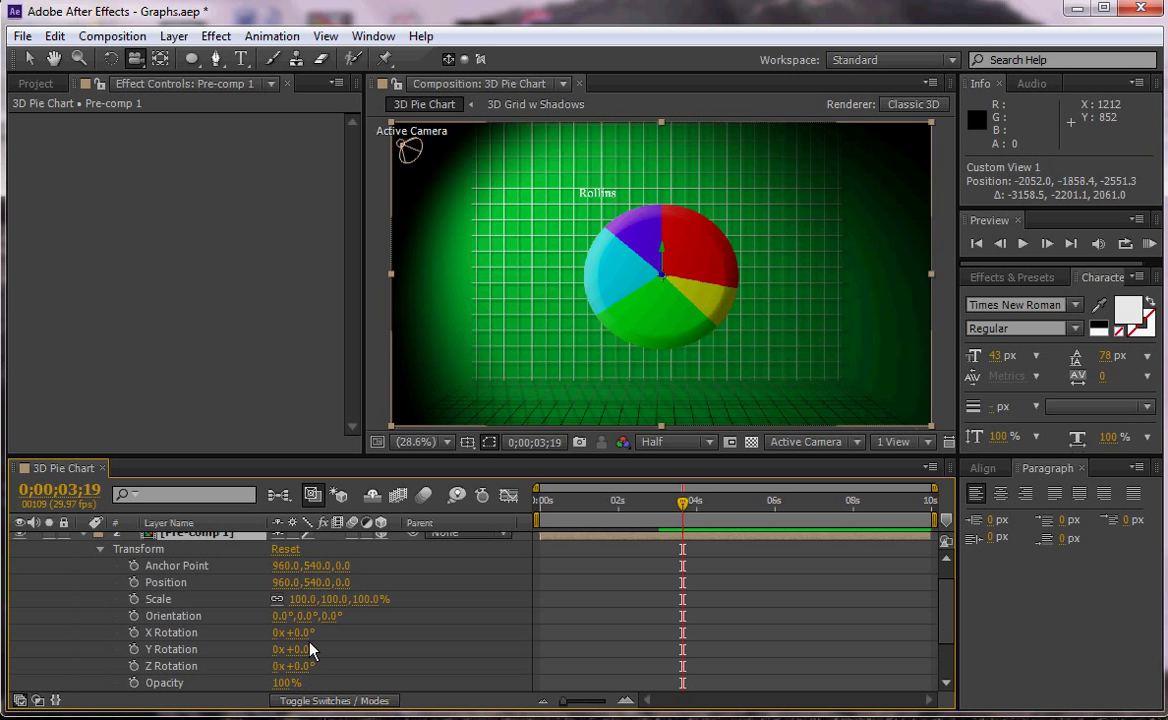
{"action": "mouse_move", "coordinate": [305, 632]}
{"action": "left_mouse_down"}
{"action": "mouse_move", "coordinate": [283, 636]}
{"action": "mouse_move", "coordinate": [310, 628]}
{"action": "left_mouse_up"}
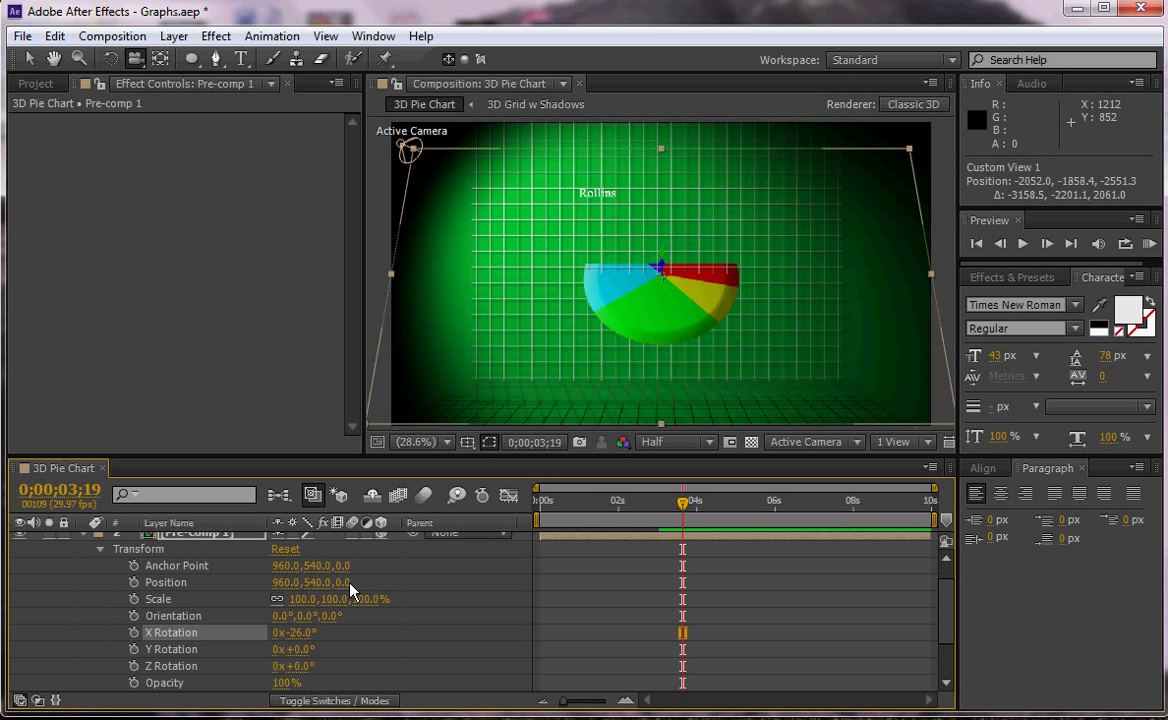
{"action": "left_click_drag", "start_coordinate": [350, 583], "coordinate": [230, 600]}
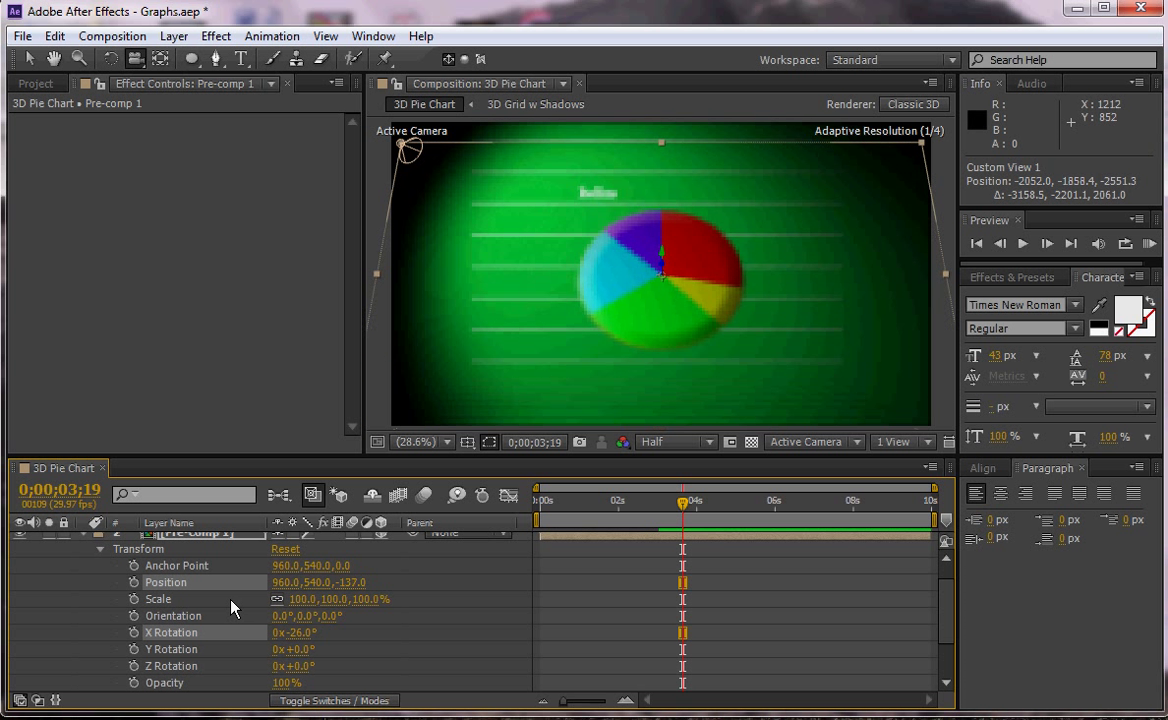
{"action": "left_click", "coordinate": [100, 549]}
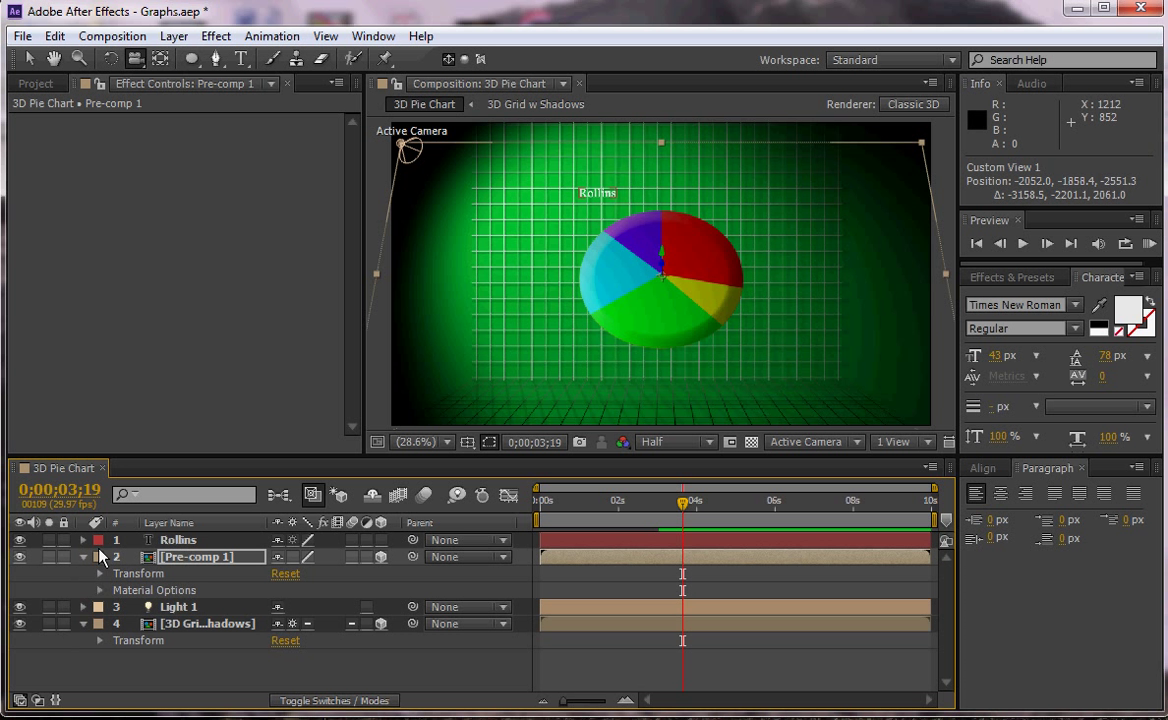
Set Casts Shadows to On in Pre-comp 1's Material Options.
{"action": "left_click", "coordinate": [98, 590]}
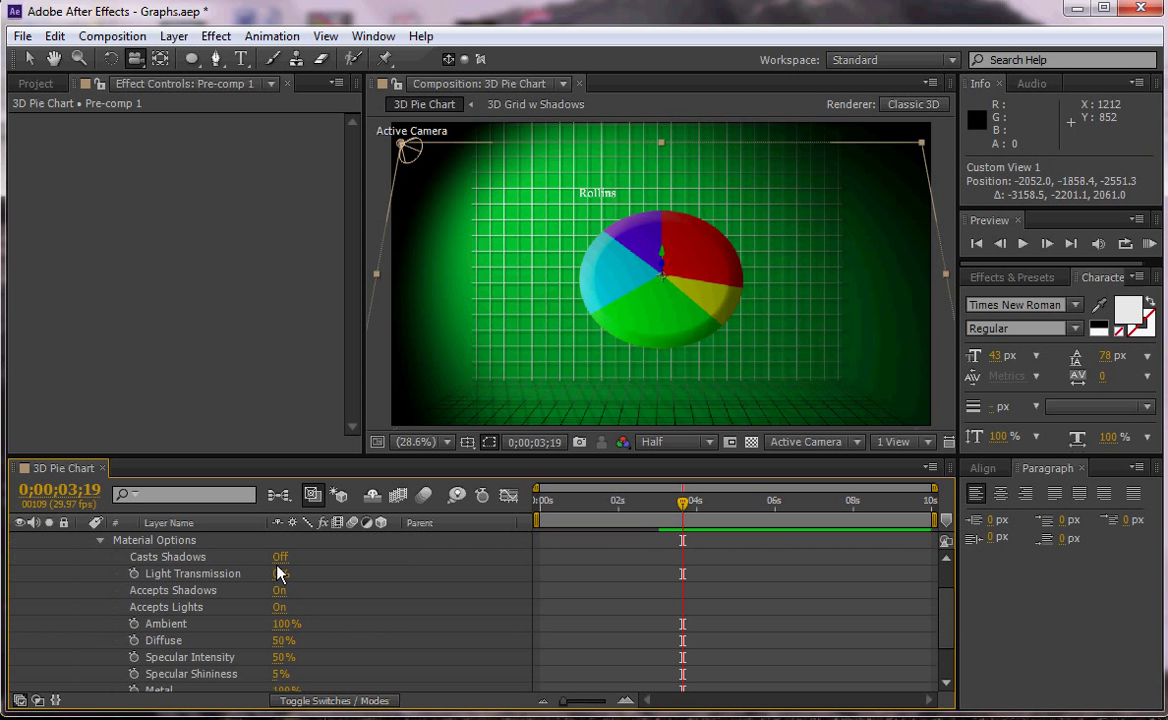
{"action": "left_click", "coordinate": [280, 557]}
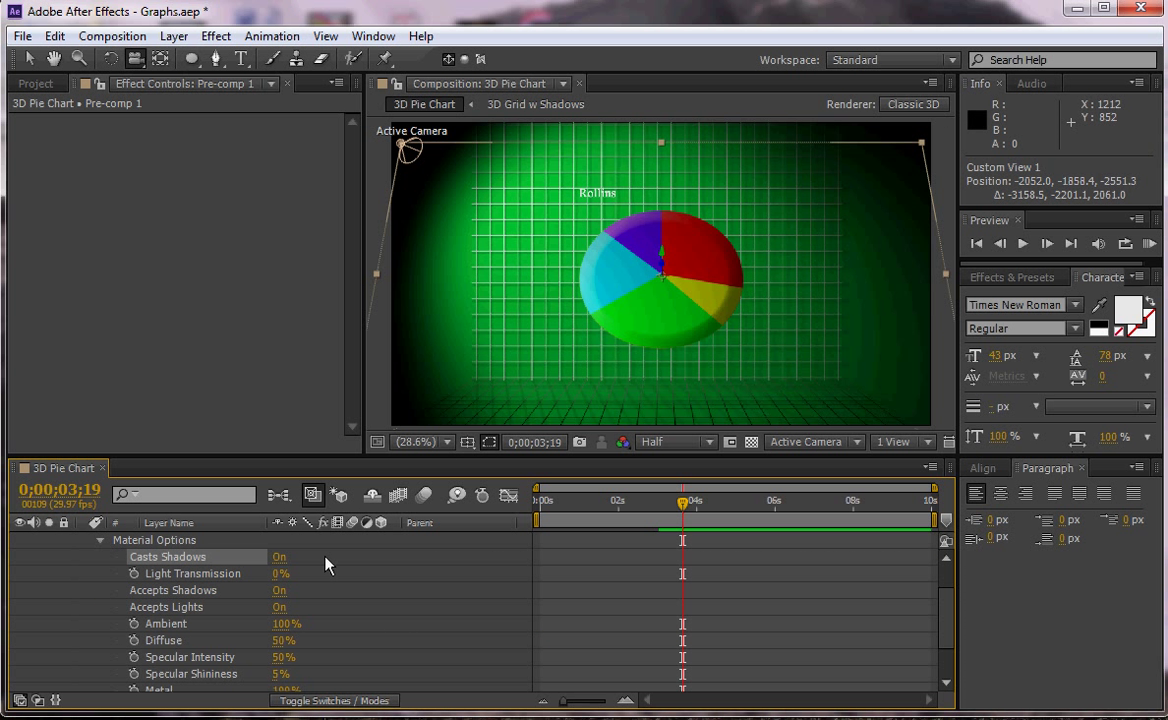
{"action": "left_click", "coordinate": [100, 541]}
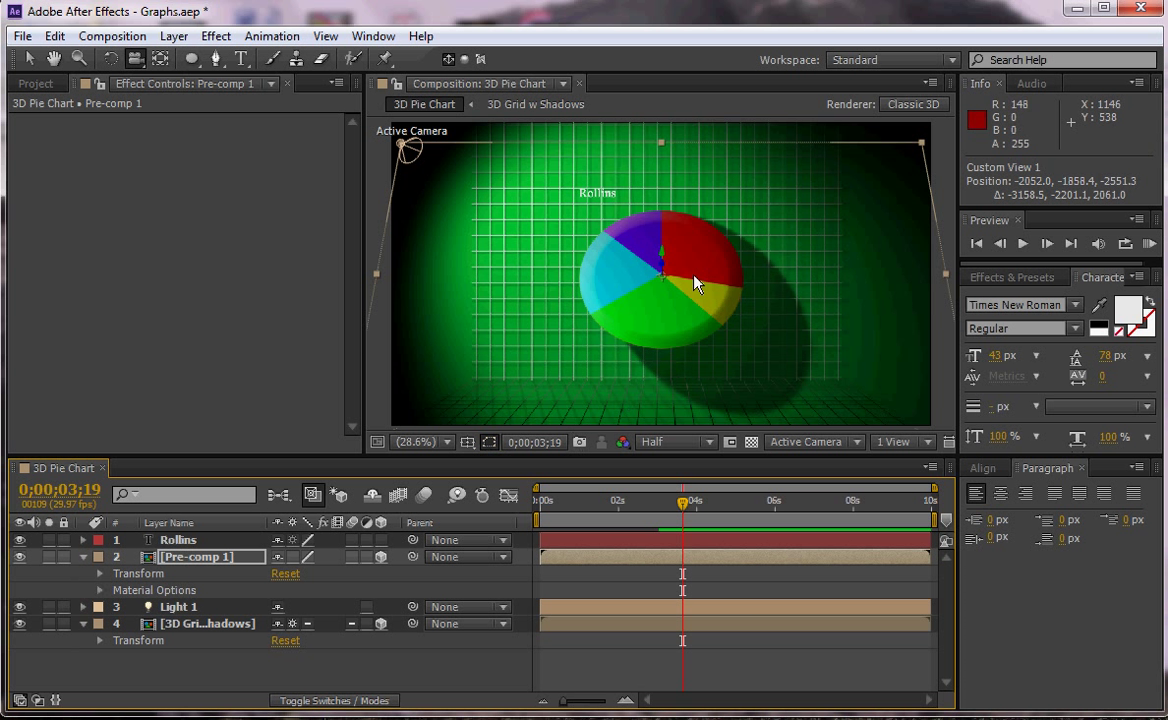
Orbit Custom View 1 to review the shadowed pie, then return to Active Camera.
{"action": "left_click", "coordinate": [840, 441]}
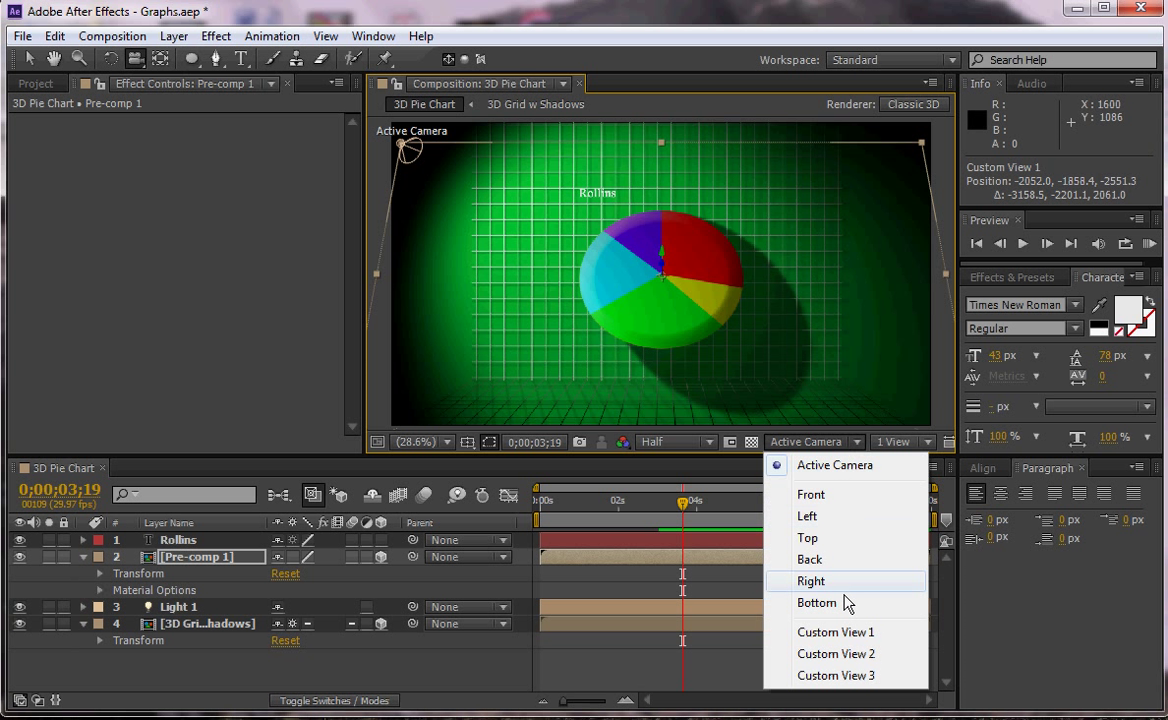
{"action": "left_click", "coordinate": [840, 632]}
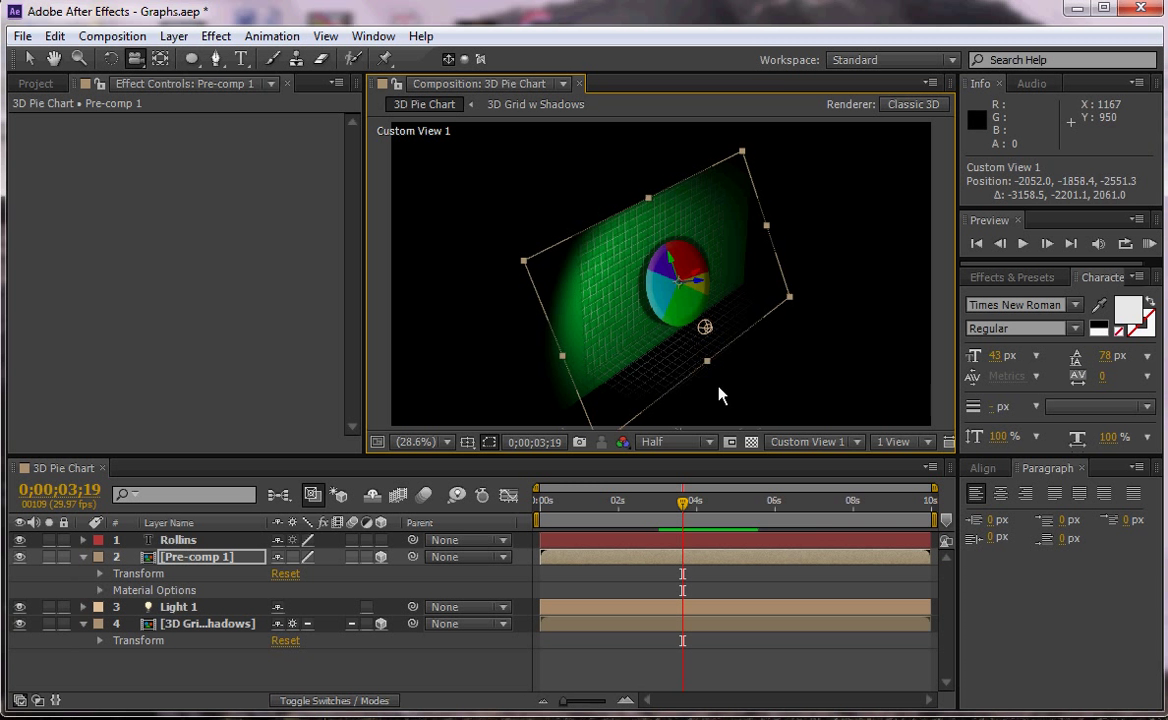
{"action": "left_click_drag", "start_coordinate": [718, 395], "coordinate": [651, 361]}
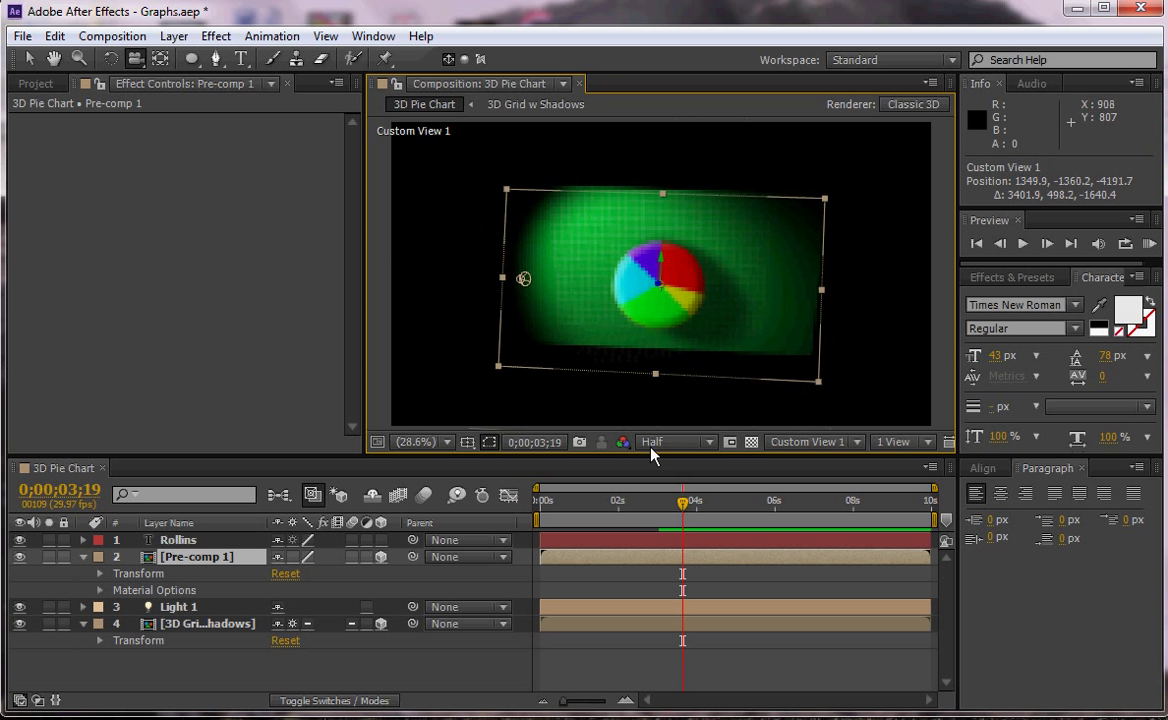
{"action": "left_click", "coordinate": [791, 441]}
{"action": "left_click", "coordinate": [815, 464]}
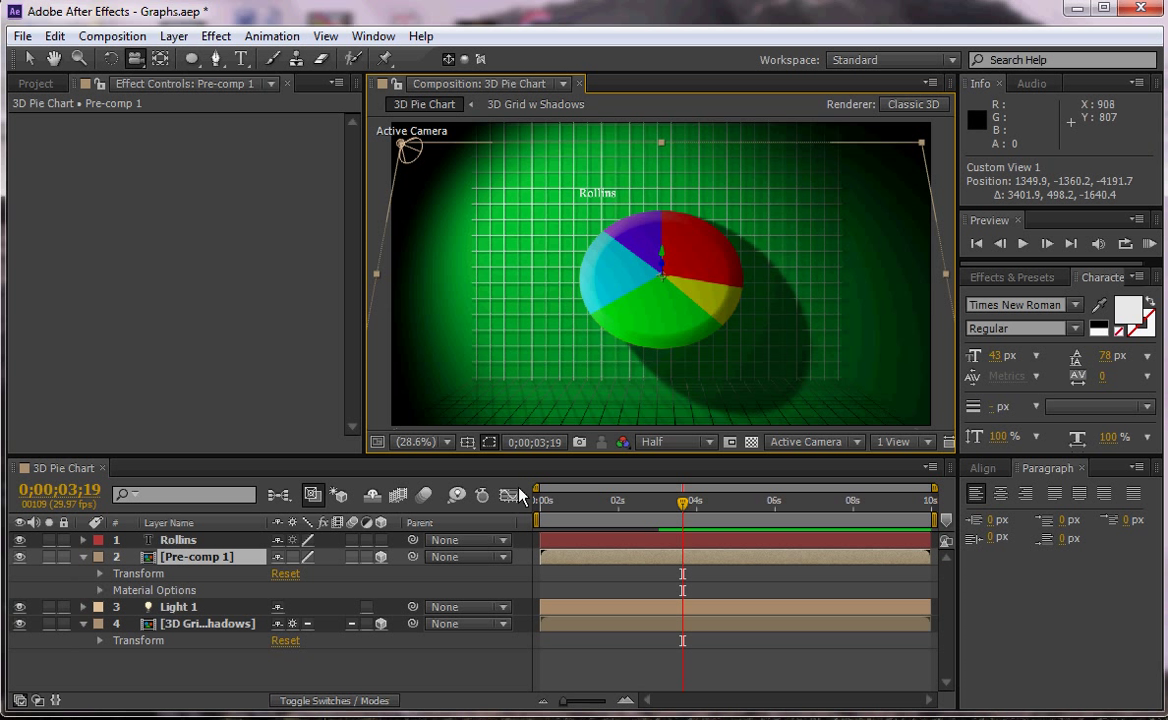